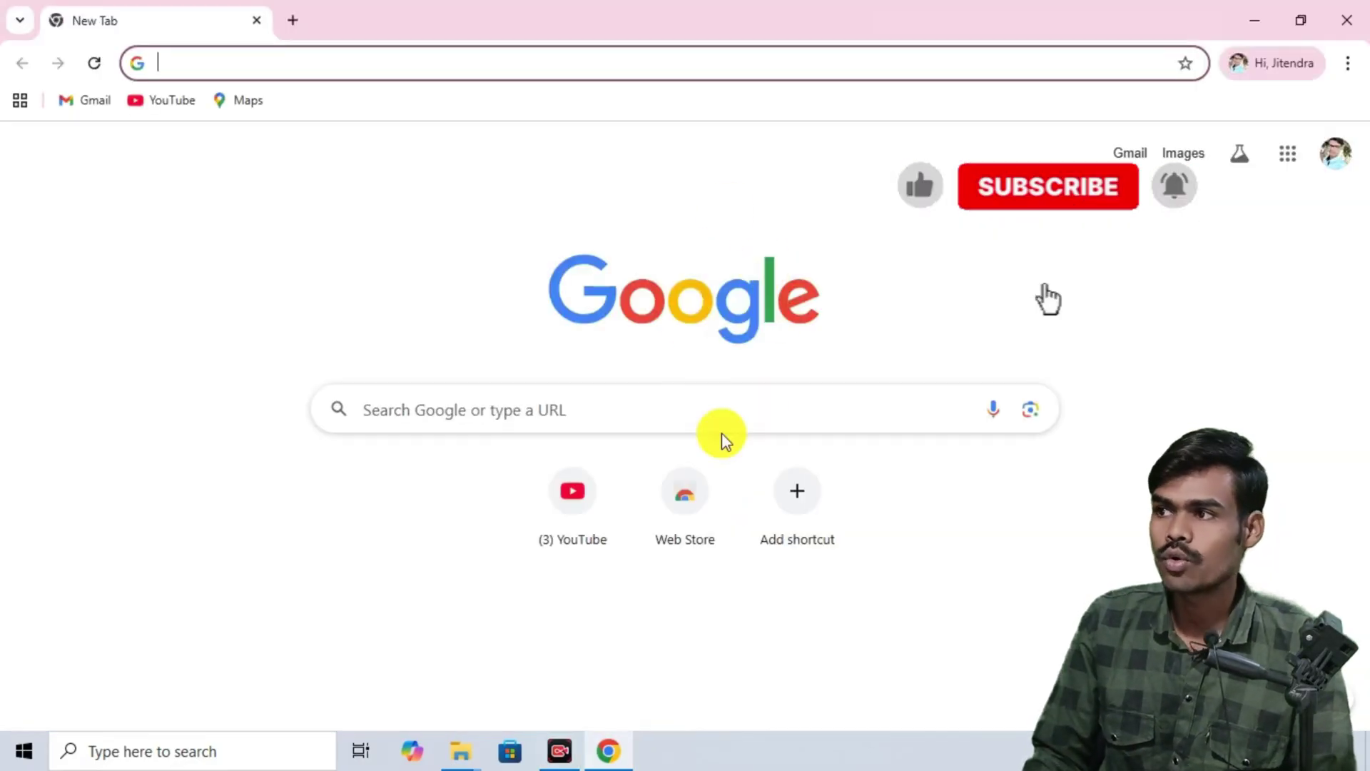
Search Google for 'office customization tool 2021' and open the config.office.com Deployment settings page.
left_click(540, 410)
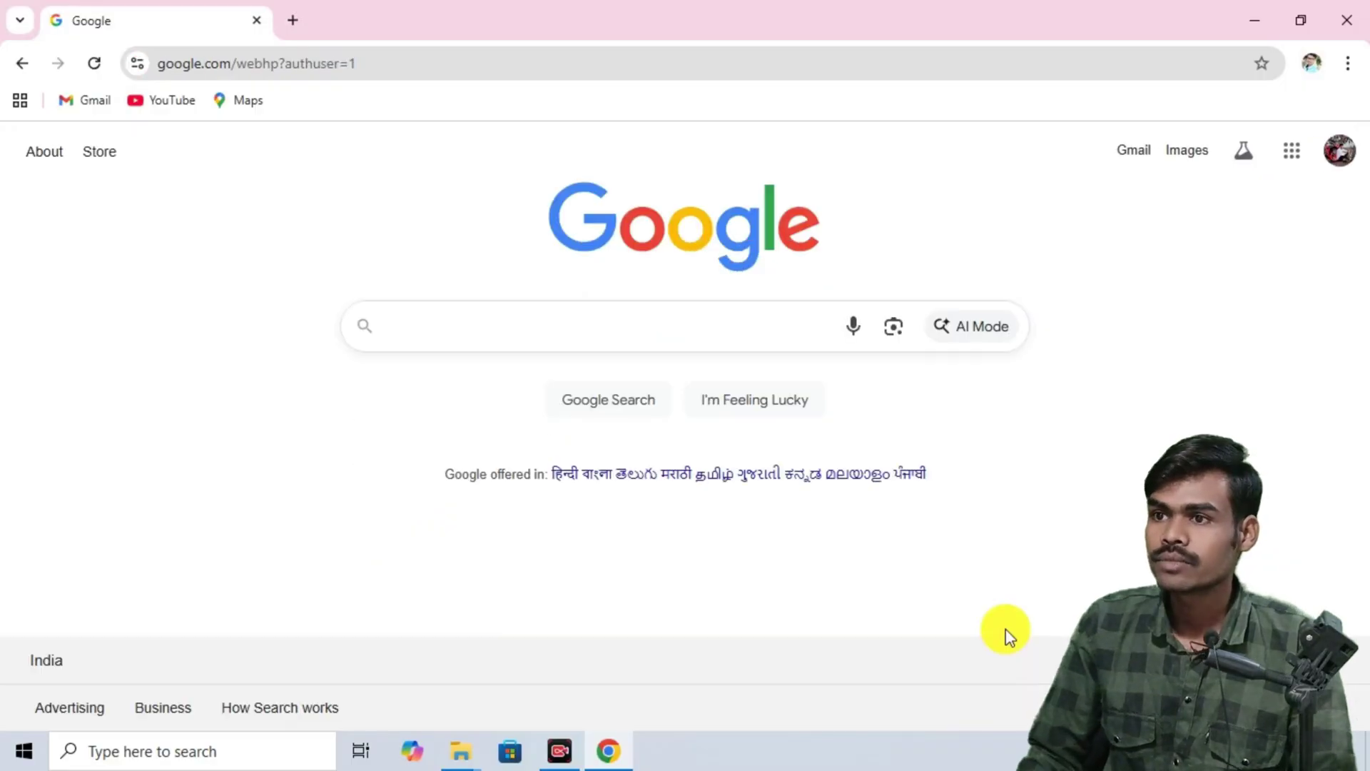
left_click(582, 323)
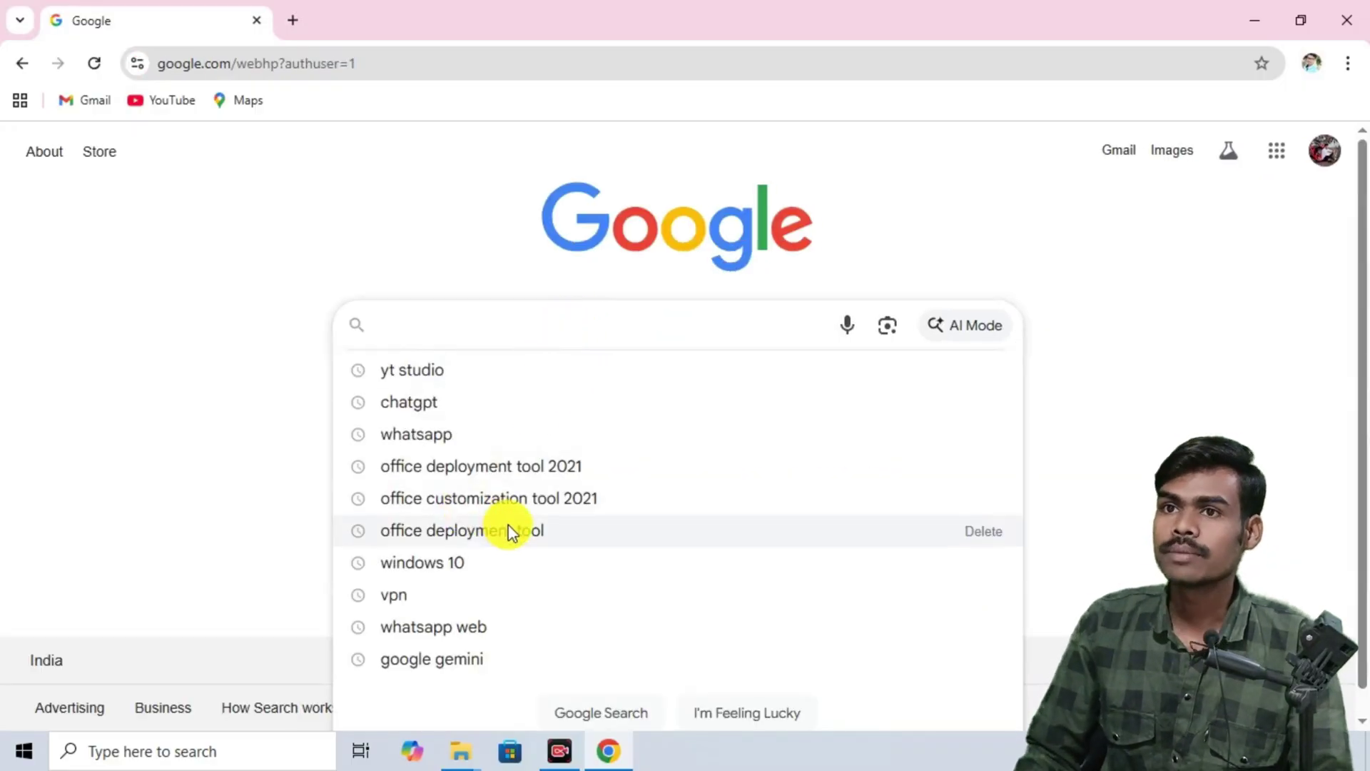
left_click(502, 502)
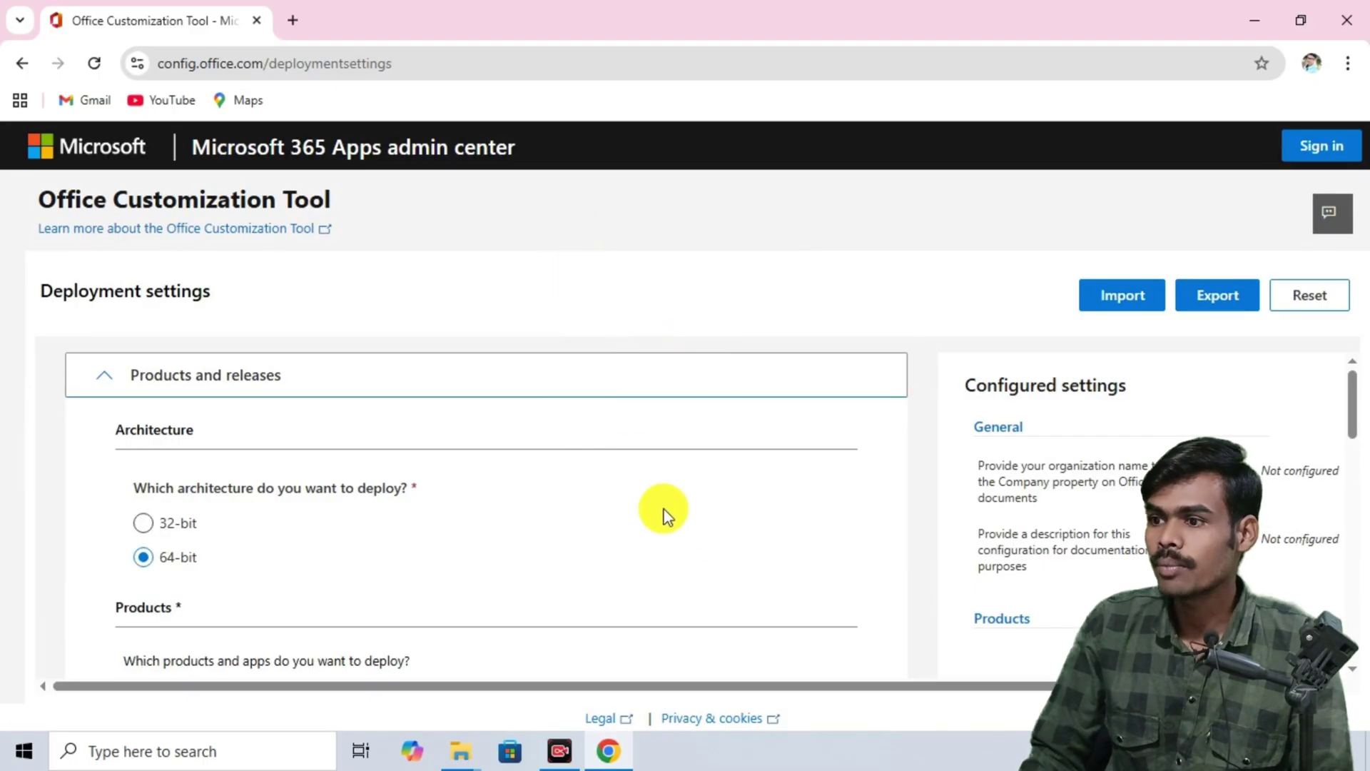
scroll(663, 511, "down", 2)
scroll(865, 687, "up", 2)
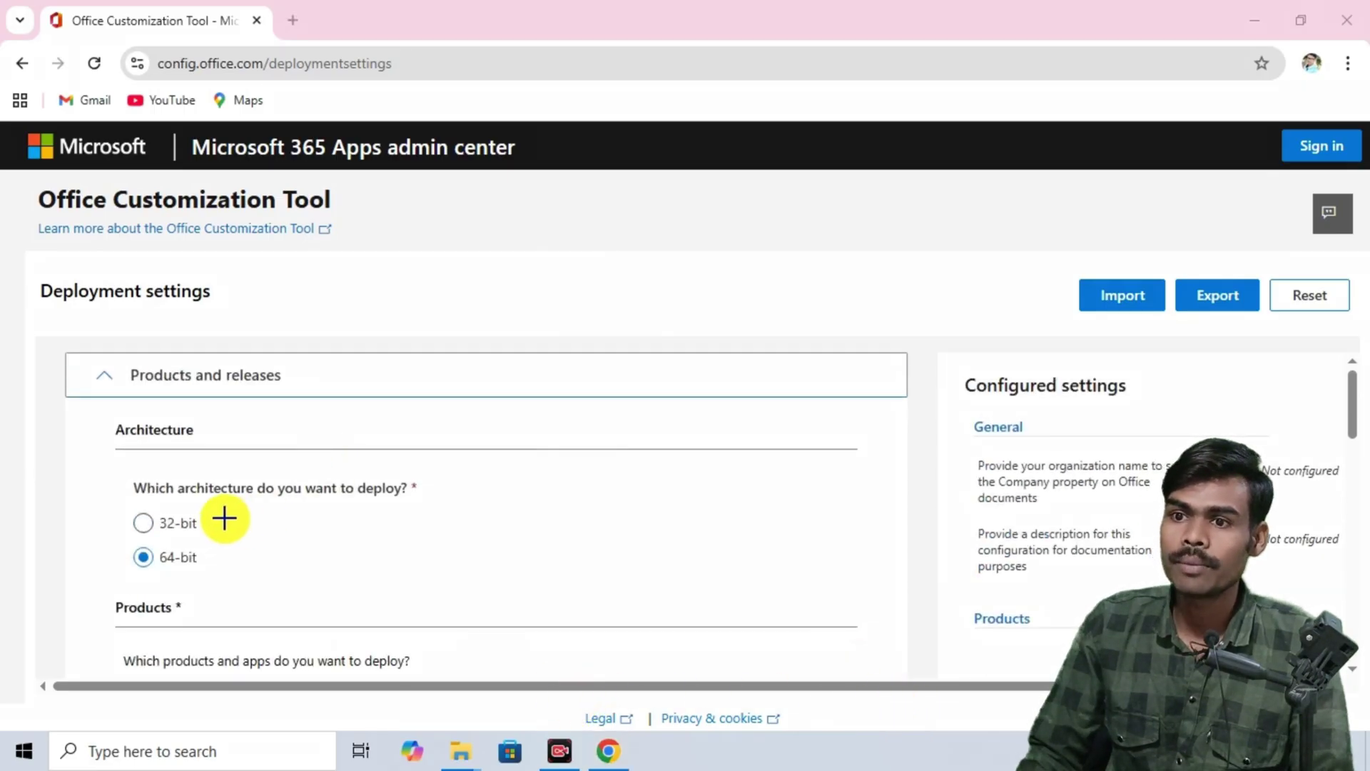
left_click_drag(214, 510, 305, 500)
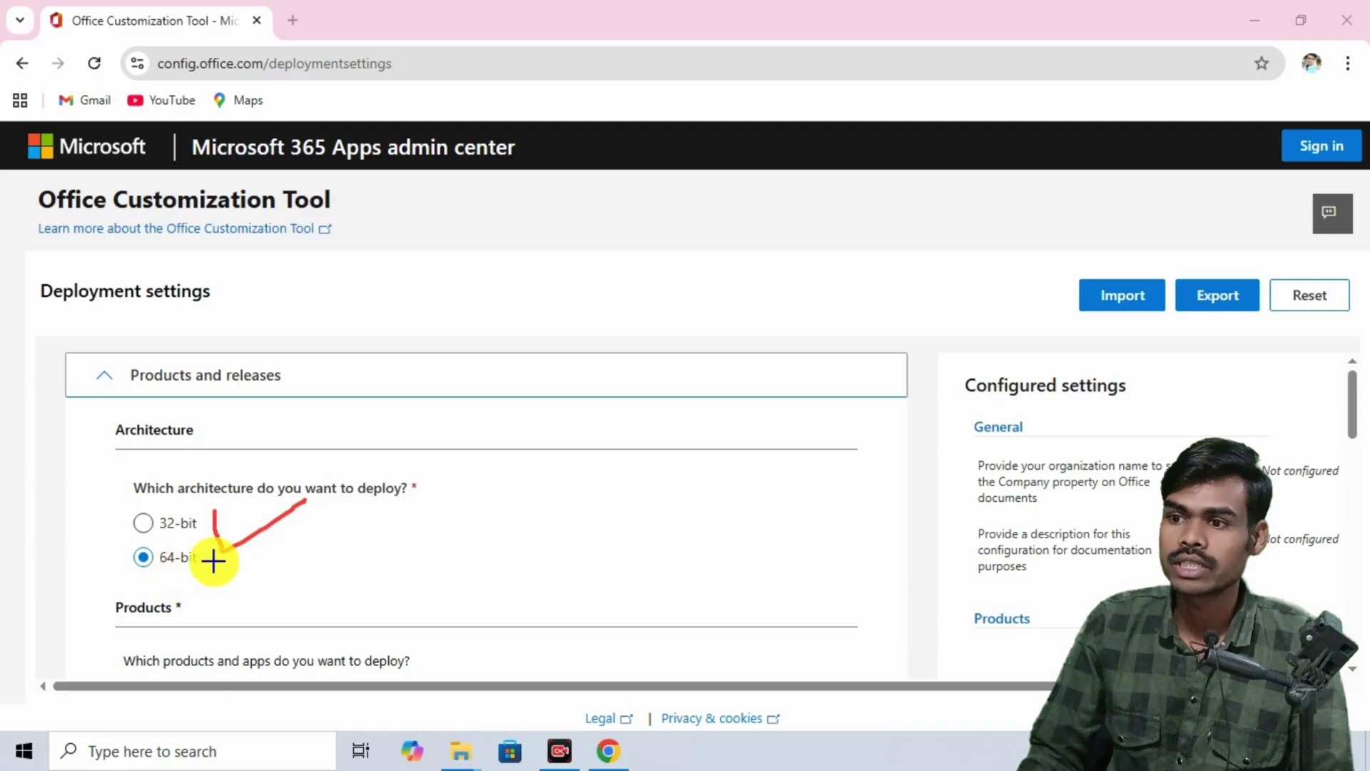
left_click_drag(227, 576, 273, 551)
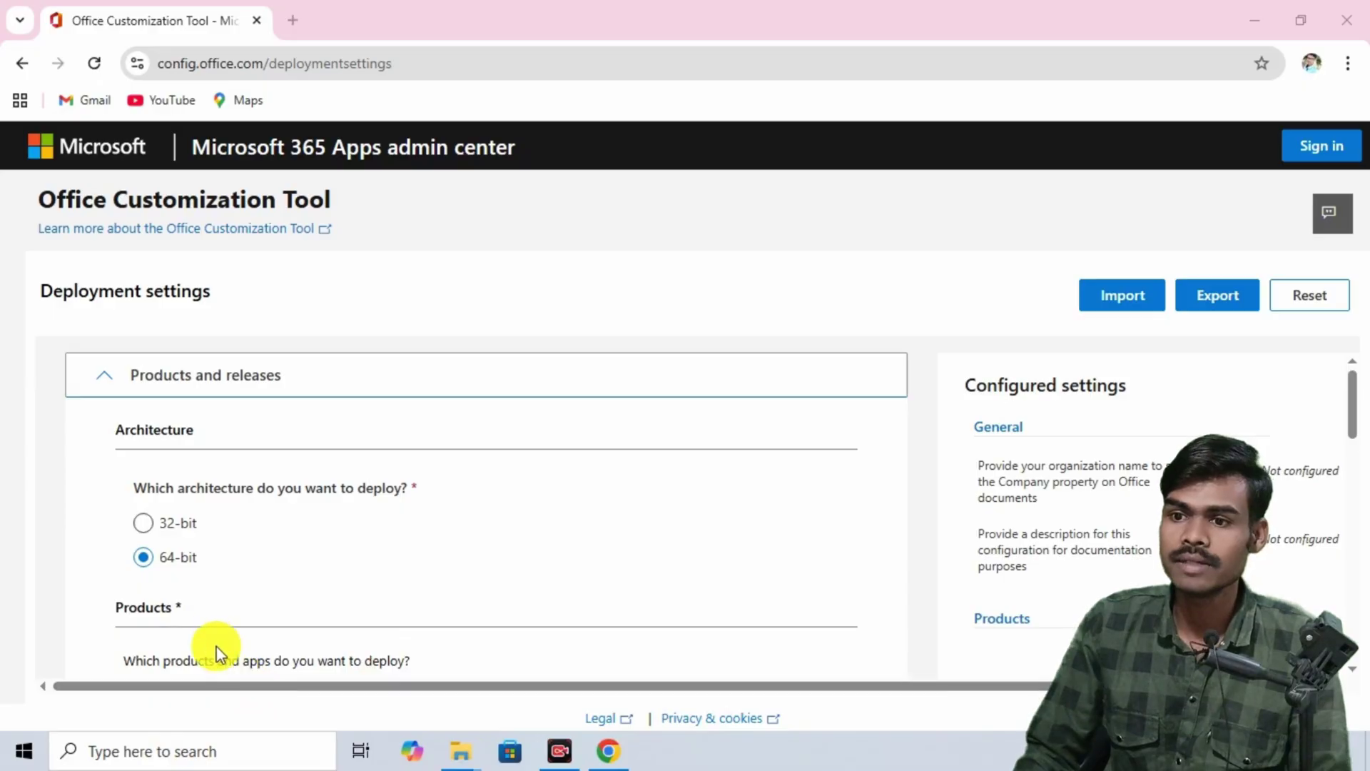
left_click(178, 756)
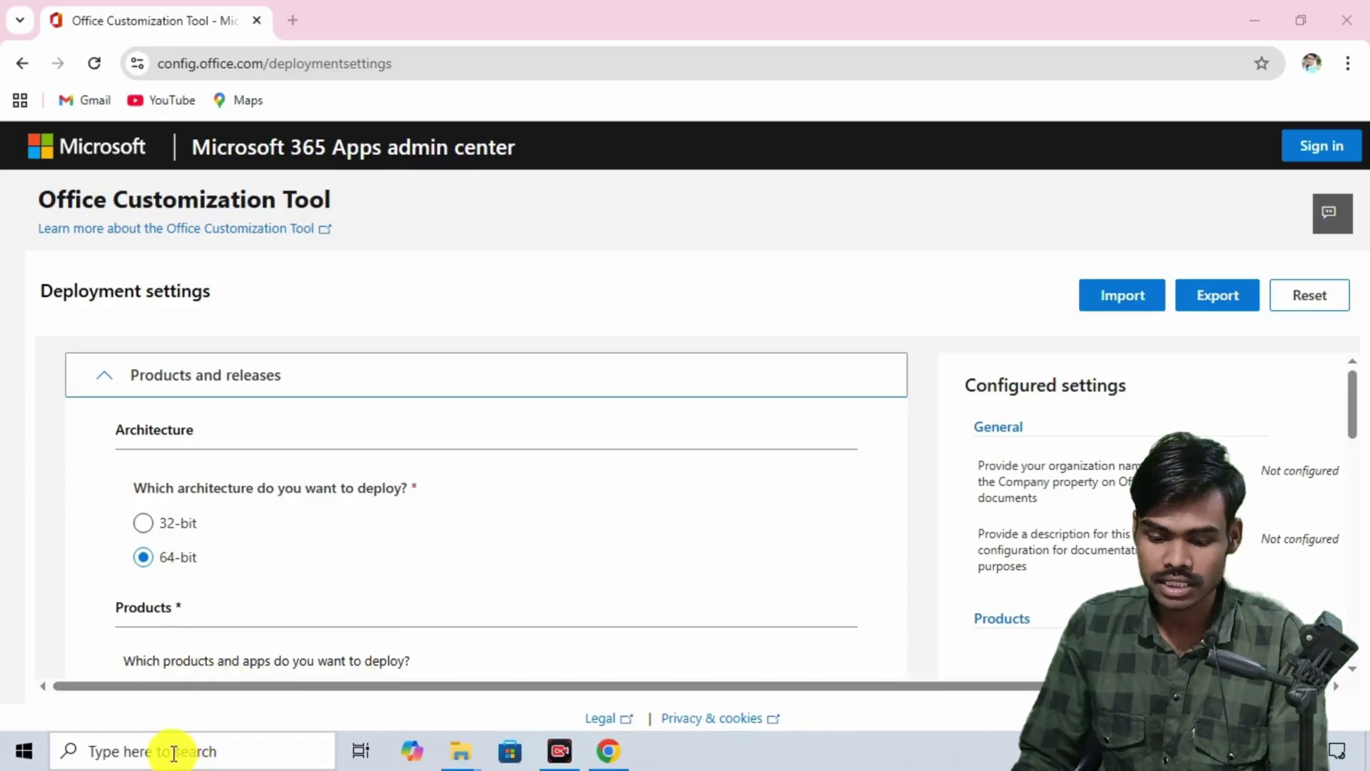
type("sy")
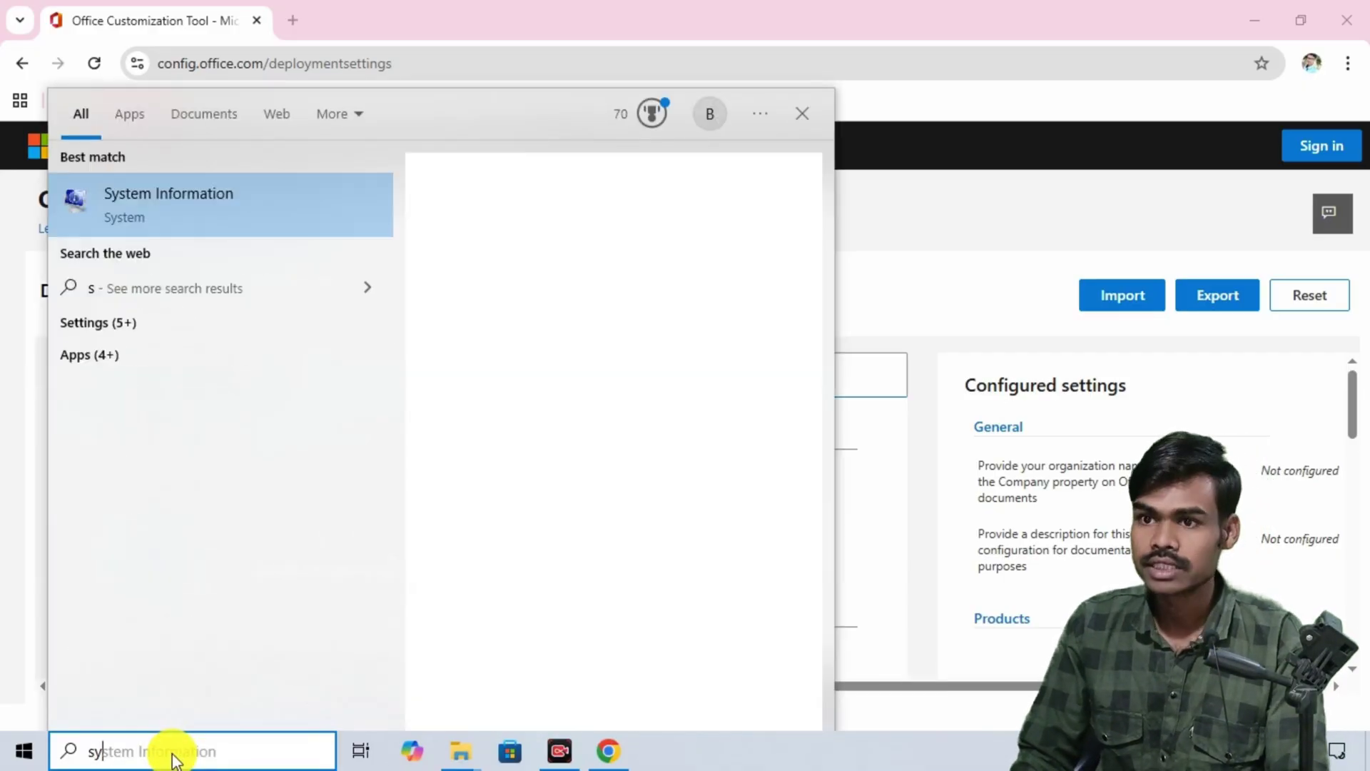
type("tem")
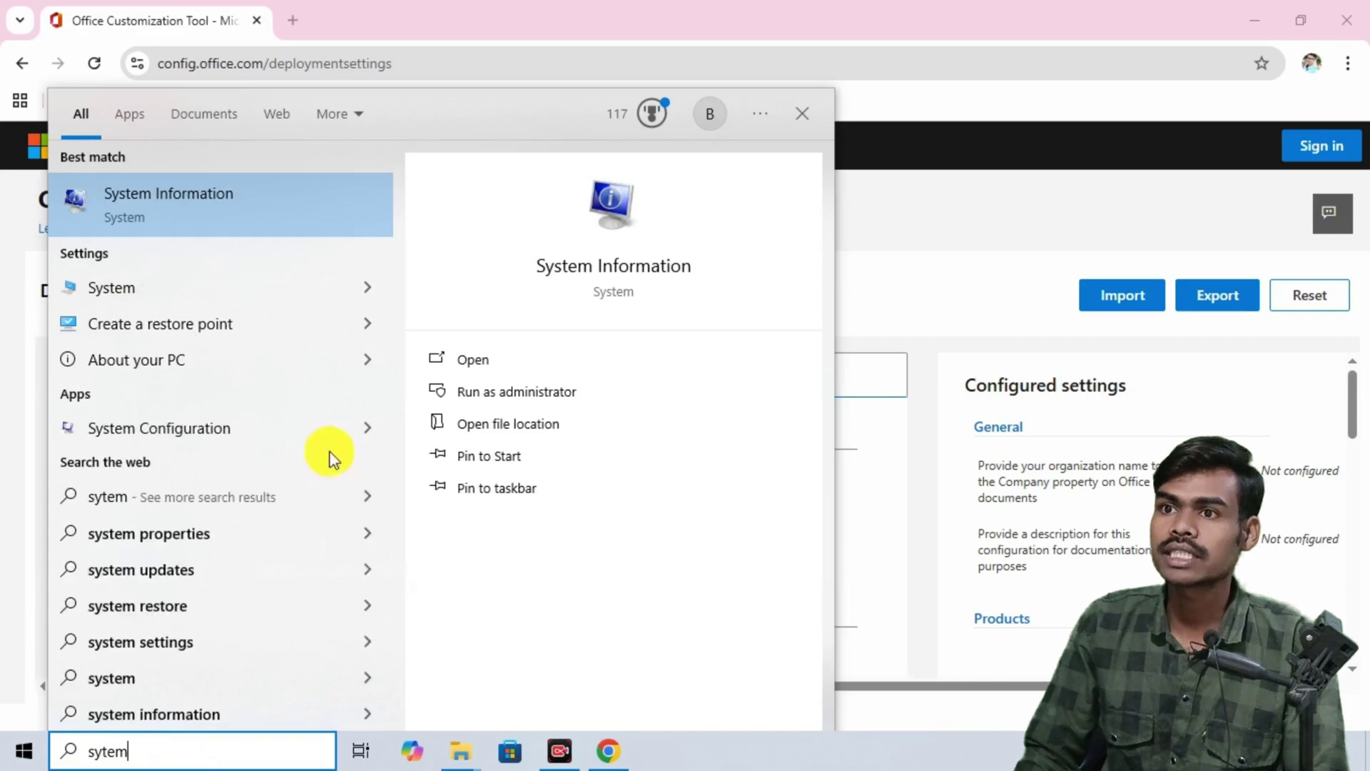
left_click(267, 202)
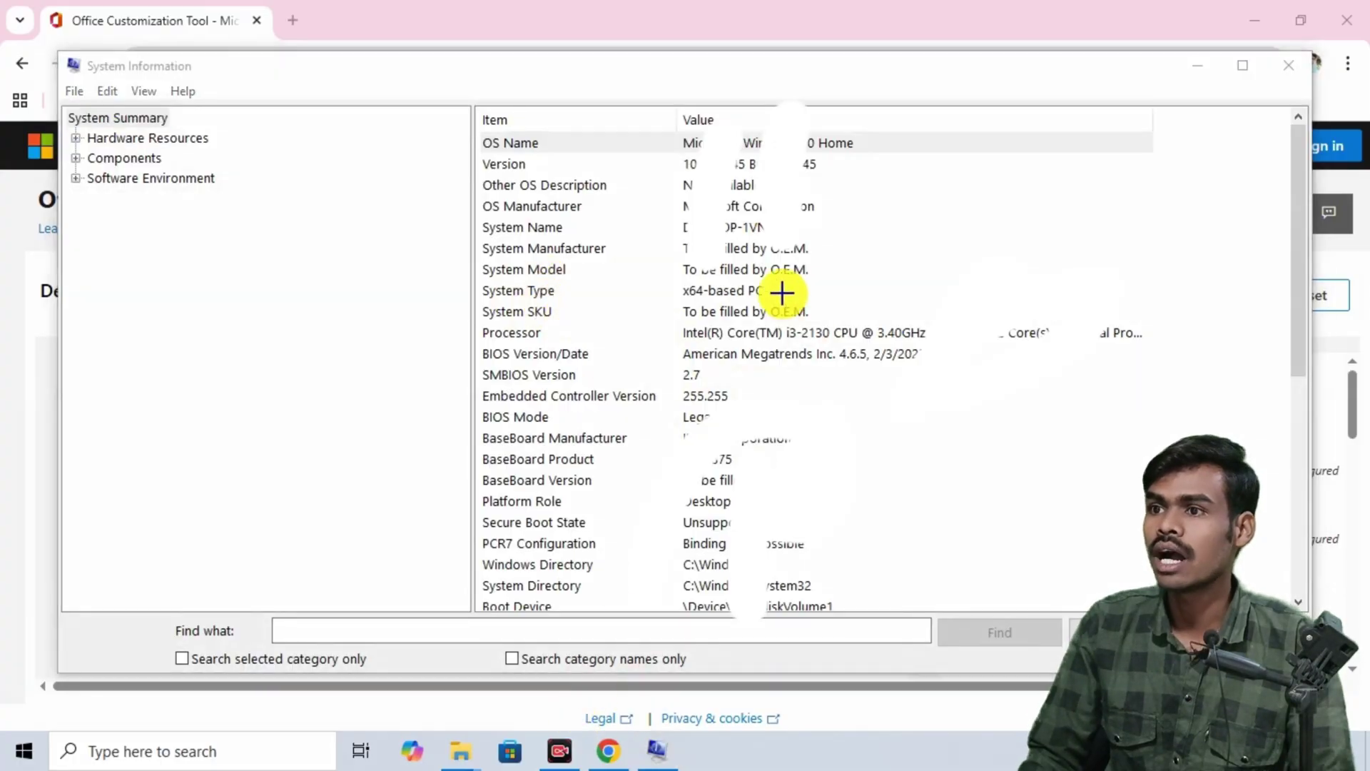
left_click_drag(780, 289, 883, 222)
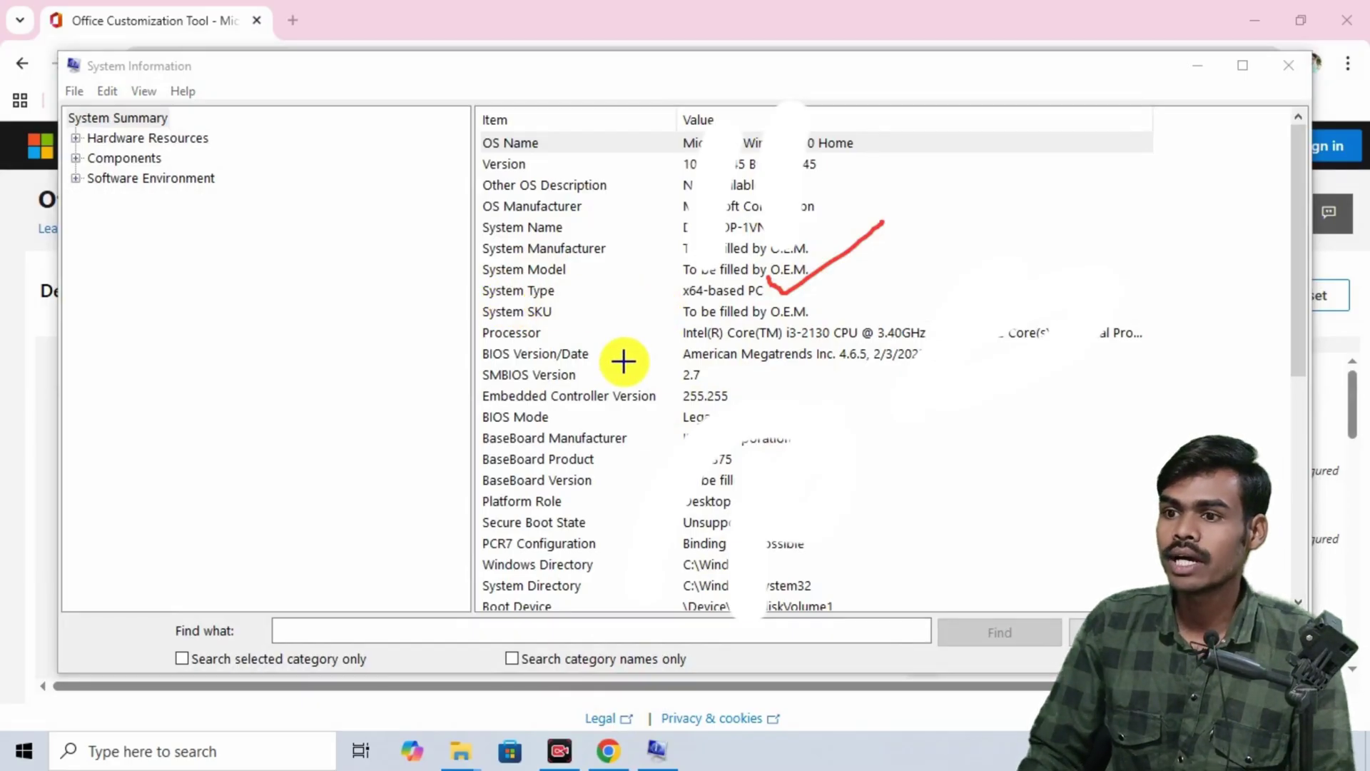
key("alt+F4")
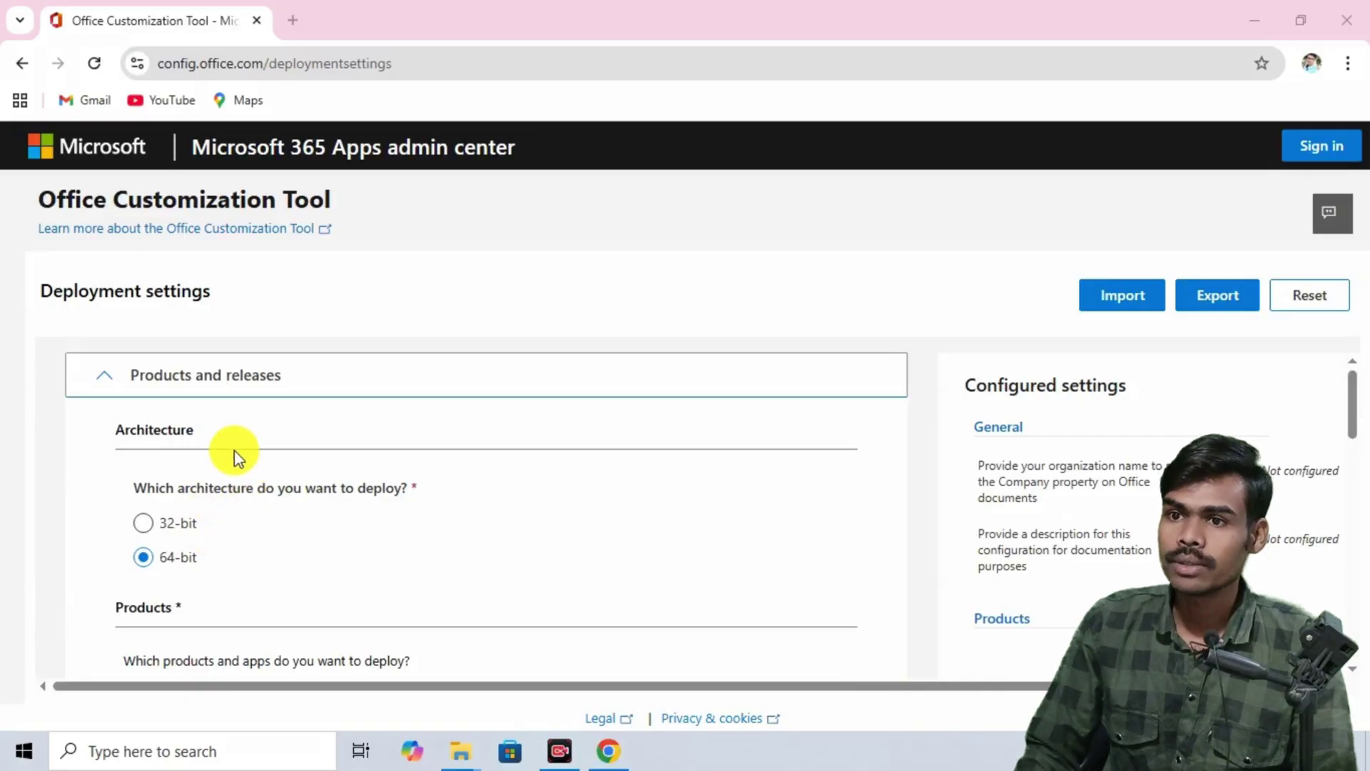
Pick Office LTSC Professional Plus 2021 - Volume License from the Office Suites list.
scroll(203, 468, "down", 2)
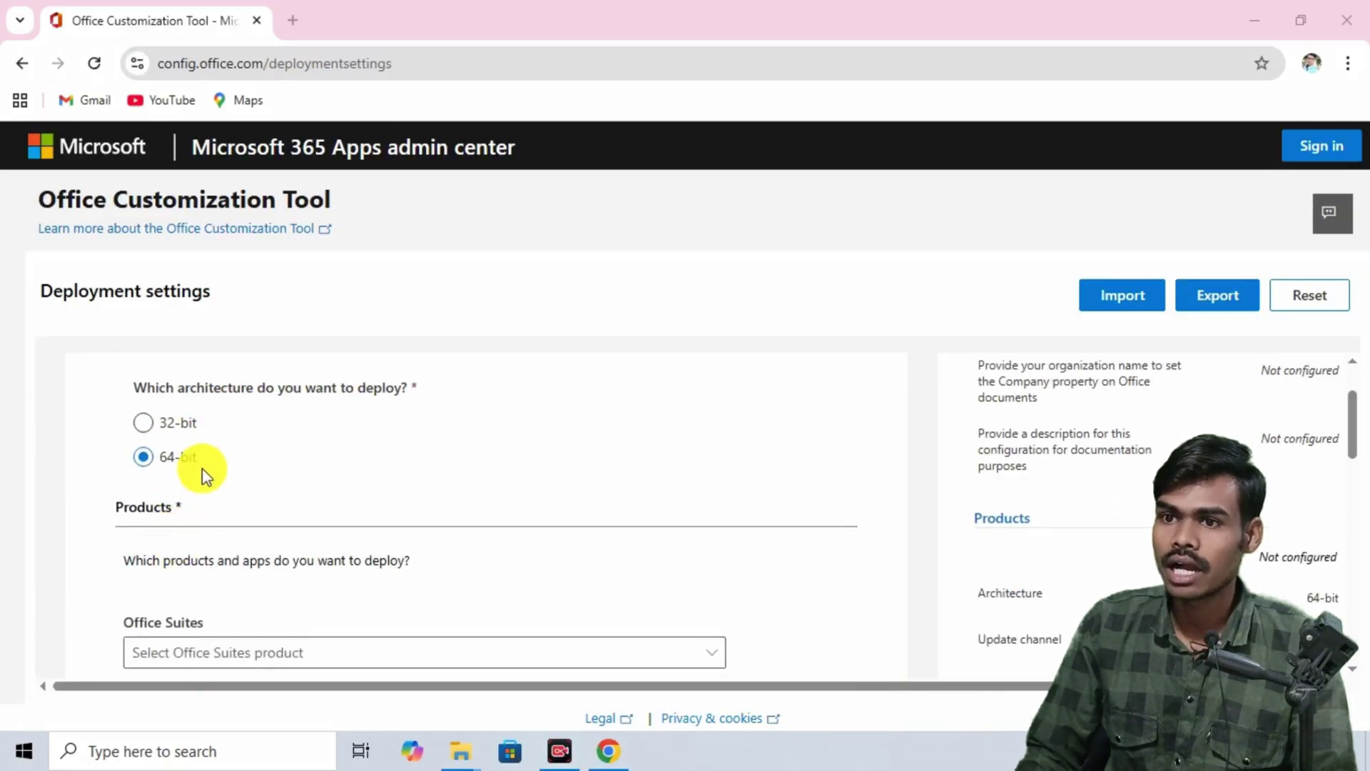
scroll(204, 451, "down", 3)
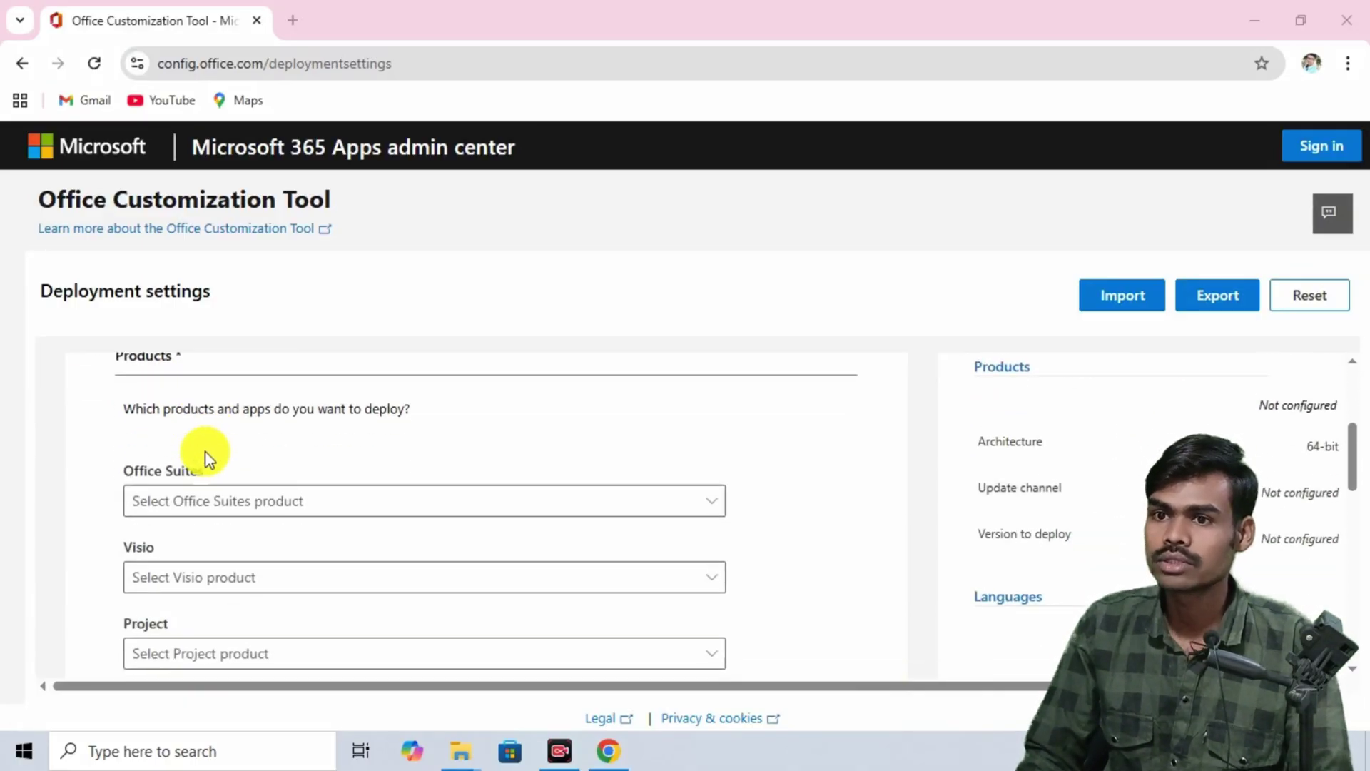
scroll(209, 459, "up", 2)
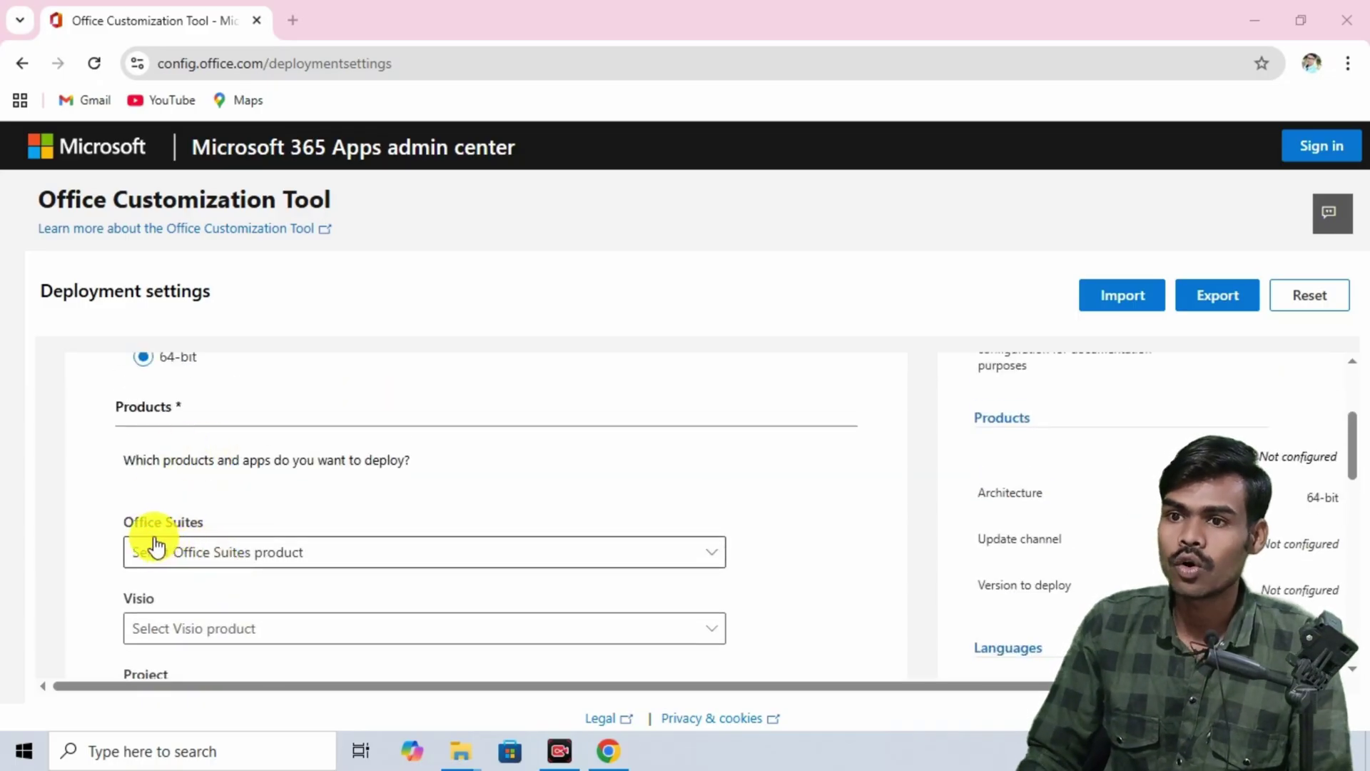
left_click(389, 564)
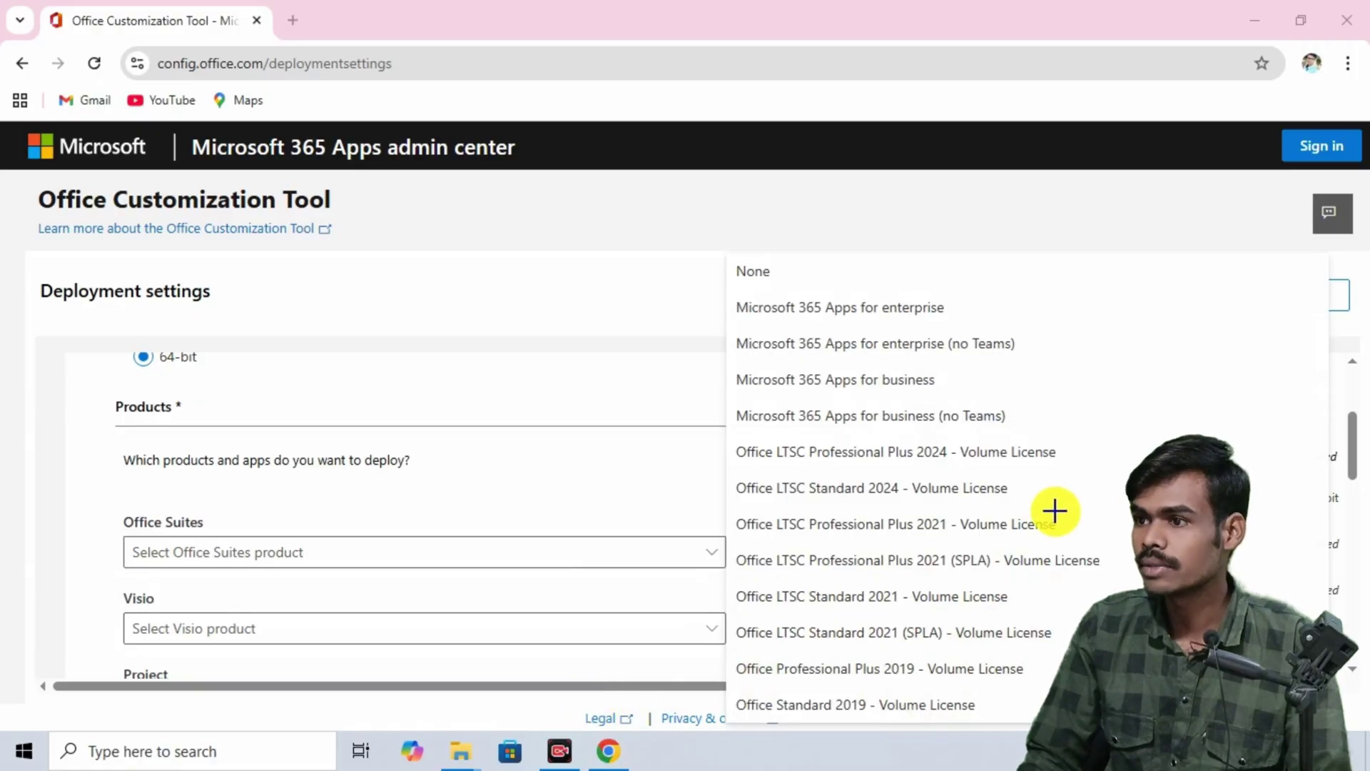
left_click_drag(1054, 511, 1135, 453)
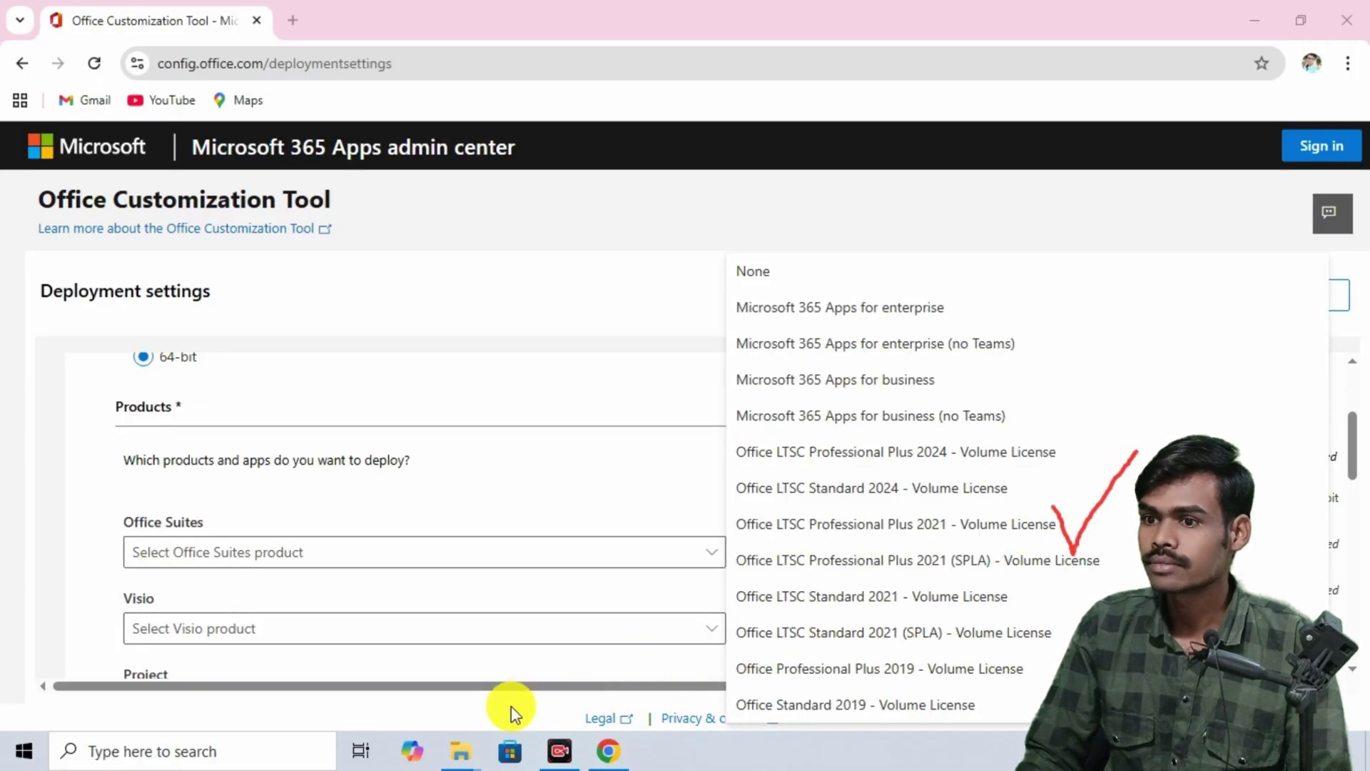
left_click(913, 526)
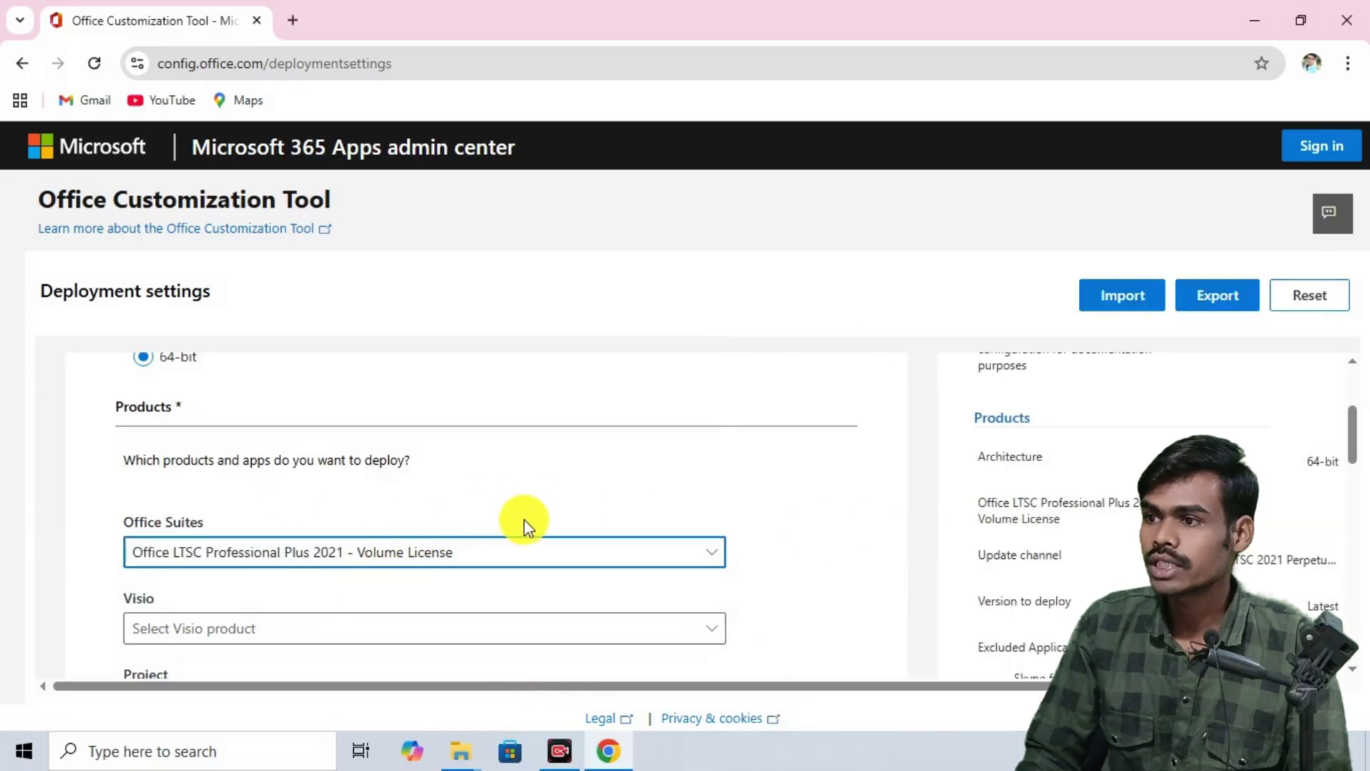
scroll(535, 526, "down", 1)
scroll(535, 527, "down", 1)
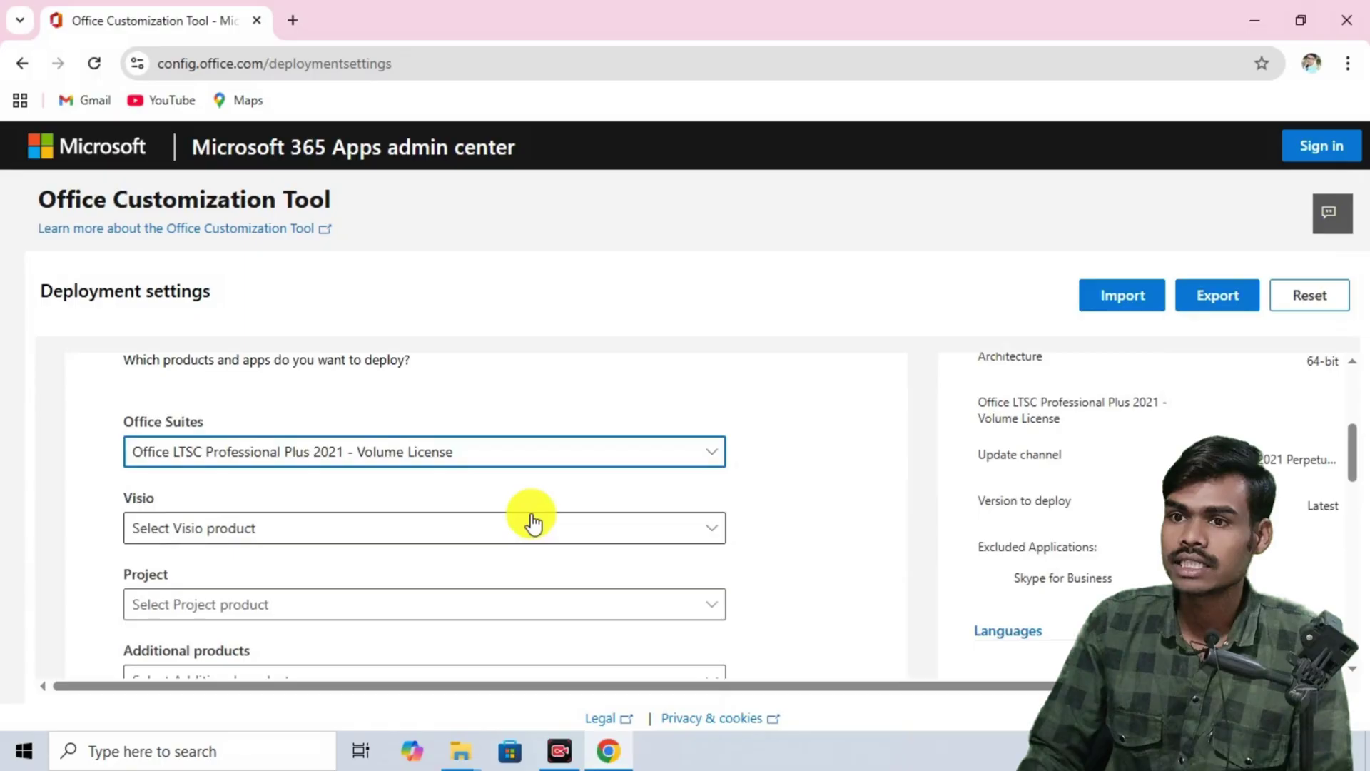
scroll(536, 526, "down", 2)
scroll(532, 519, "down", 1)
scroll(526, 491, "down", 4)
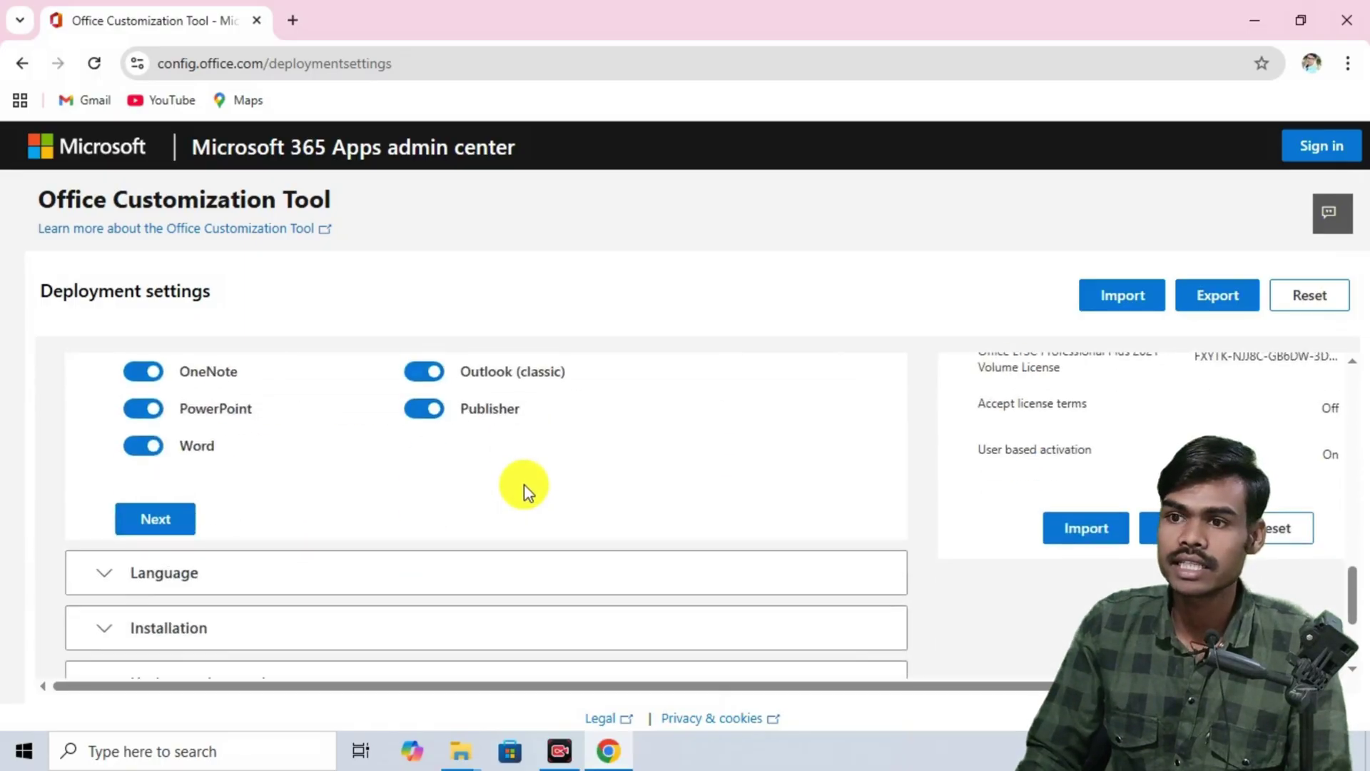
scroll(526, 491, "down", 1)
scroll(159, 398, "up", 3)
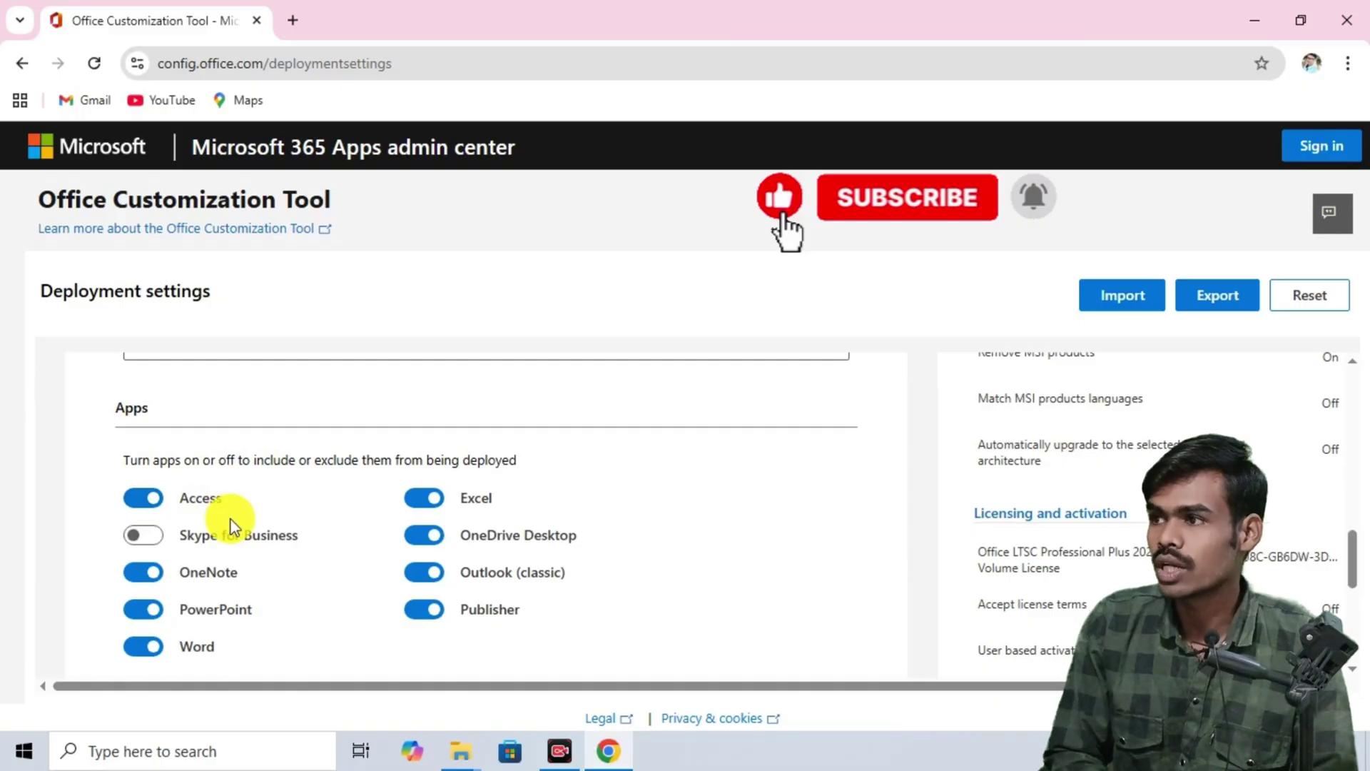
Turn off Access, OneNote, OneDrive Desktop, Outlook (classic) and Publisher, keeping Excel, PowerPoint and Word.
left_click(146, 500)
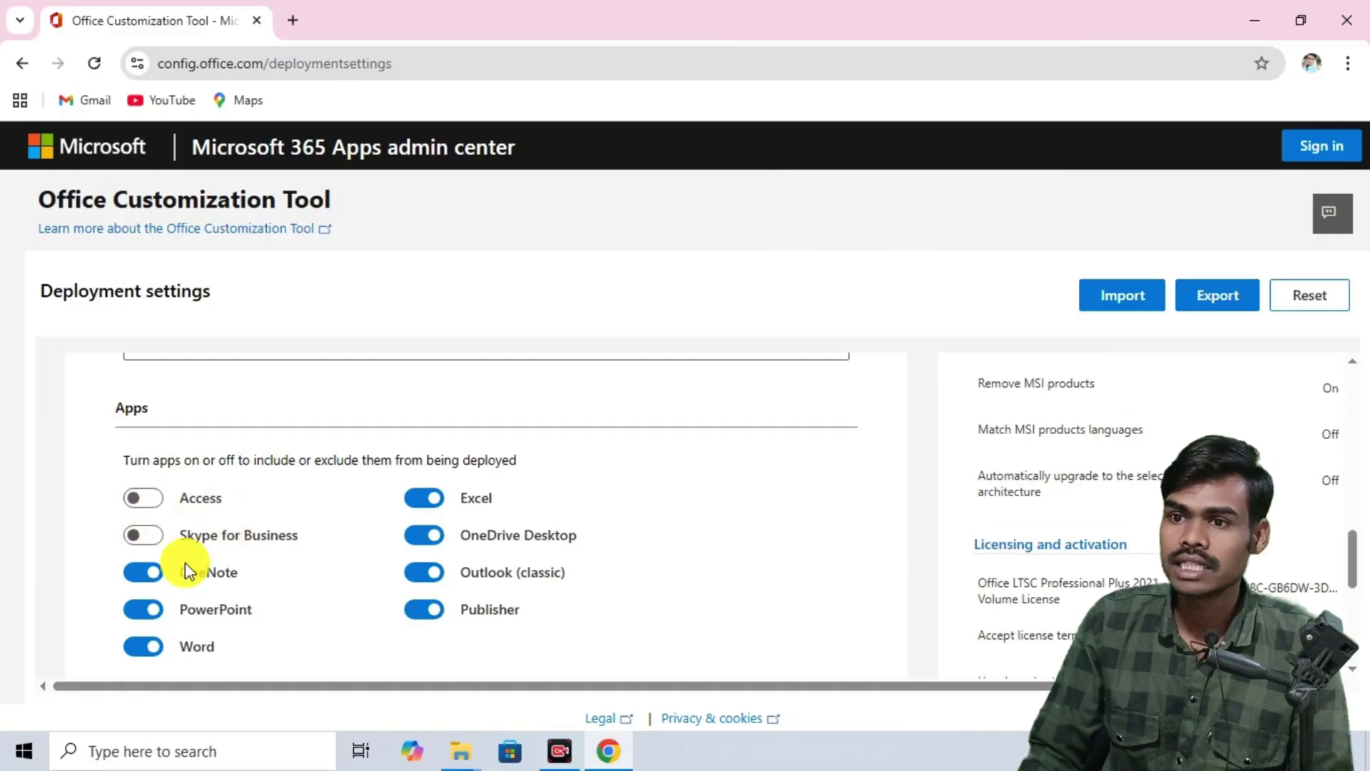
left_click(132, 578)
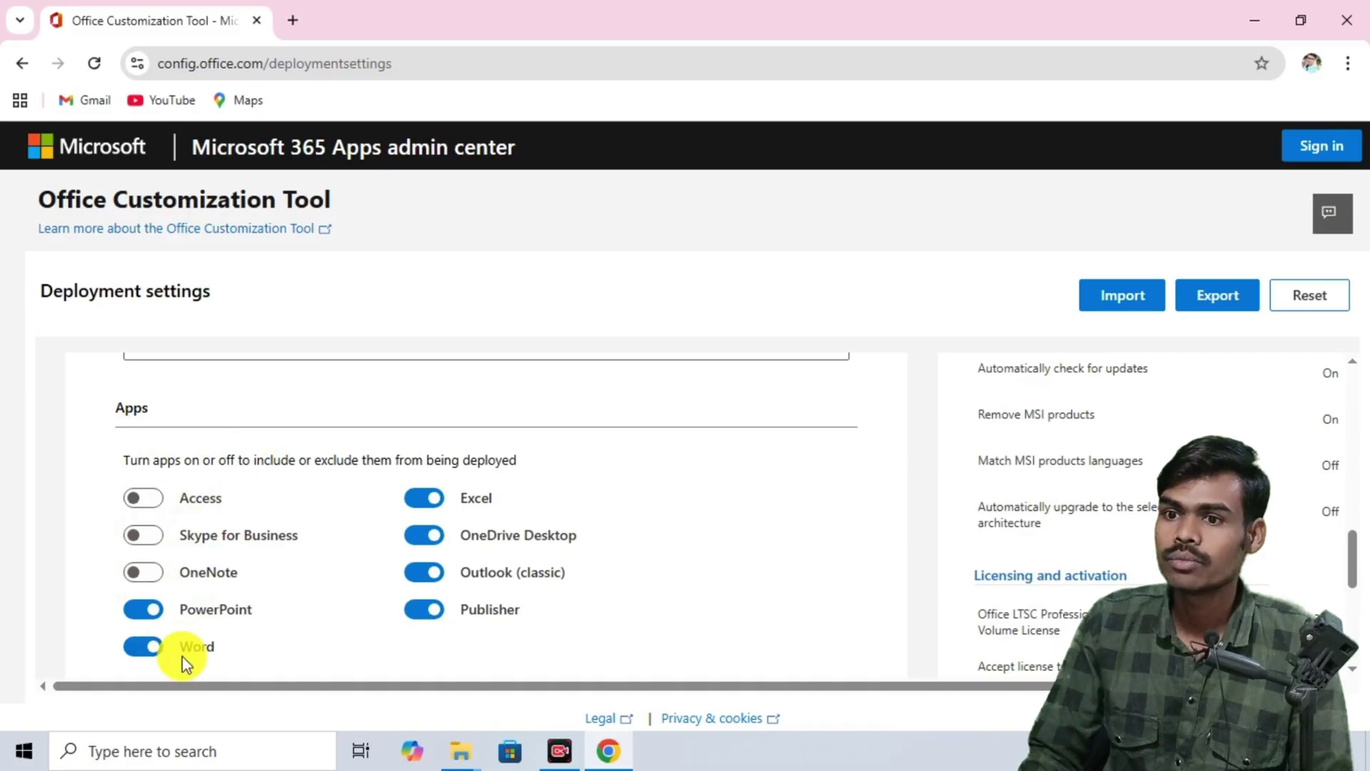
left_click(425, 535)
left_click(424, 571)
left_click(423, 608)
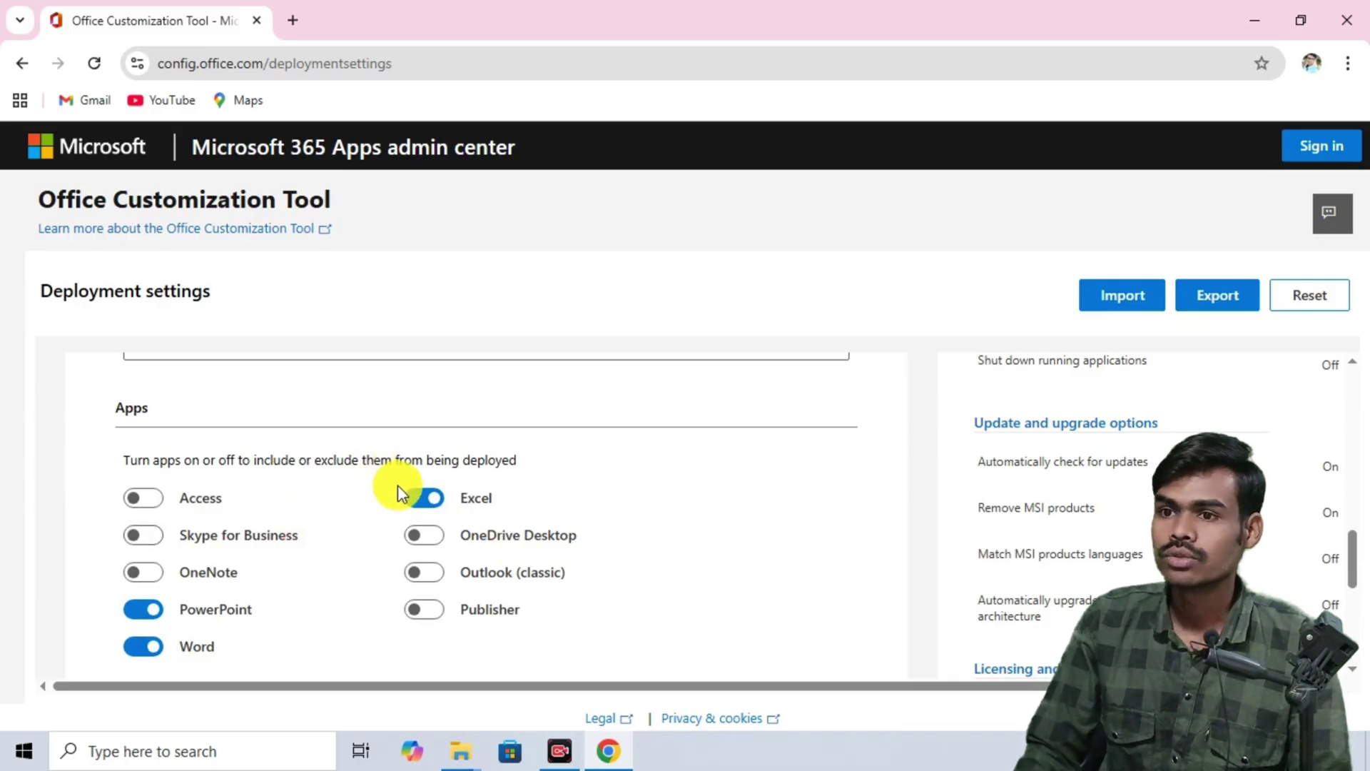
scroll(397, 488, "down", 2)
scroll(397, 489, "down", 3)
scroll(383, 464, "up", 2)
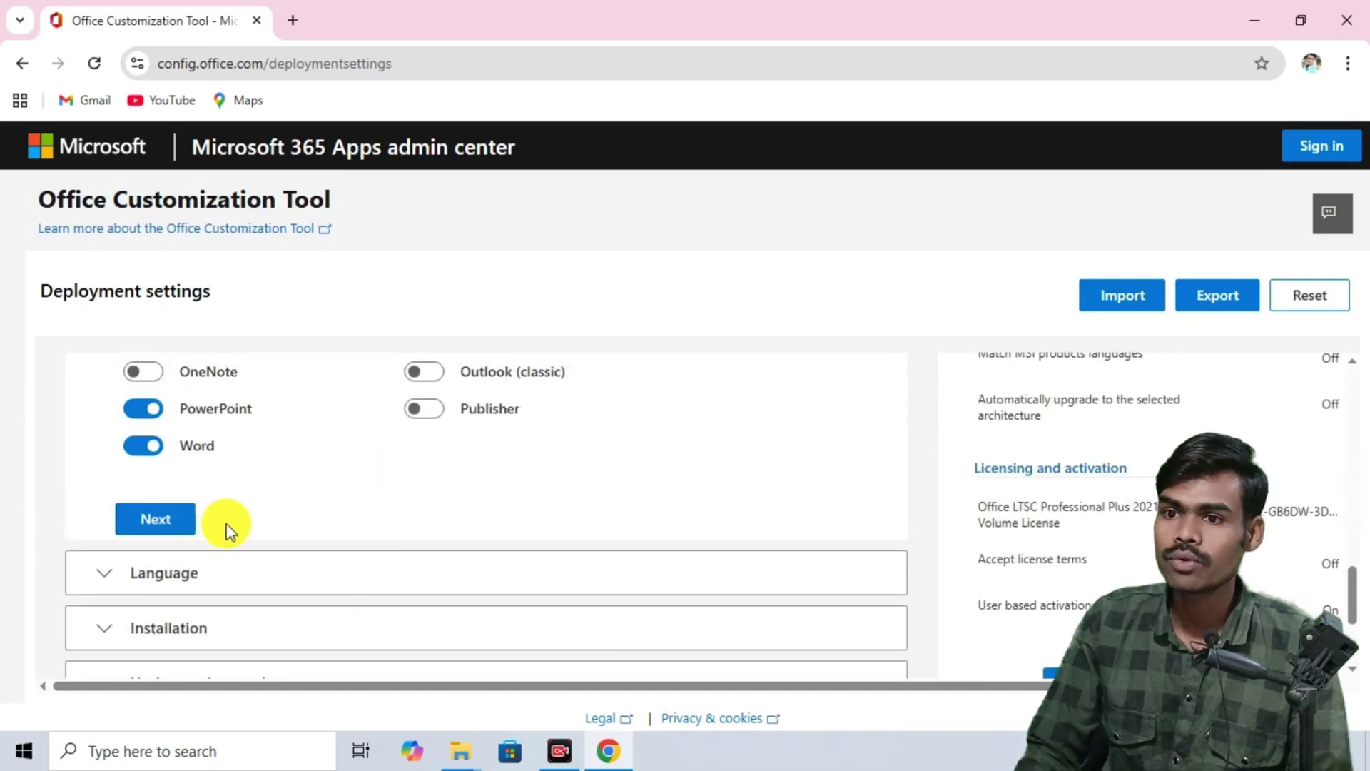
left_click(164, 532)
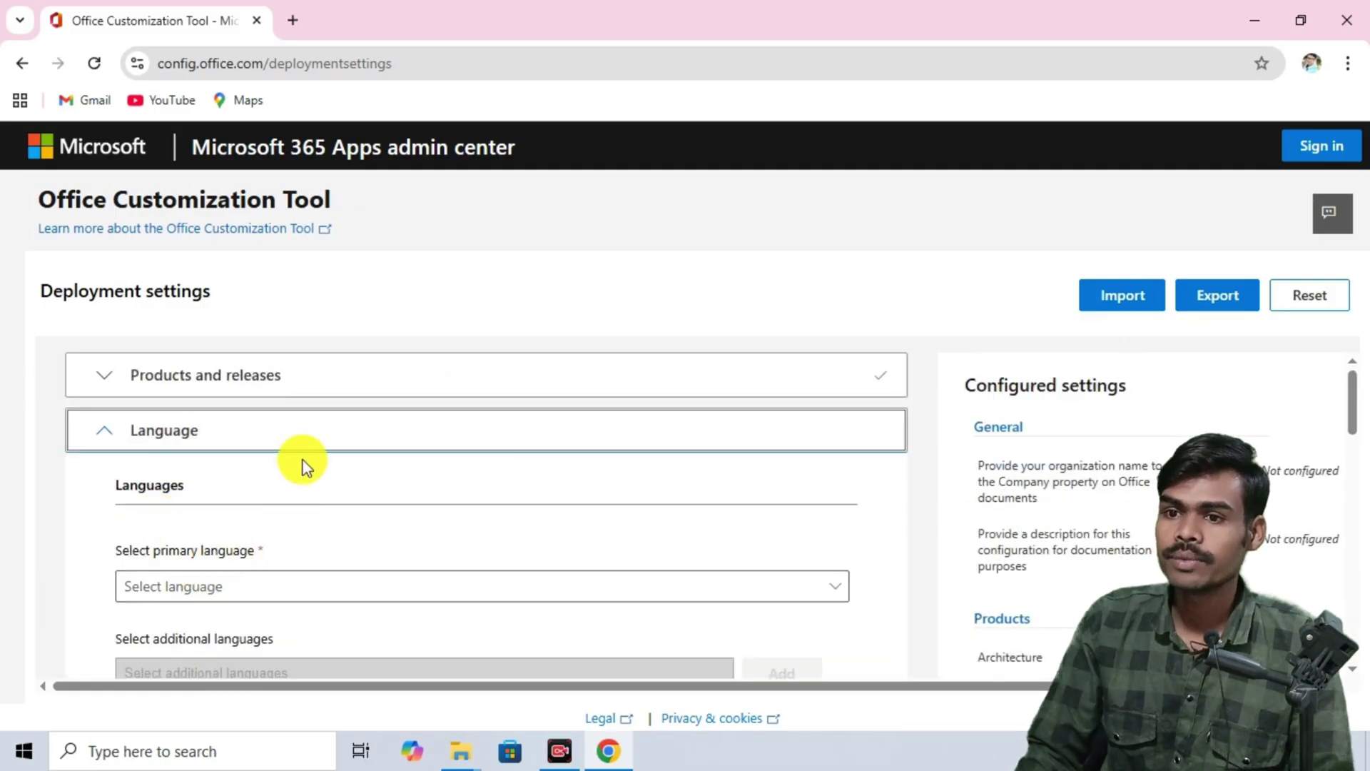
Choose English (United States) as the primary language and continue to Installation.
scroll(211, 590, "down", 1)
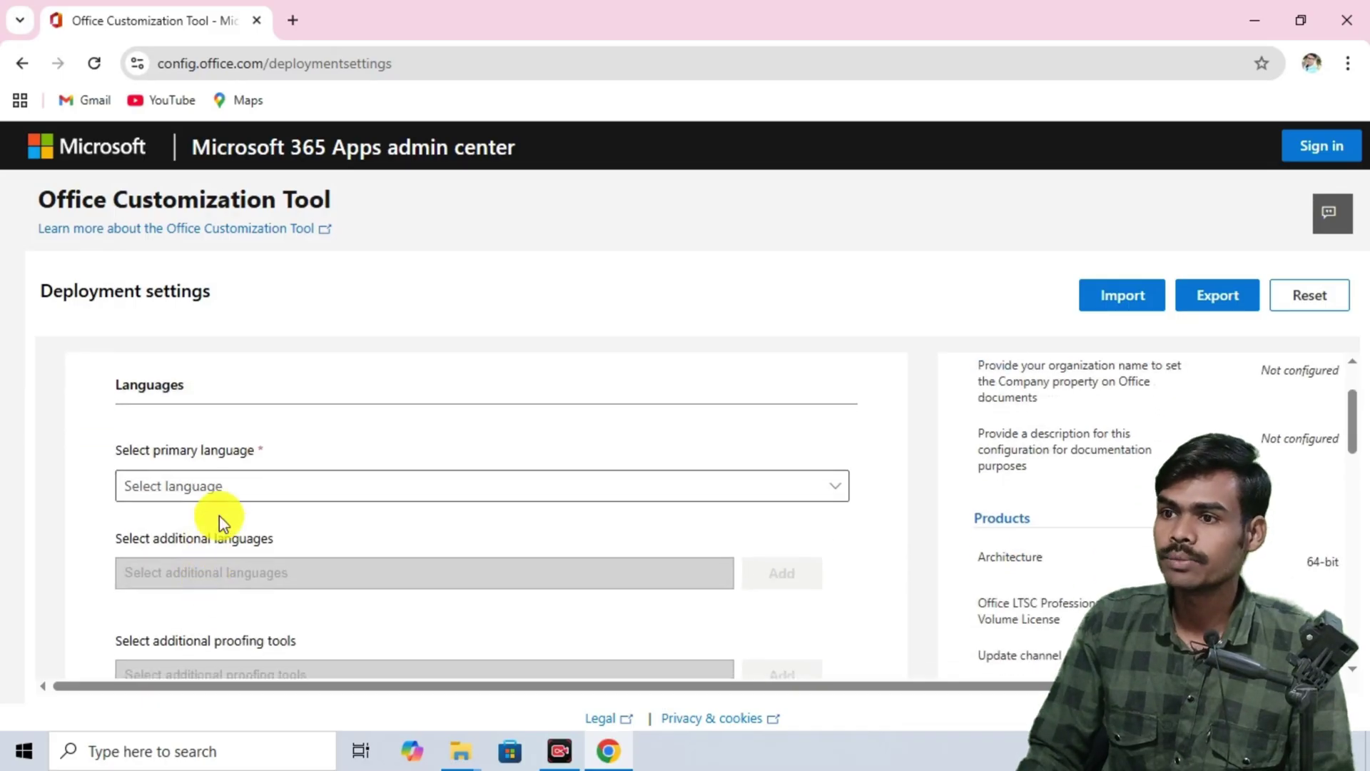
left_click(220, 517)
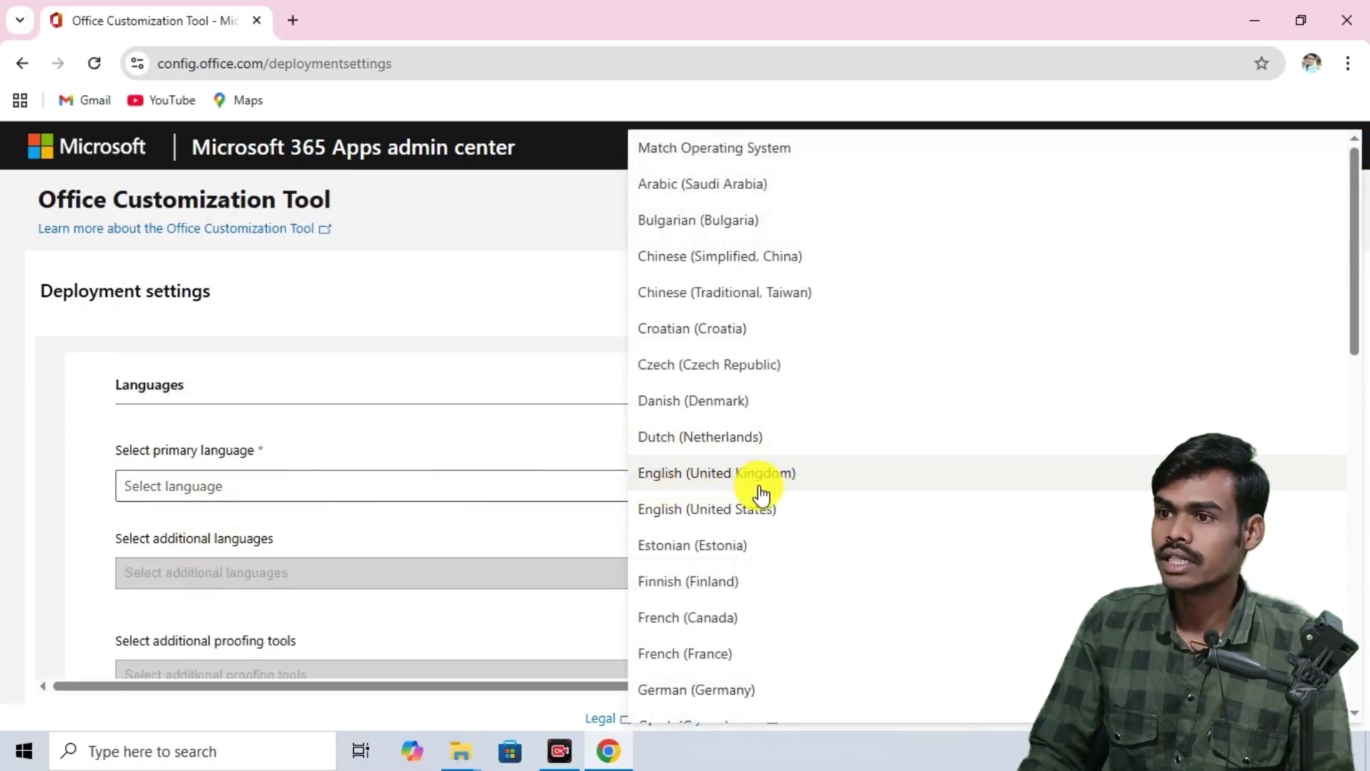
left_click(711, 526)
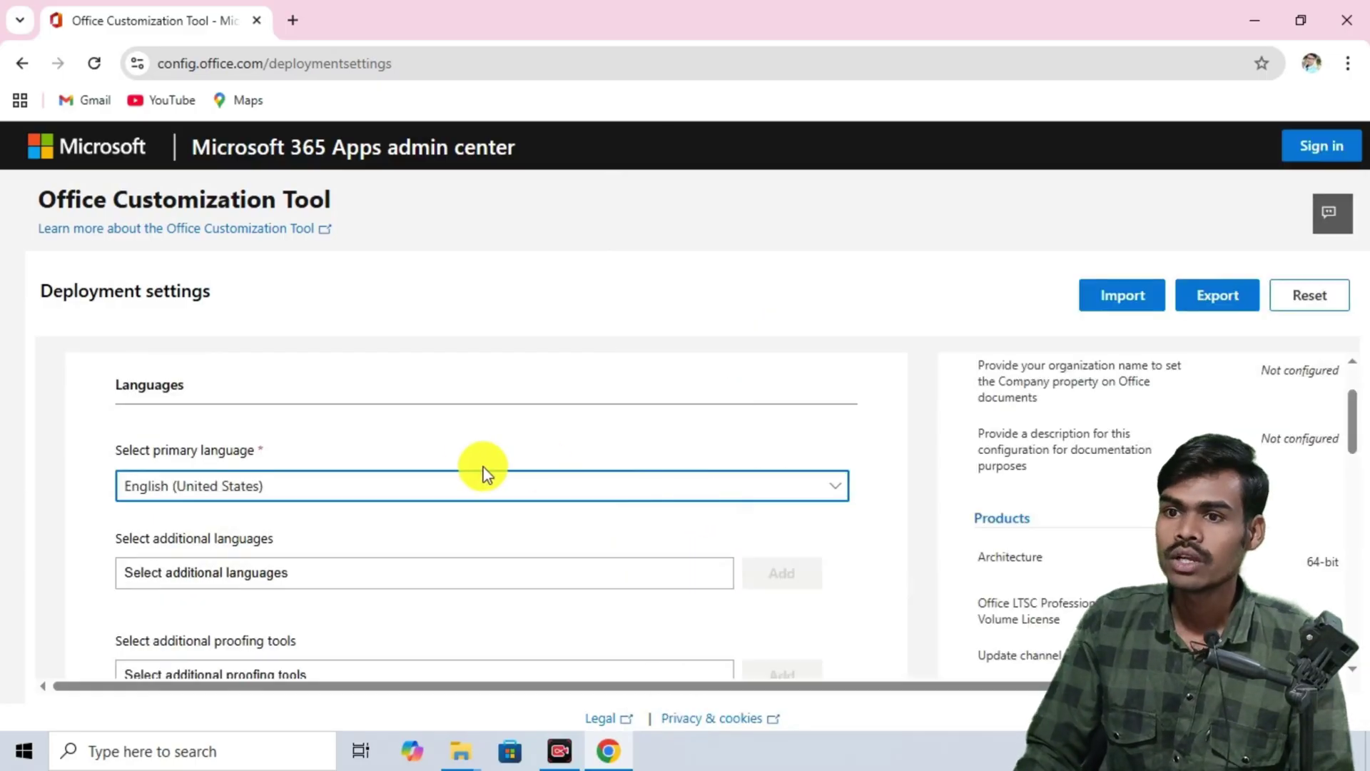
scroll(437, 466, "down", 2)
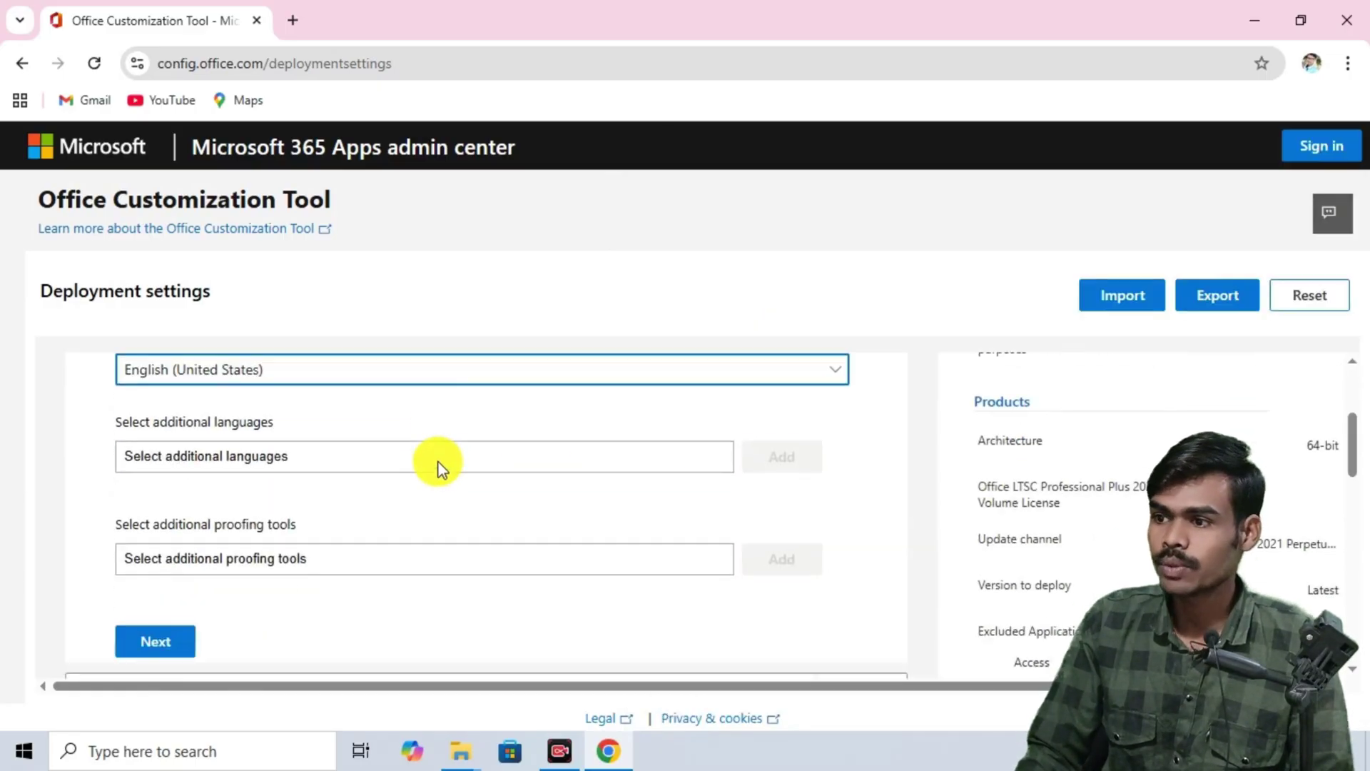
scroll(430, 469, "down", 1)
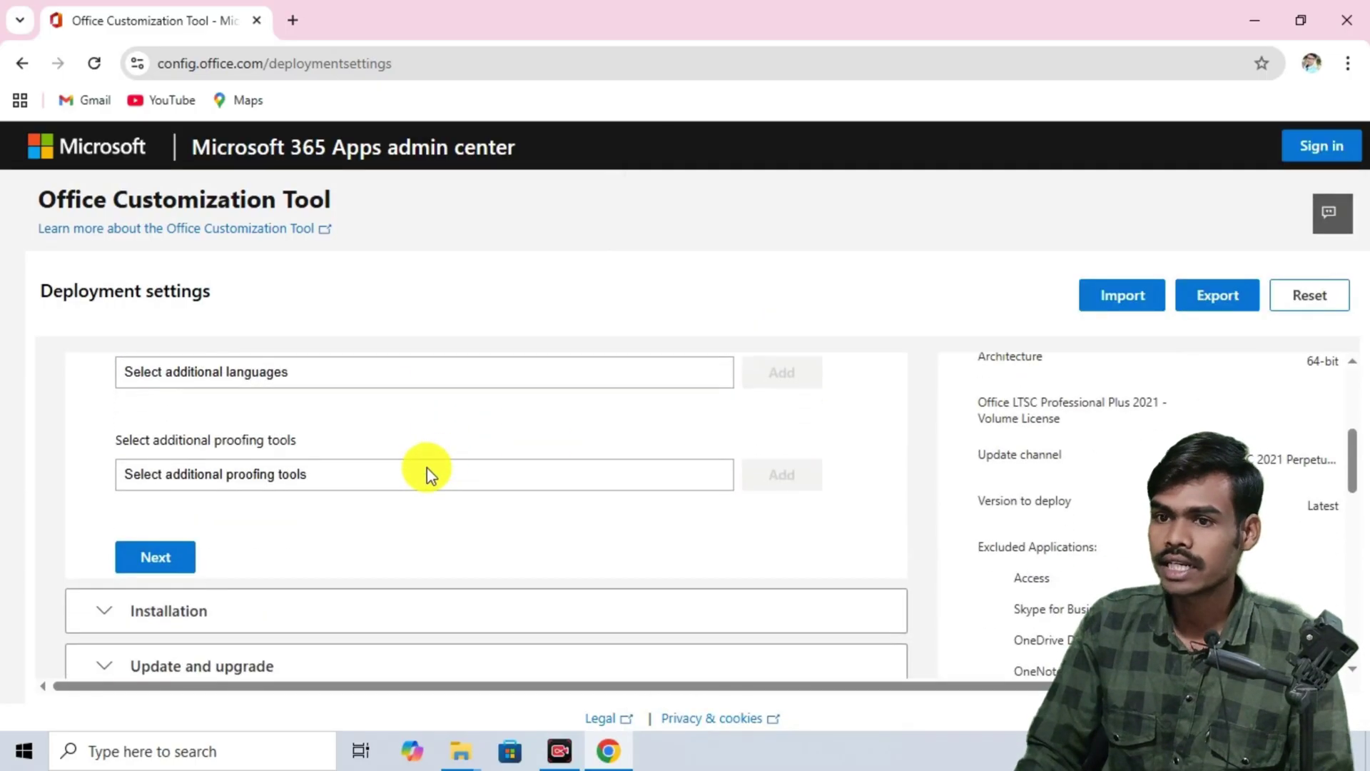
left_click(157, 563)
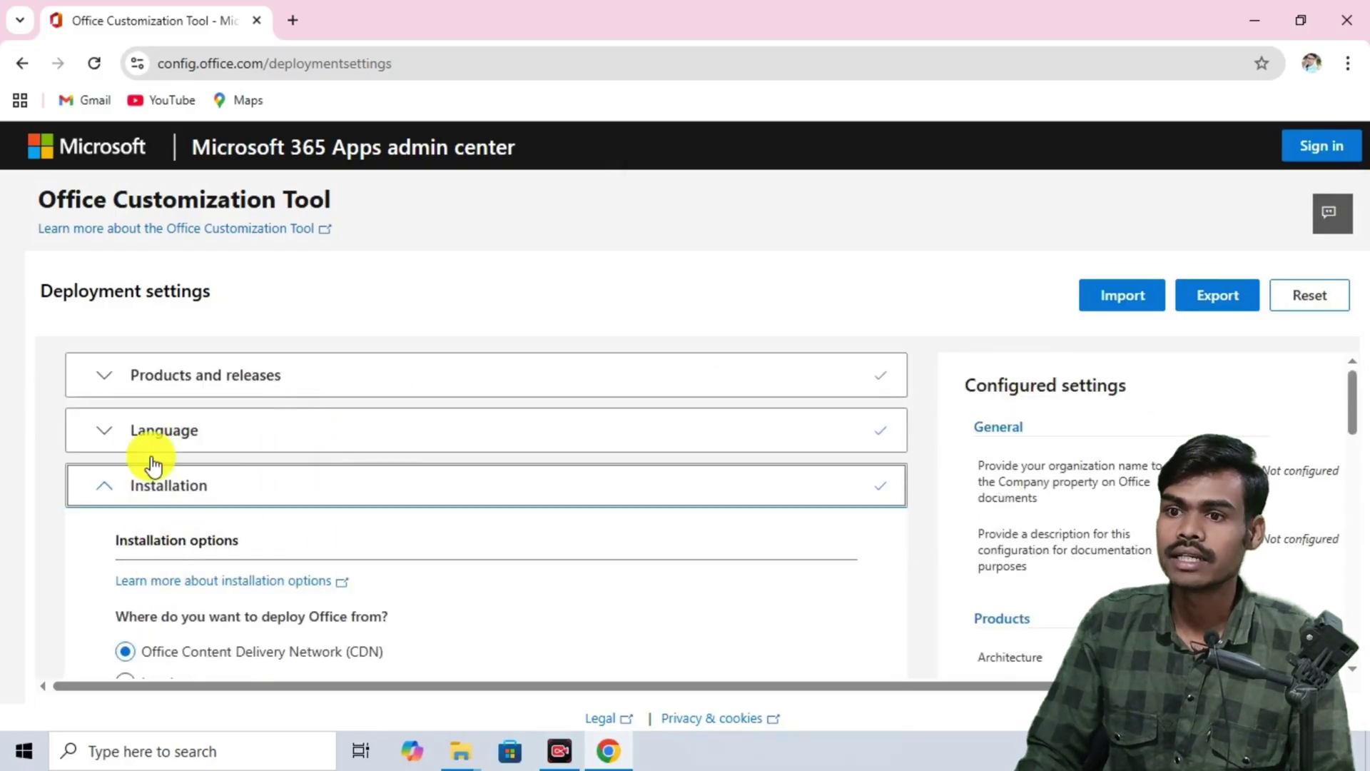
Accept the default Installation and Update and upgrade settings.
scroll(263, 509, "down", 3)
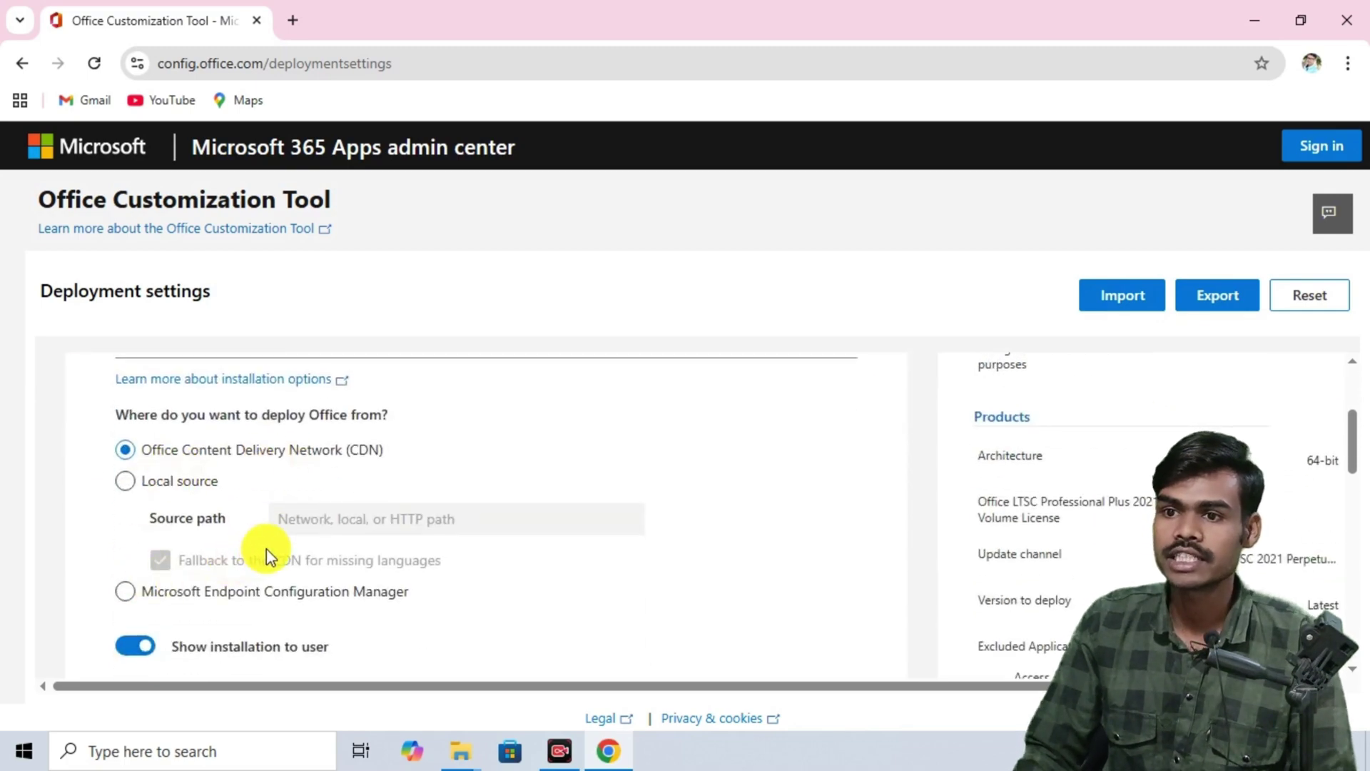
scroll(267, 549, "down", 3)
left_click(180, 587)
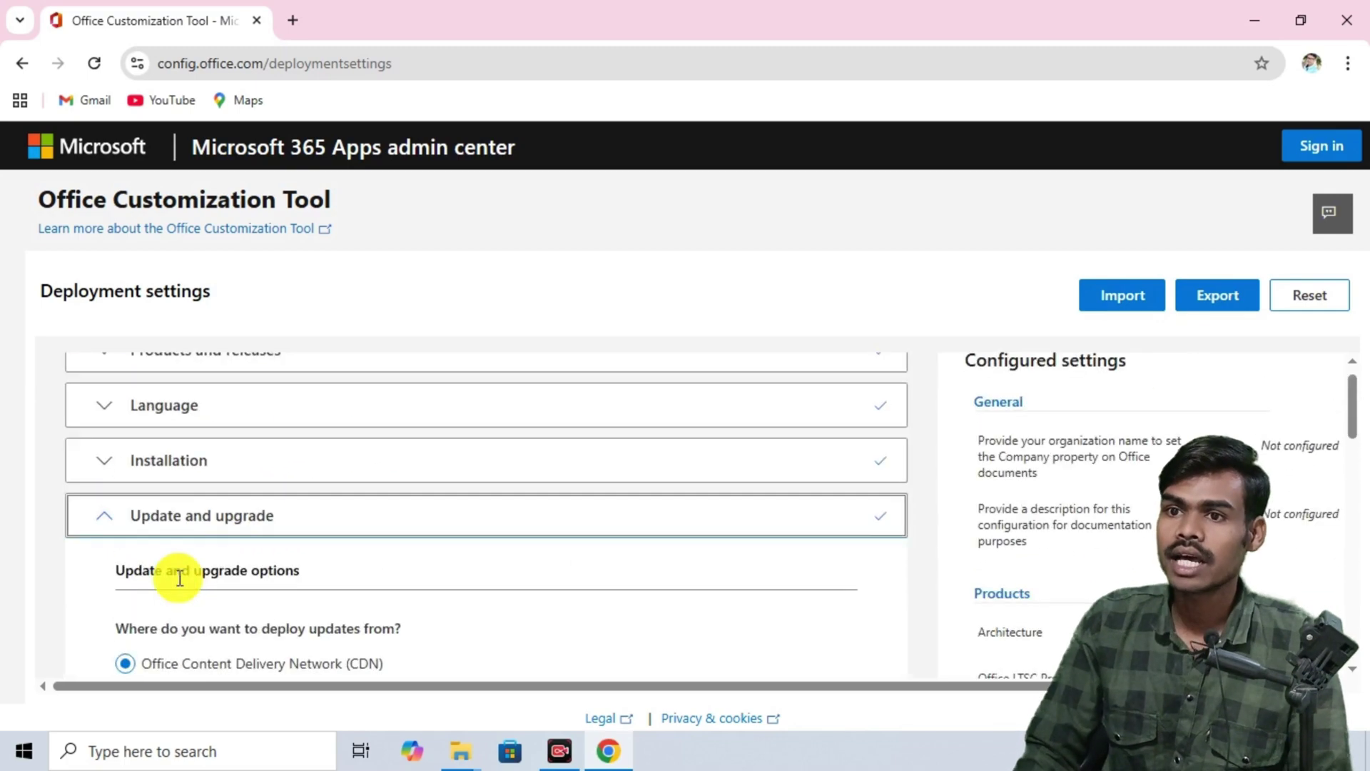
scroll(229, 490, "down", 3)
scroll(187, 405, "up", 2)
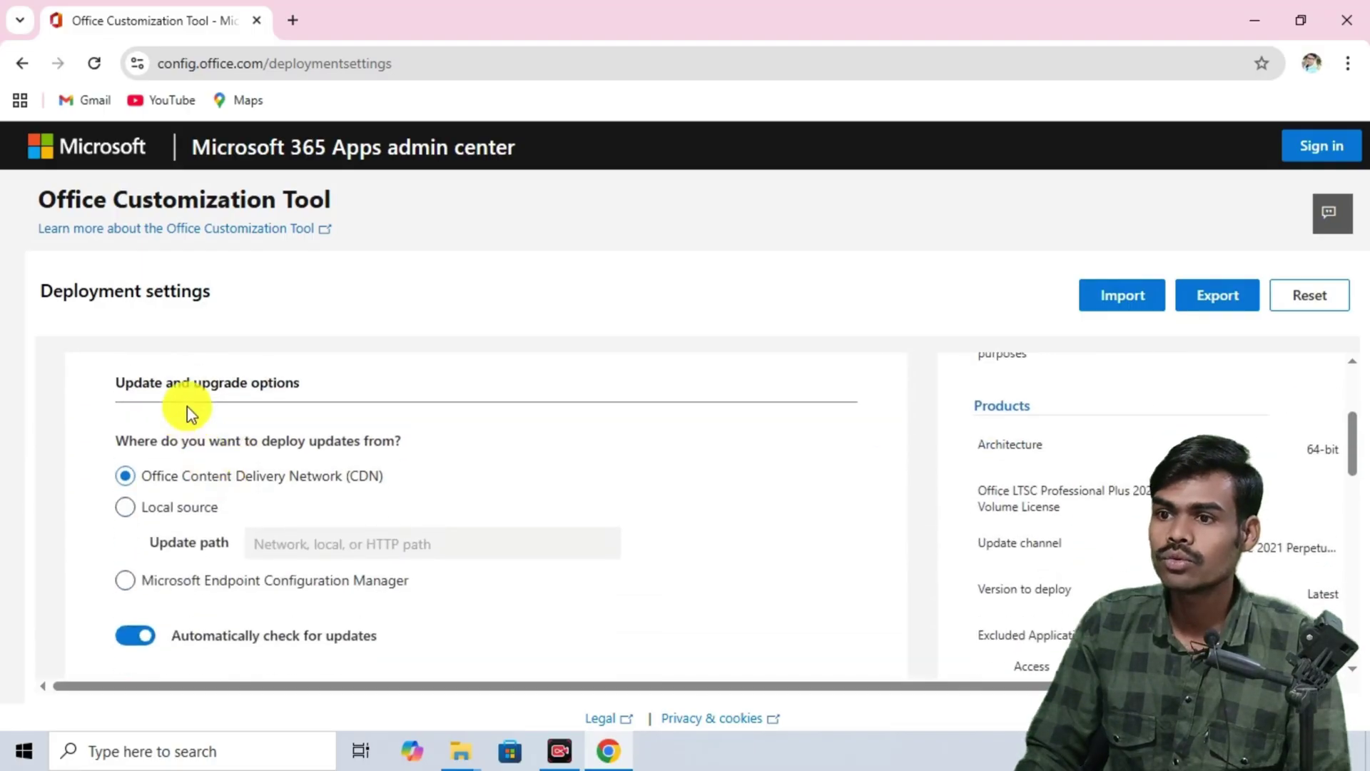
scroll(300, 544, "down", 5)
scroll(299, 536, "down", 1)
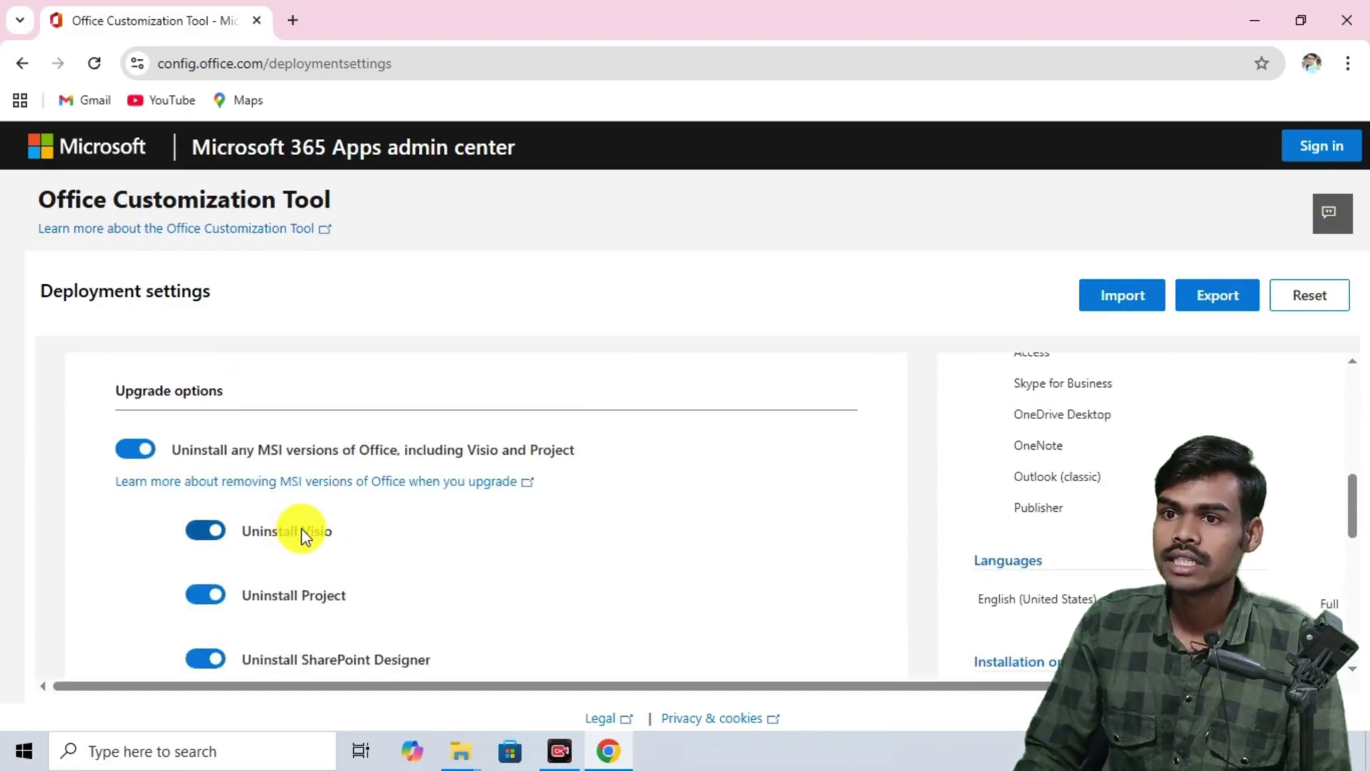
scroll(300, 529, "down", 4)
scroll(300, 529, "down", 4)
left_click(177, 397)
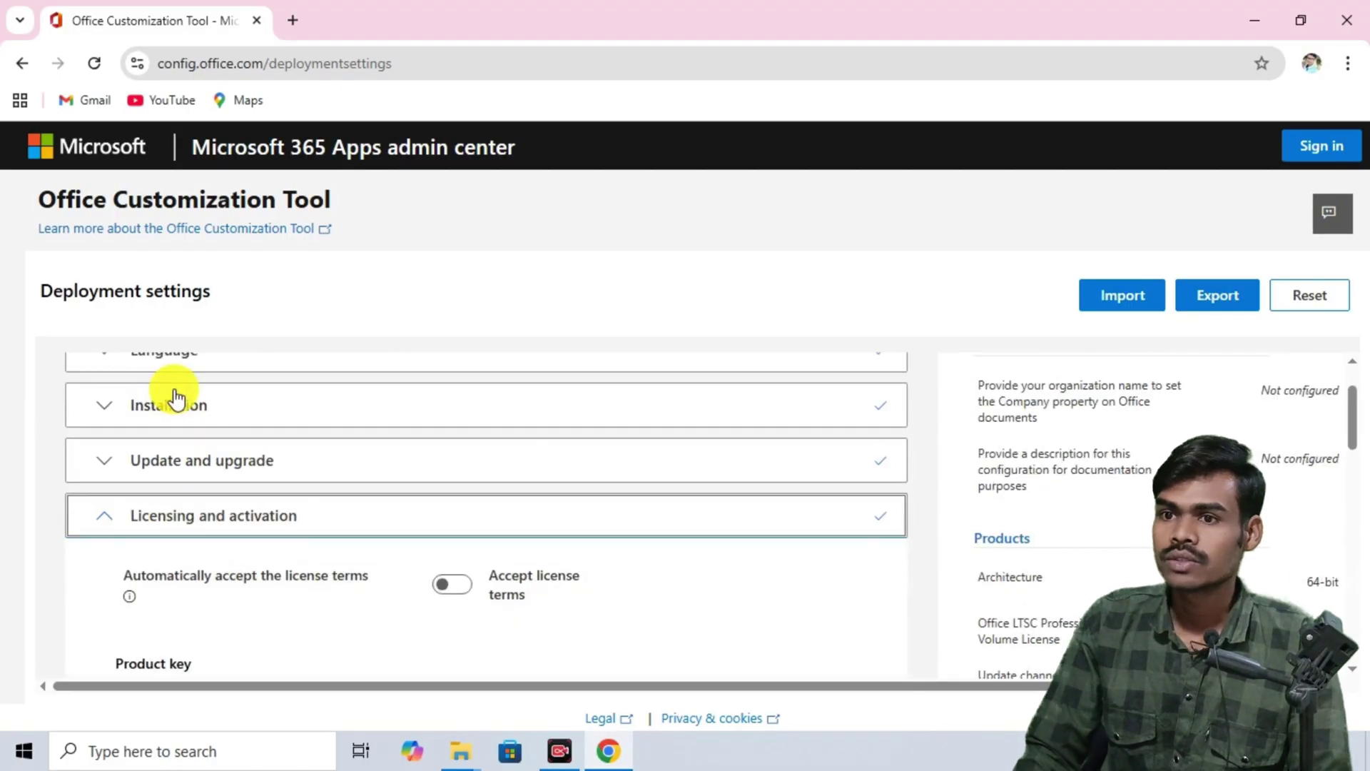
Select KMS under Product key for volume licensing, marking the choice with a check-mark annotation.
scroll(428, 488, "down", 1)
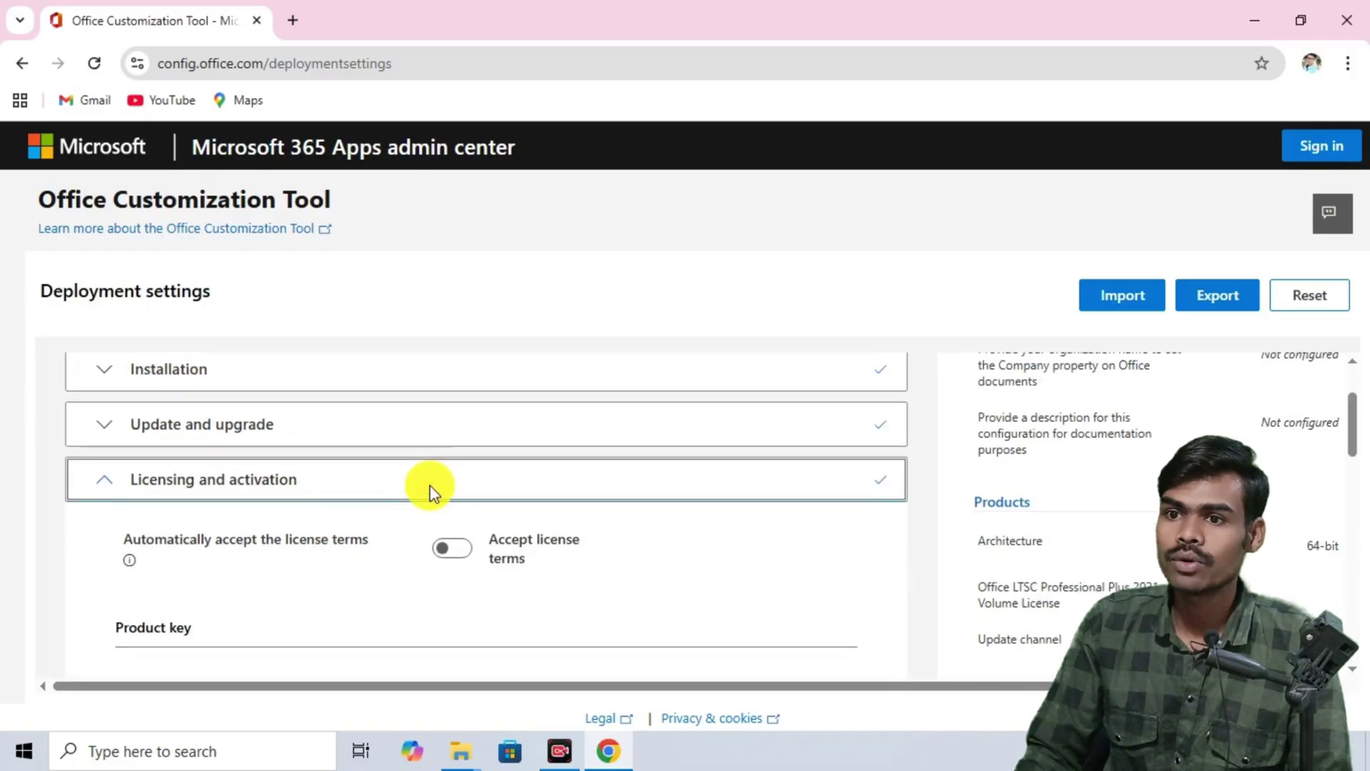
scroll(429, 485, "down", 4)
scroll(424, 489, "up", 5)
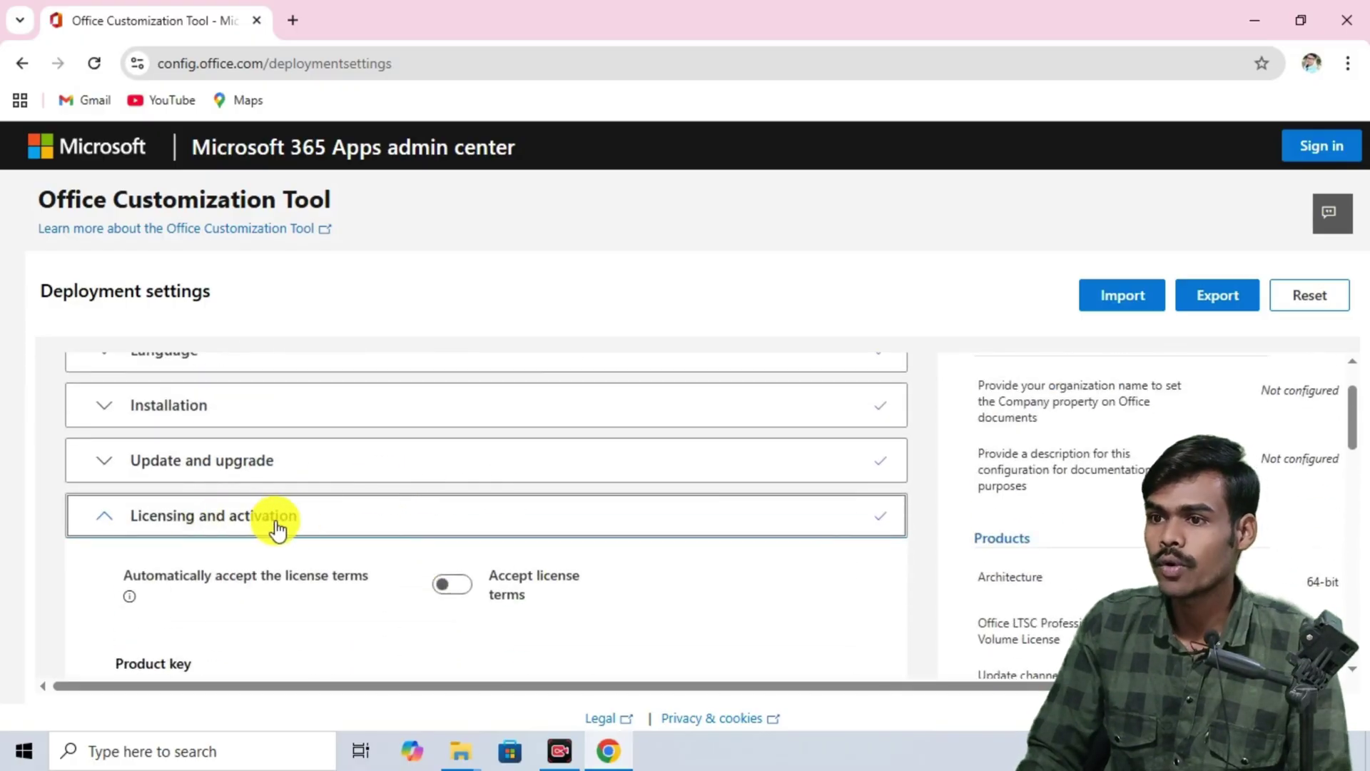
scroll(429, 510, "down", 3)
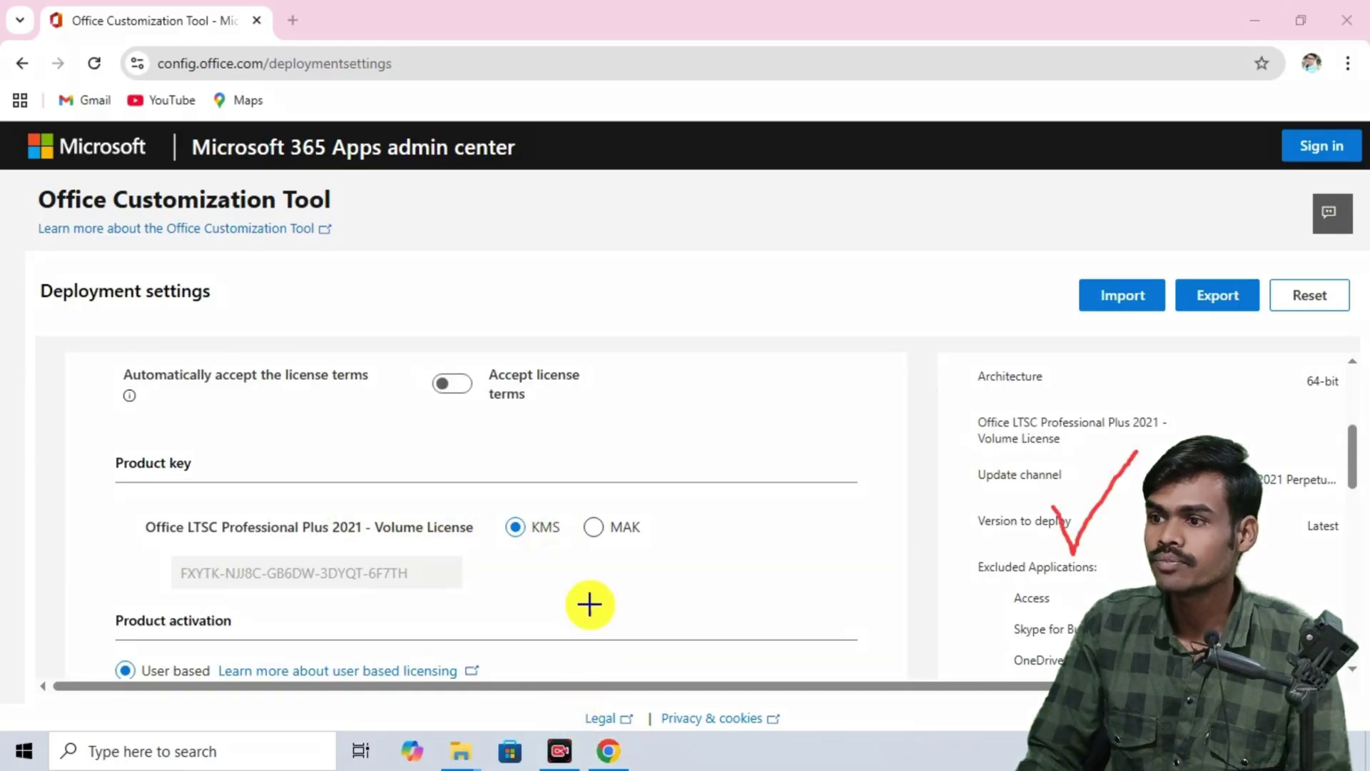
left_click(512, 529)
mouse_move(581, 487)
left_mouse_down()
mouse_move(587, 471)
mouse_move(677, 557)
mouse_move(724, 493)
left_mouse_up()
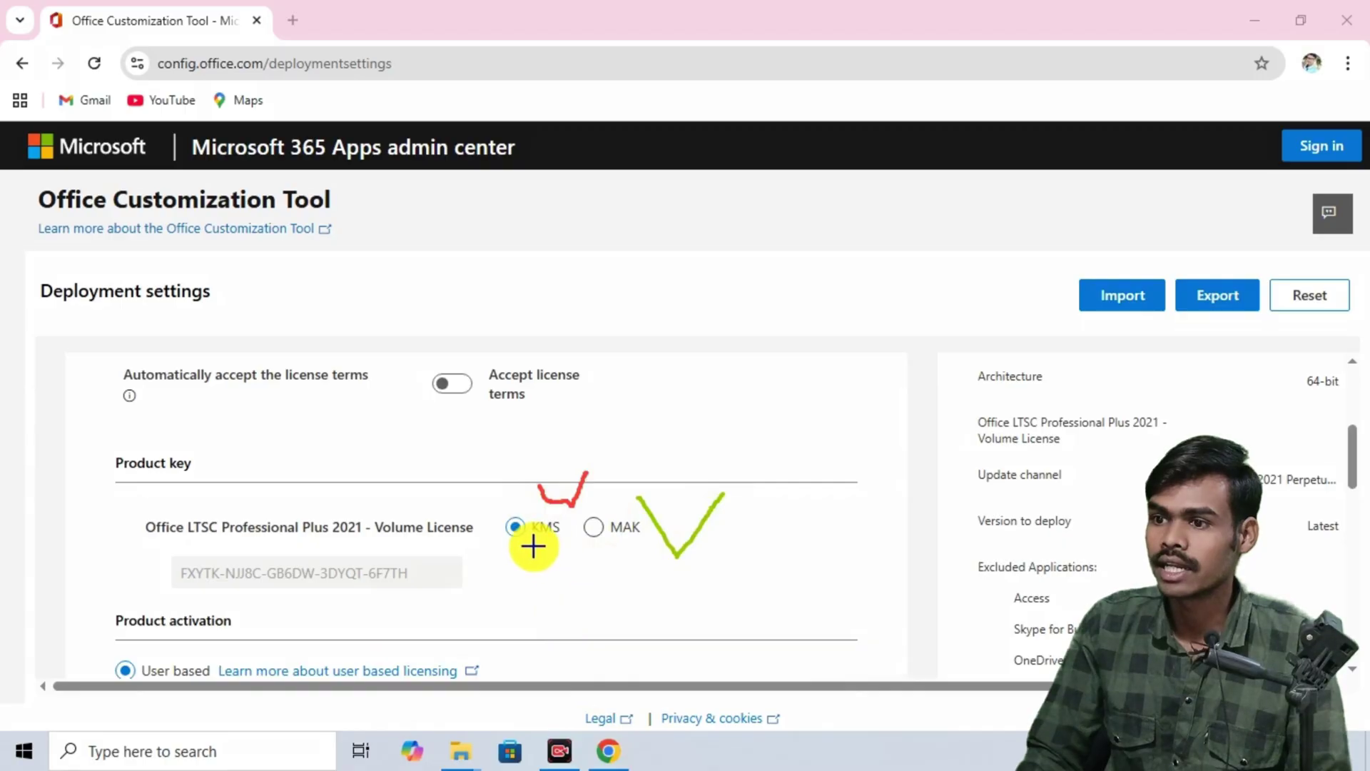
left_click_drag(514, 493, 615, 448)
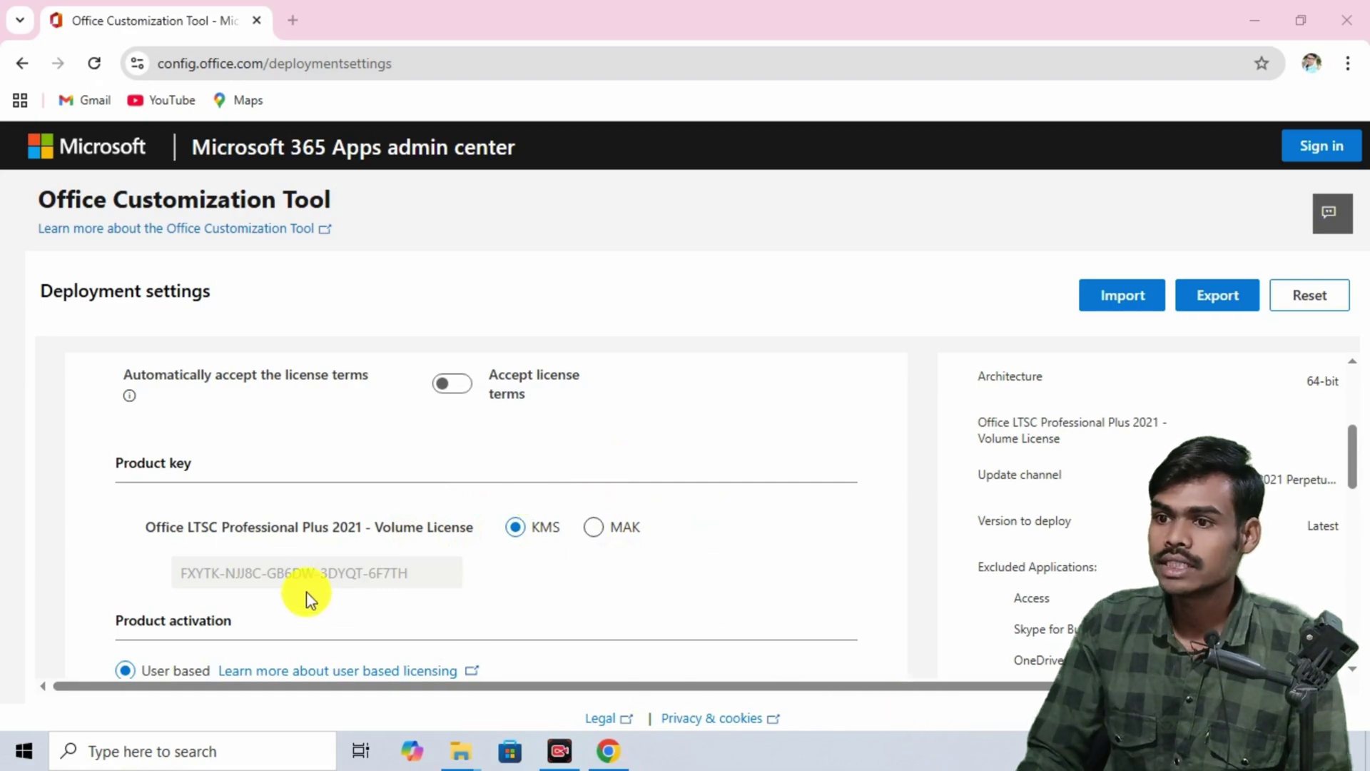
scroll(336, 610, "down", 1)
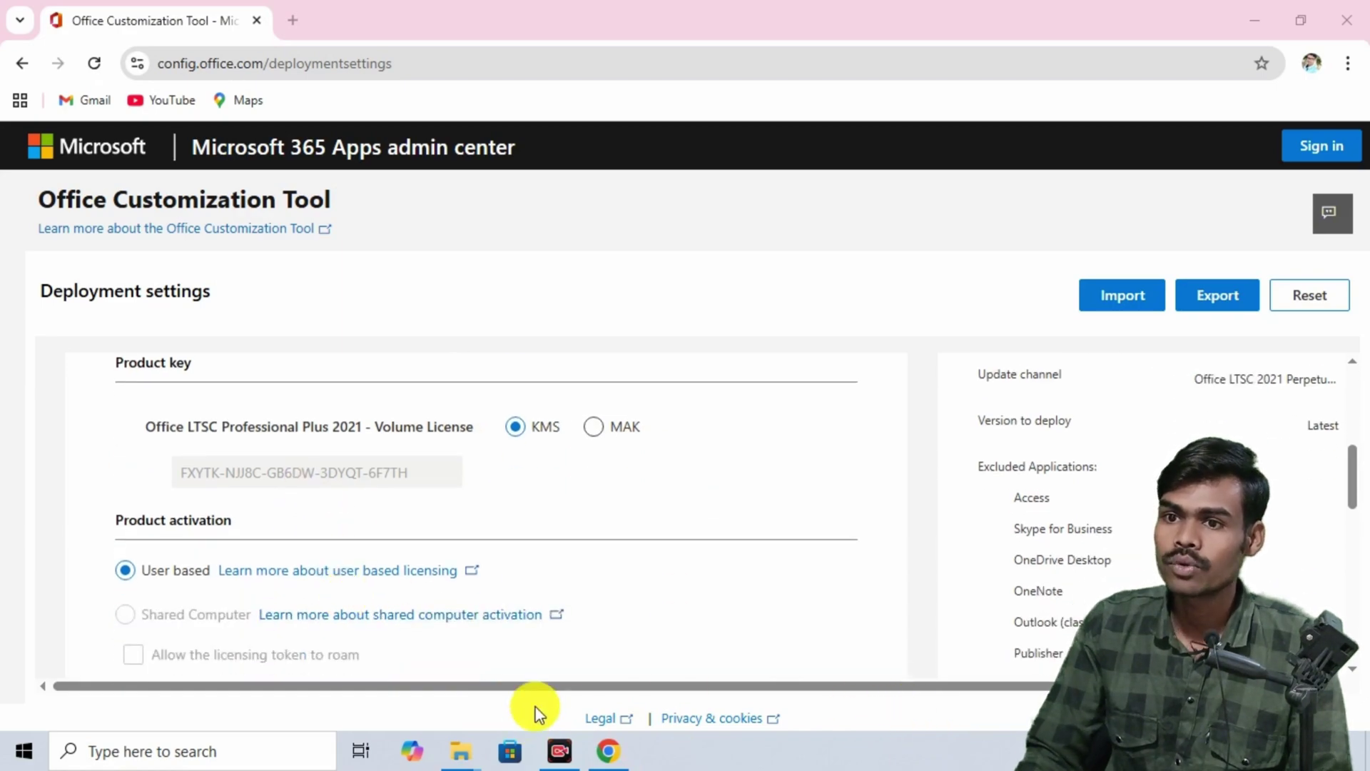
scroll(419, 580, "down", 3)
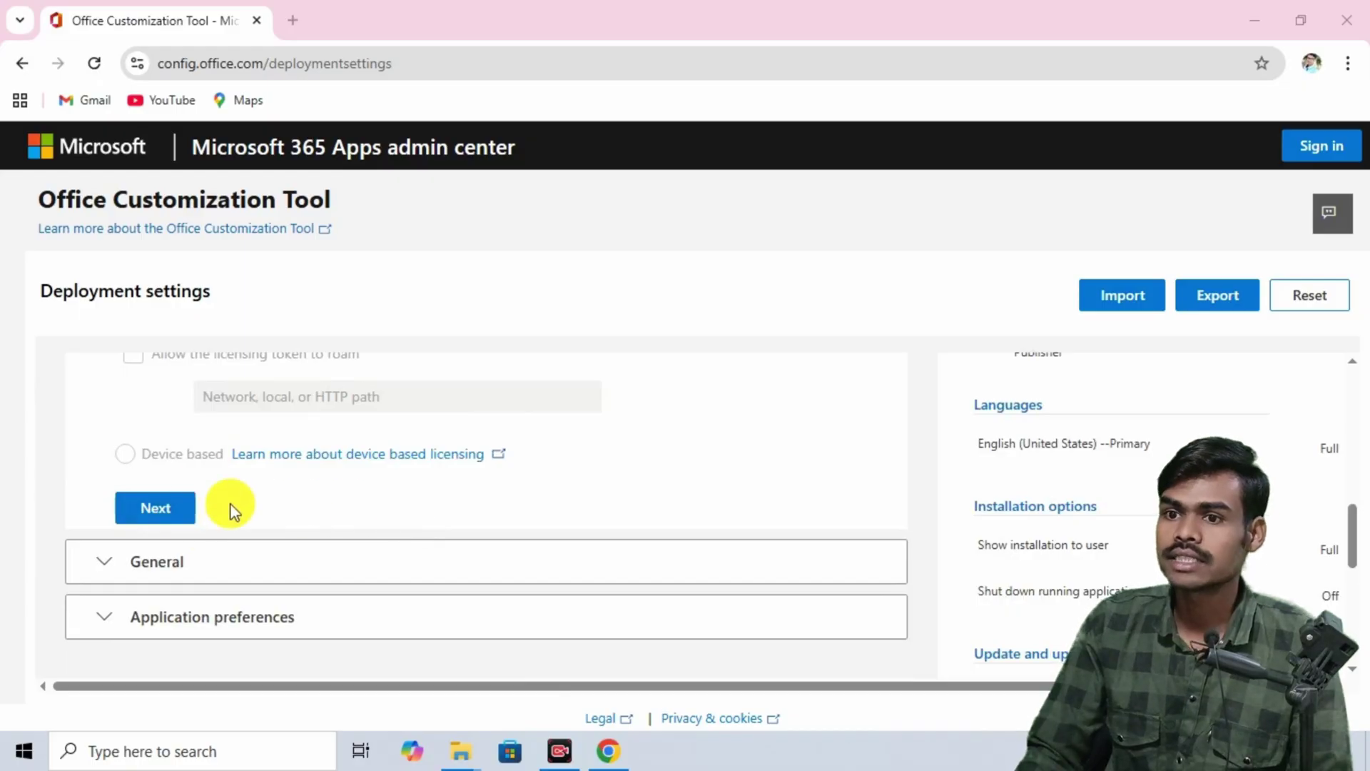
left_click(152, 510)
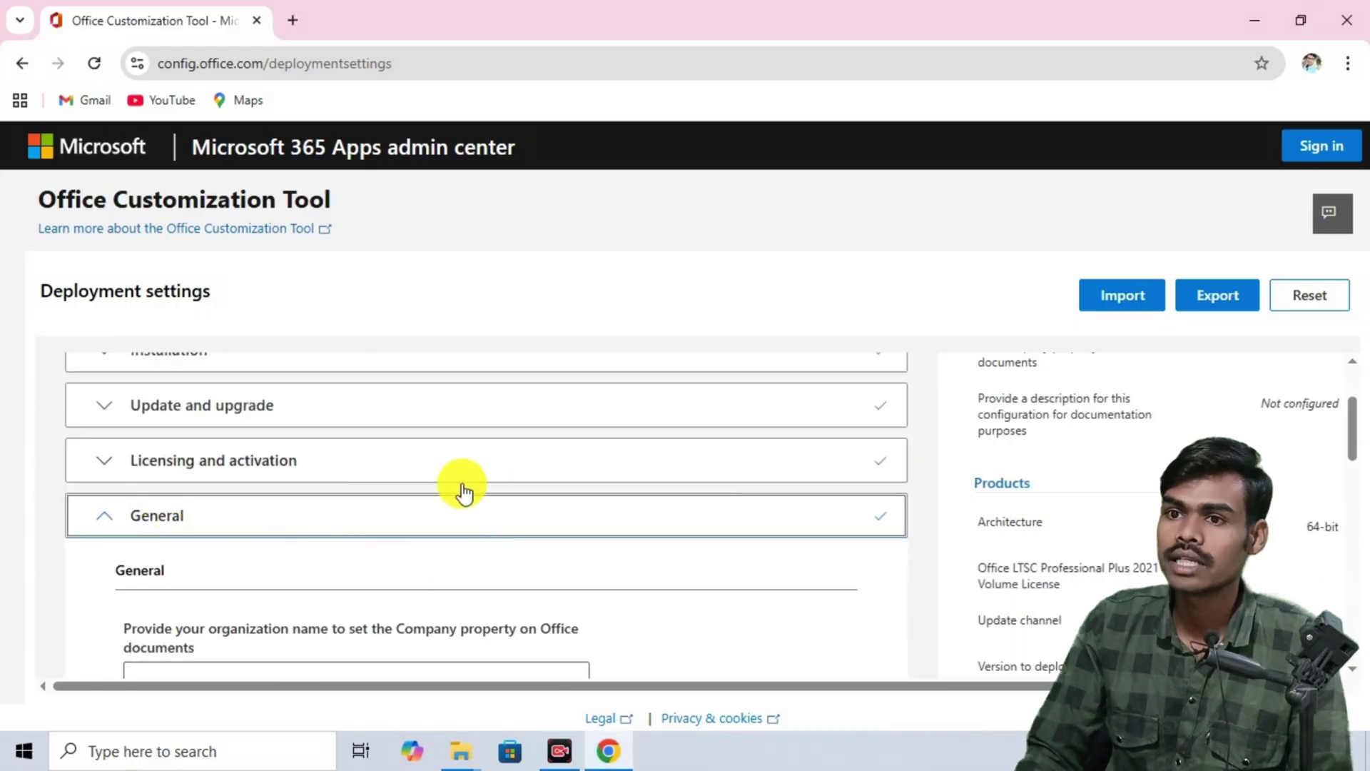
Leave organization name and description blank and browse the Application preferences settings list.
scroll(460, 485, "down", 3)
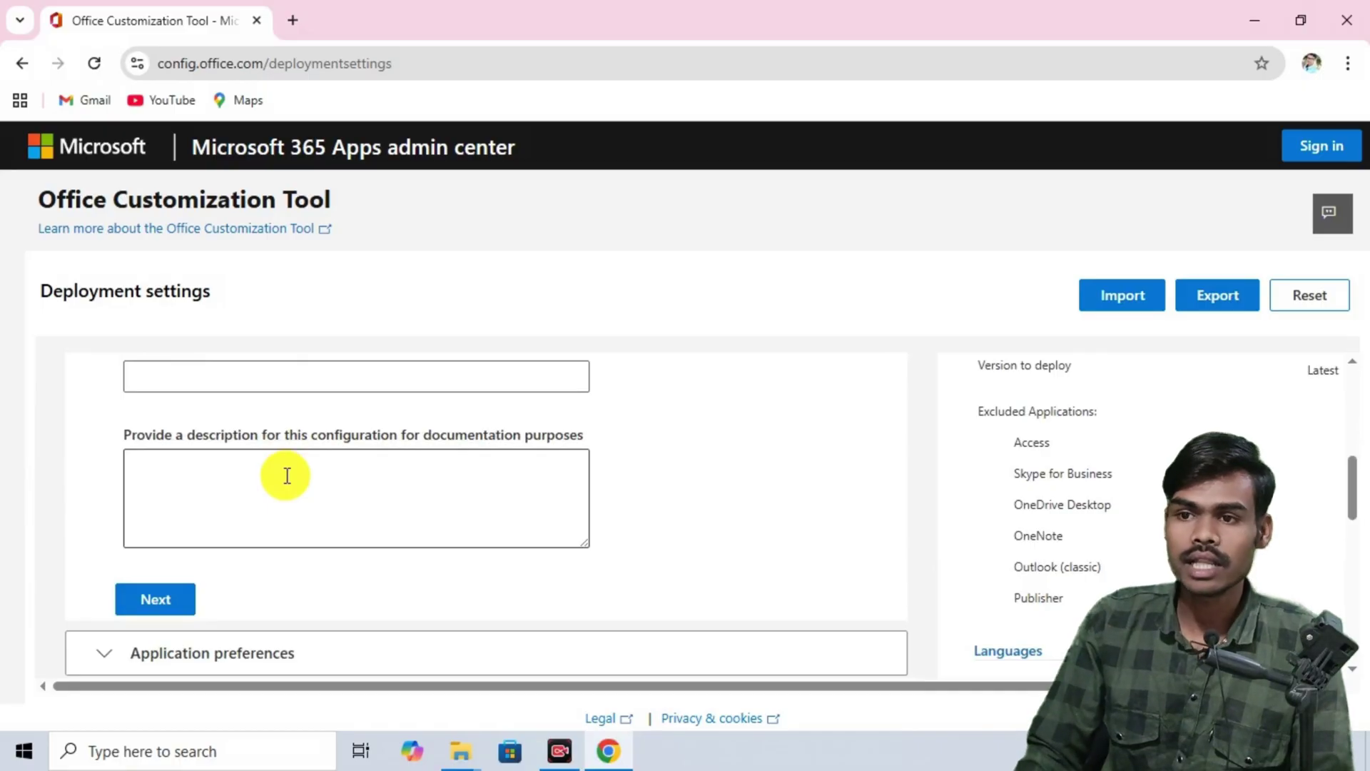
scroll(244, 493, "down", 1)
left_click(175, 503)
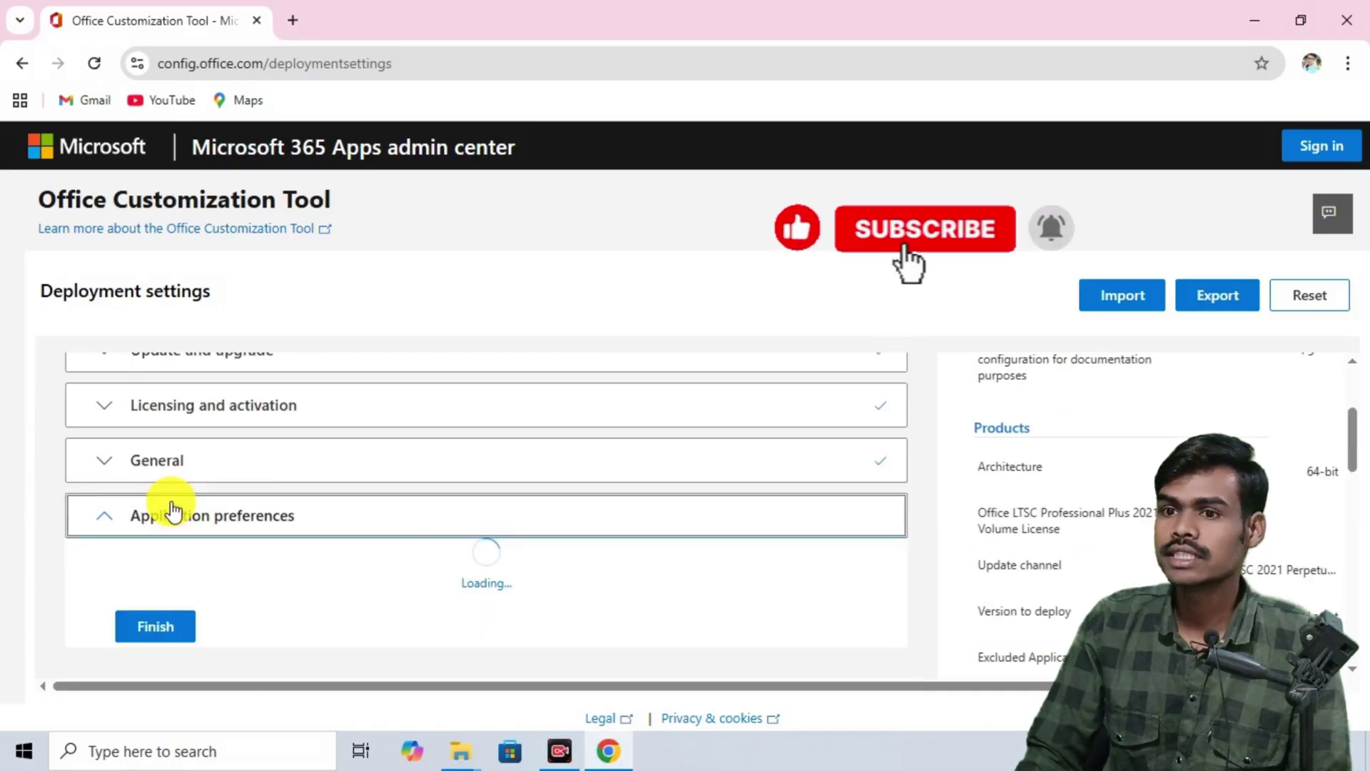
scroll(437, 461, "down", 3)
scroll(439, 463, "down", 3)
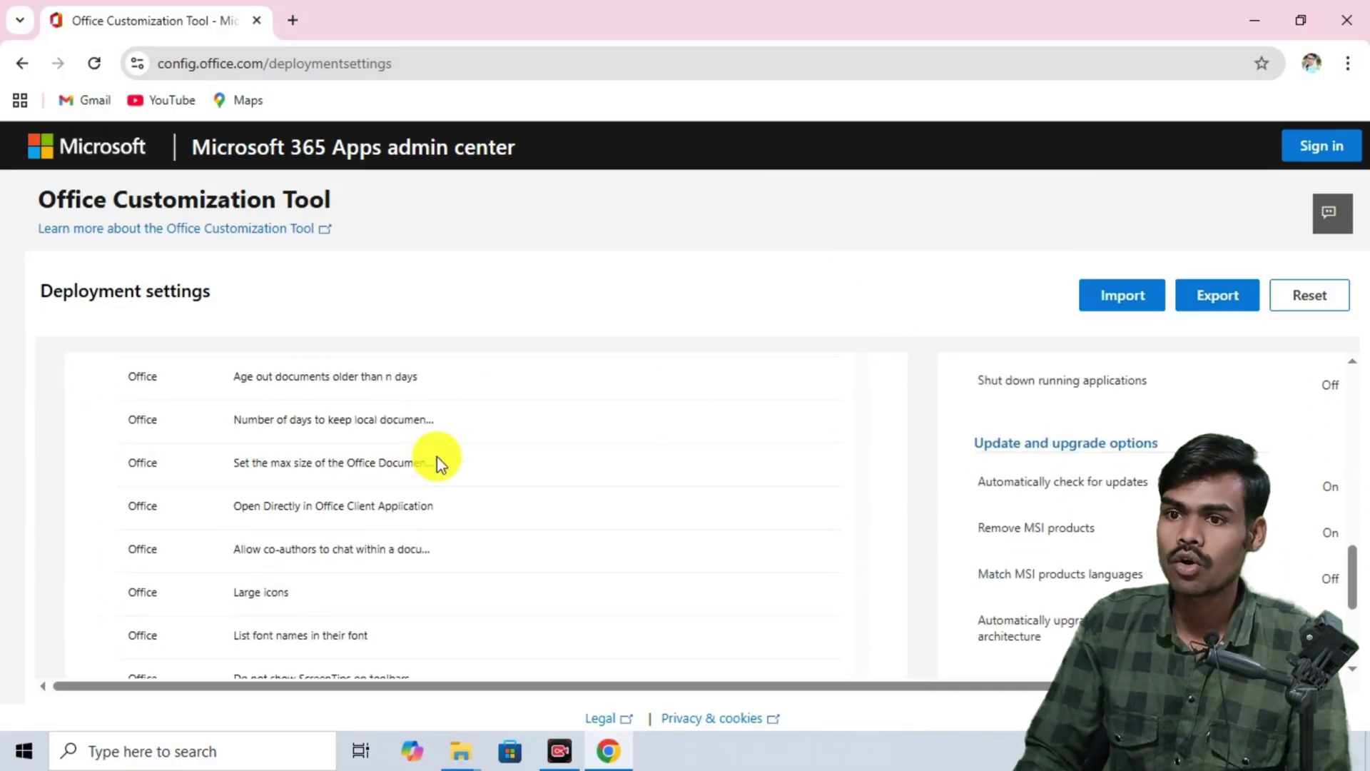
scroll(437, 462, "down", 3)
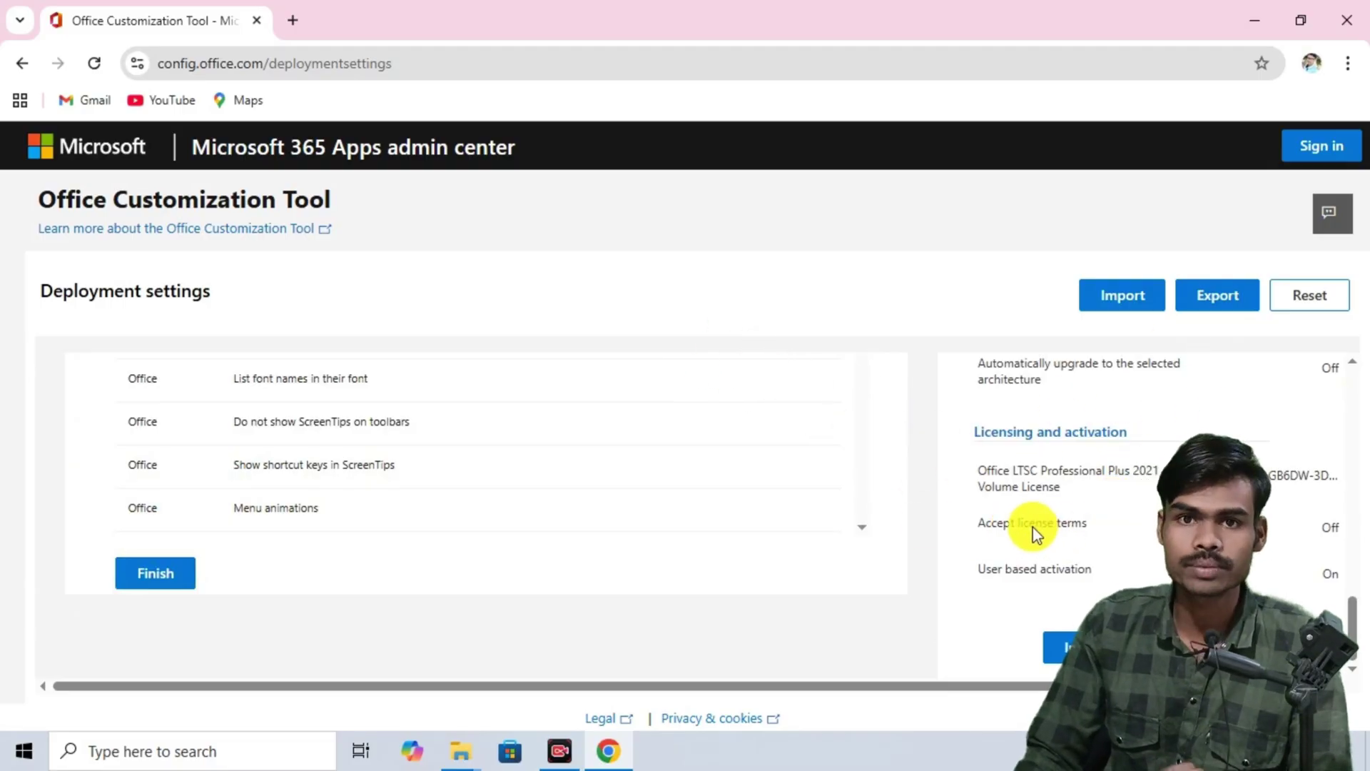
Finish the configuration with Default File Format set to Keep Current Settings.
left_click(177, 587)
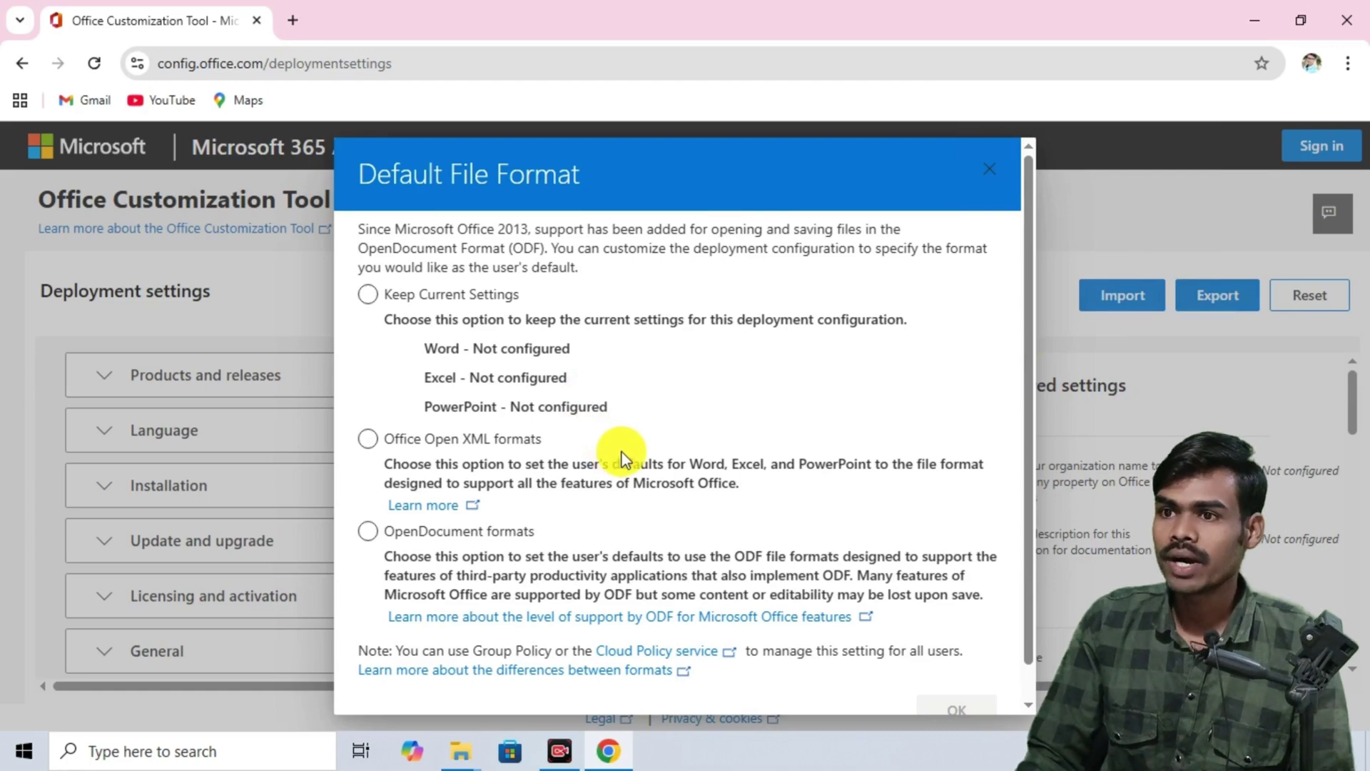
left_click(371, 298)
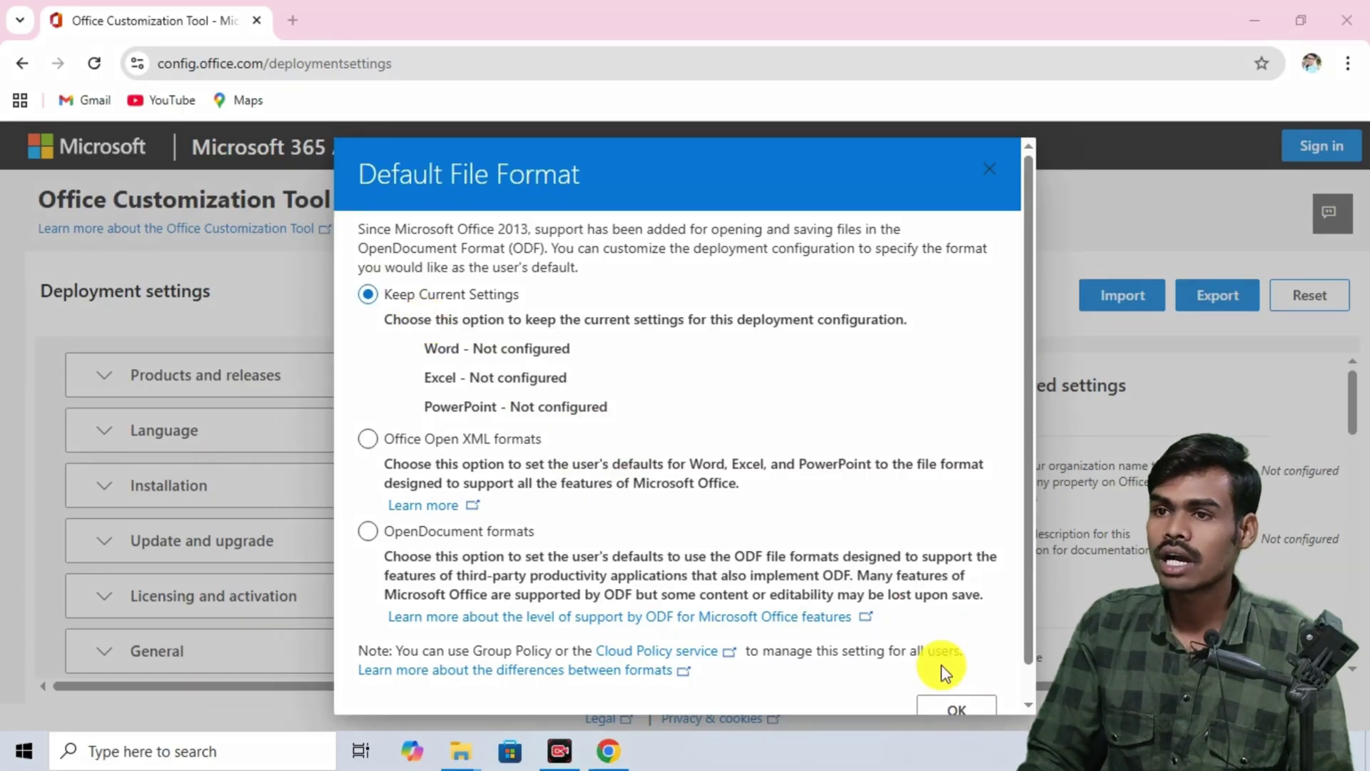
scroll(944, 670, "down", 1)
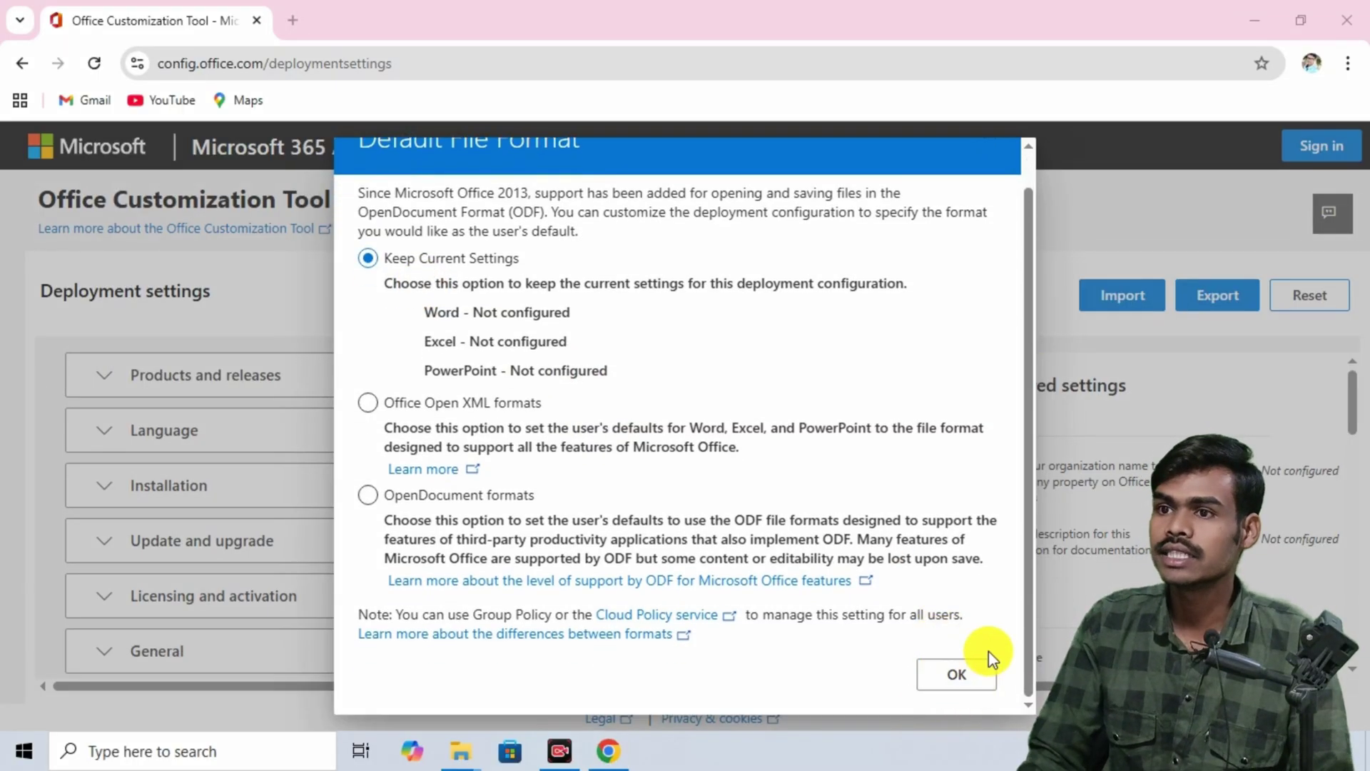
left_click(960, 674)
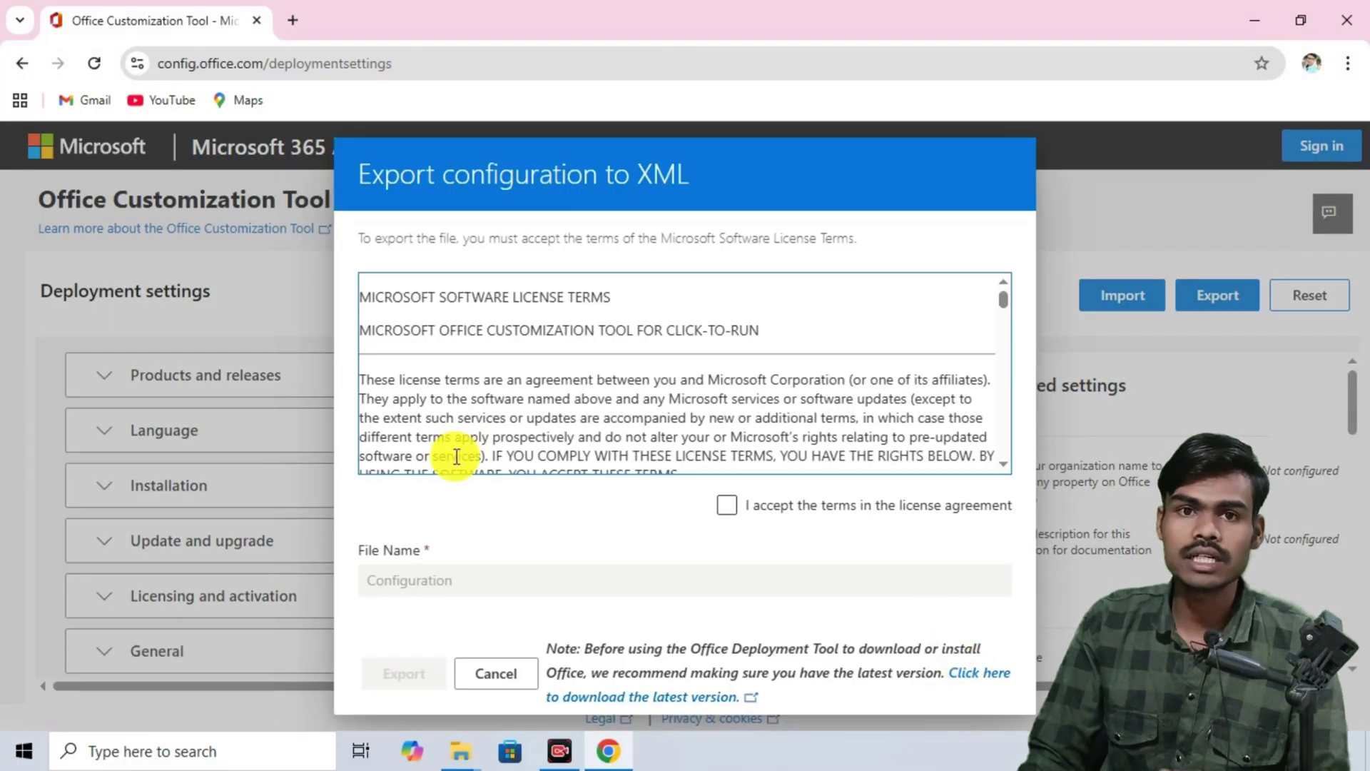
Accept the license terms and export the settings as 'Configuration', downloading Configuration.xml.
left_click(765, 515)
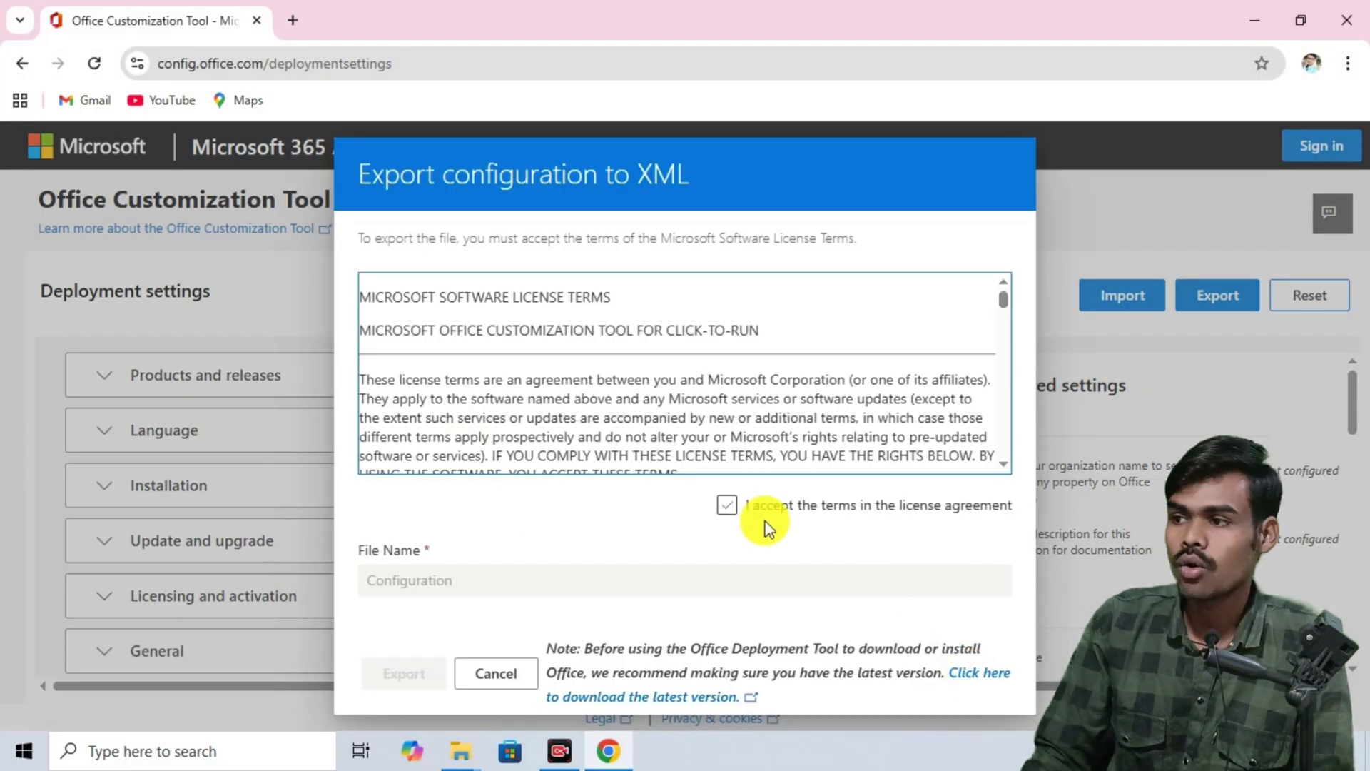
left_click(726, 507)
left_click(437, 581)
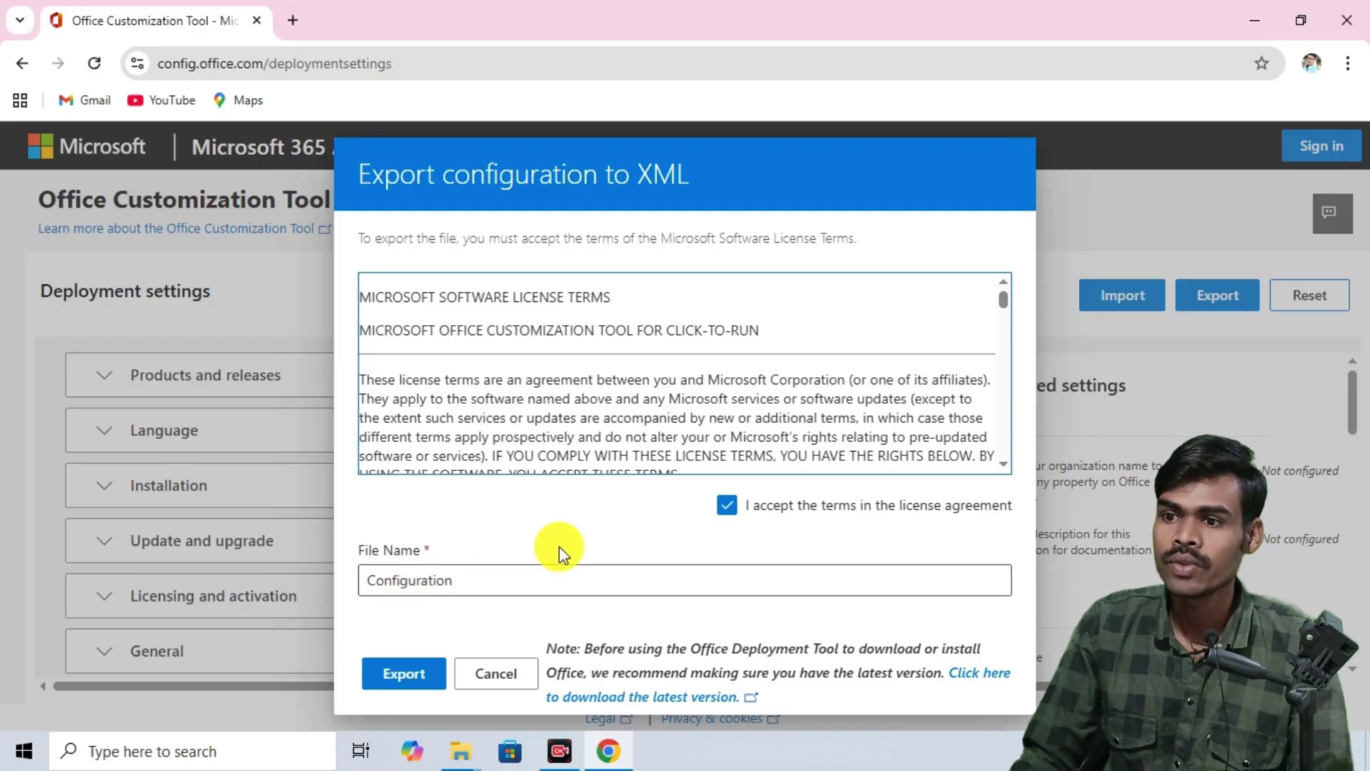
left_click(410, 678)
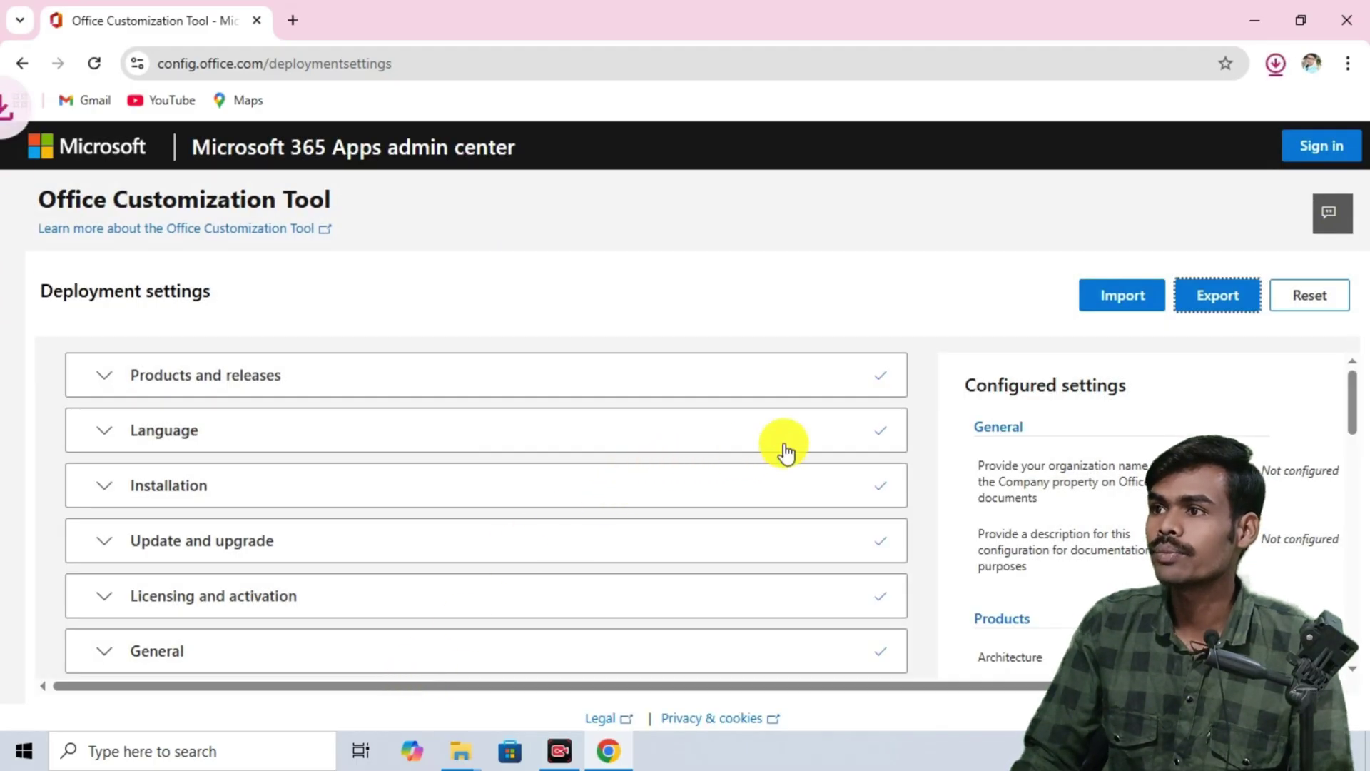
mouse_move(1083, 116)
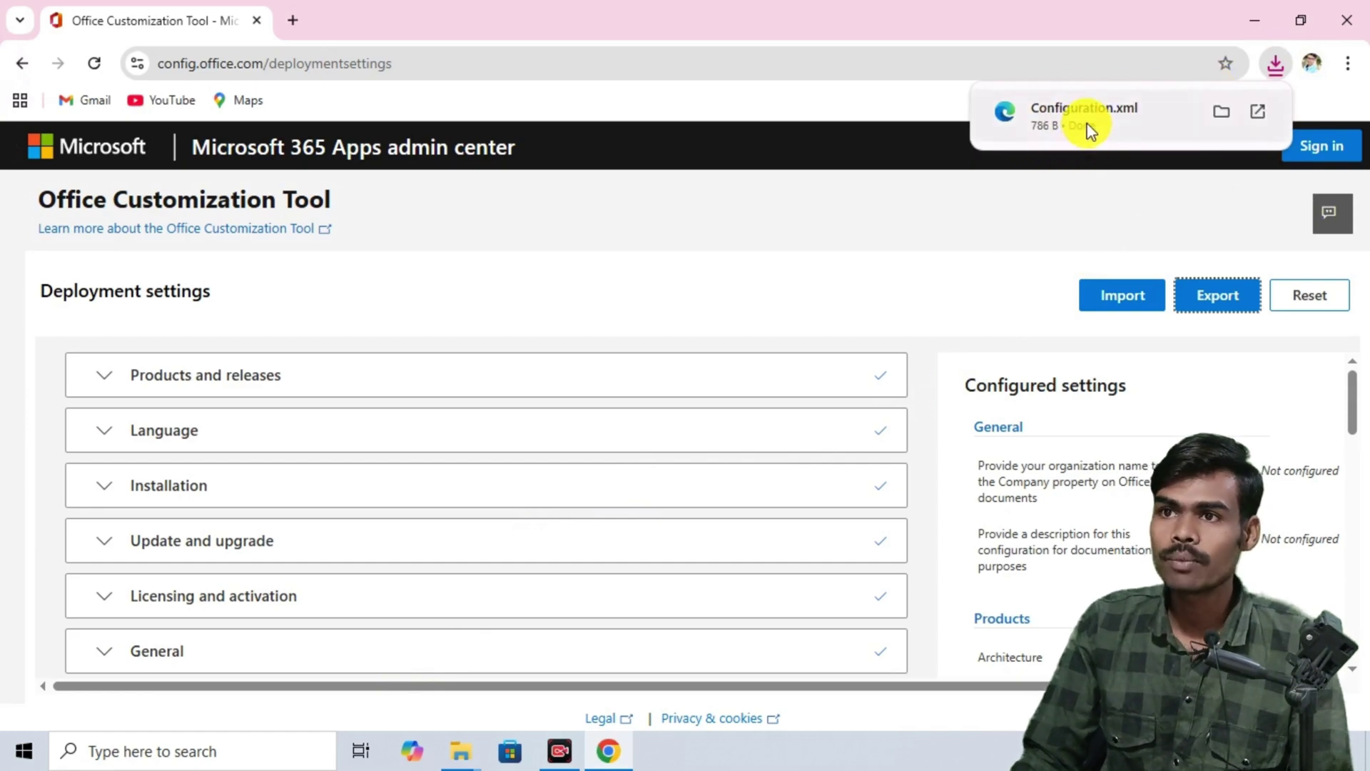
In a new tab under the other Google account, search 'office deployment tool' and open Microsoft's download page.
left_click(291, 21)
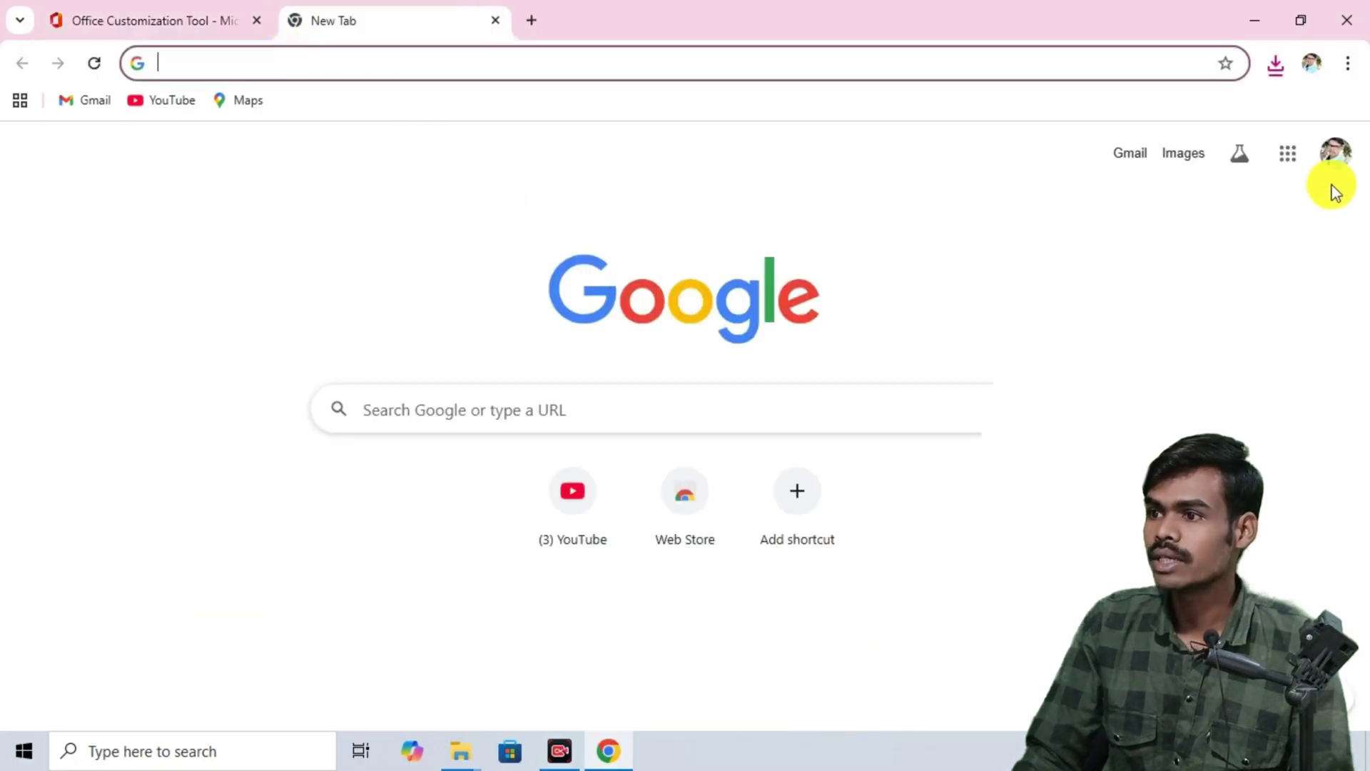
left_click(1333, 158)
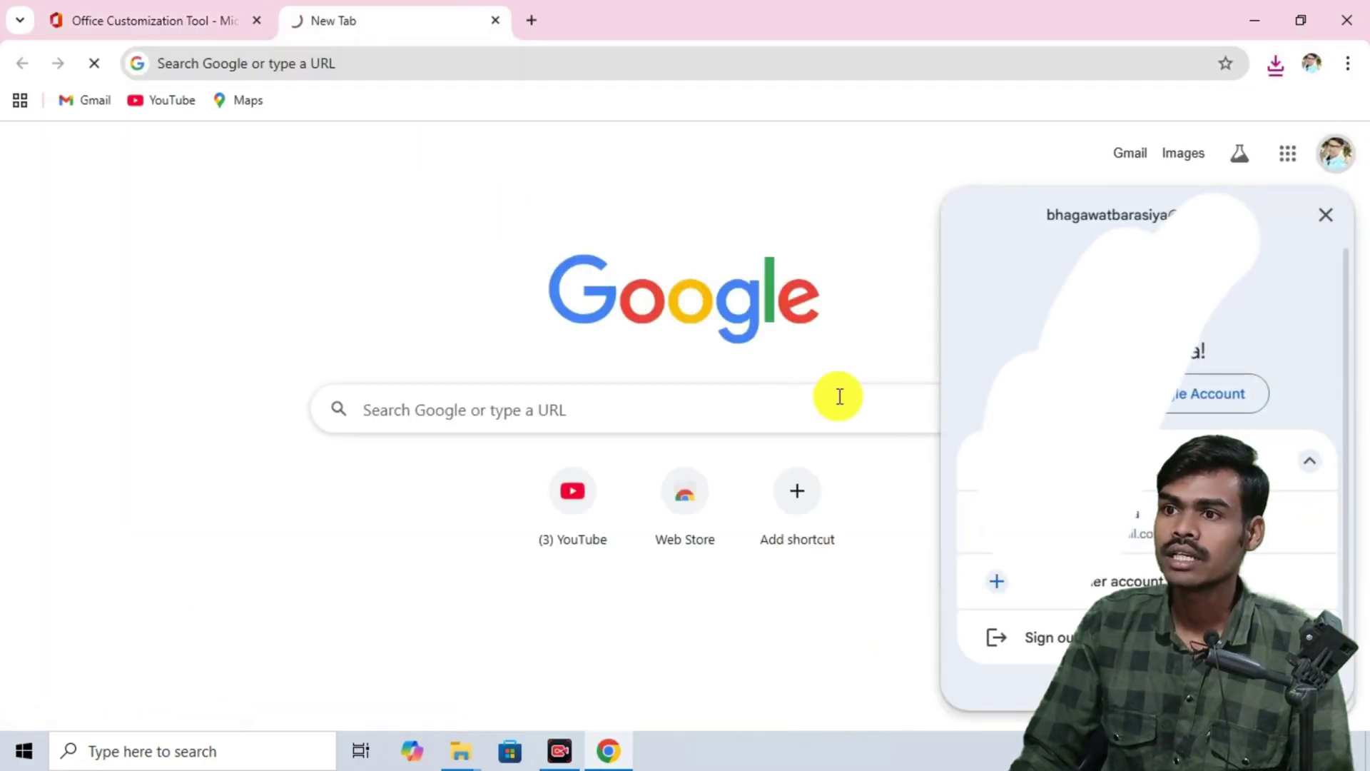
left_click(461, 334)
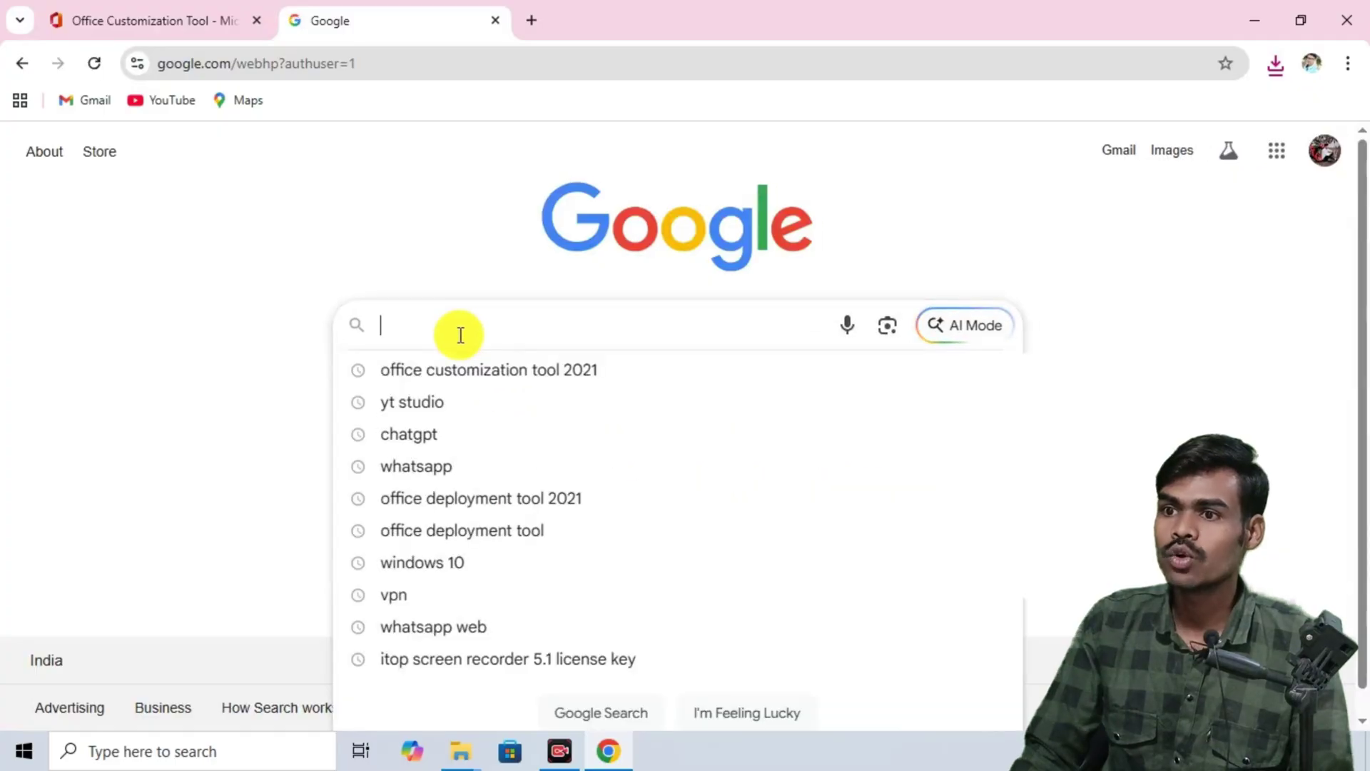
mouse_move(481, 499)
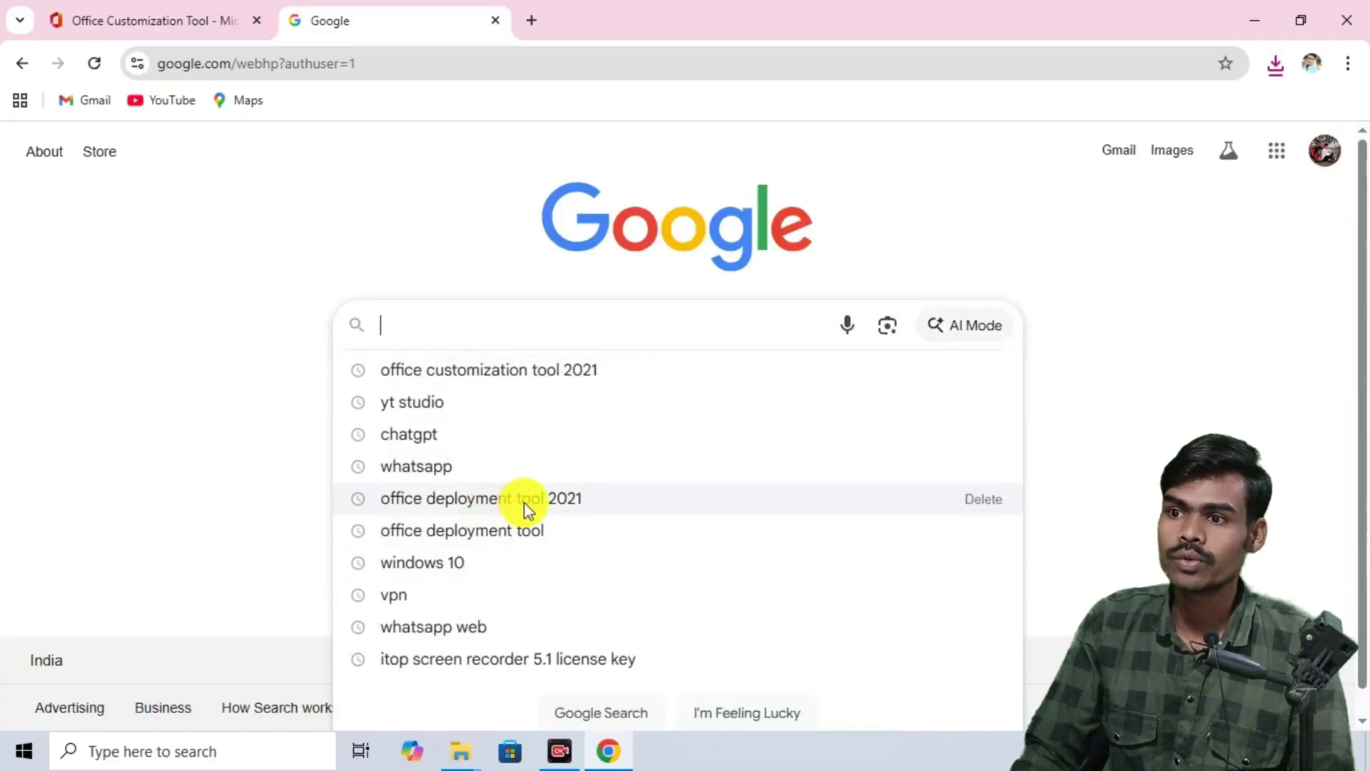
left_click(504, 533)
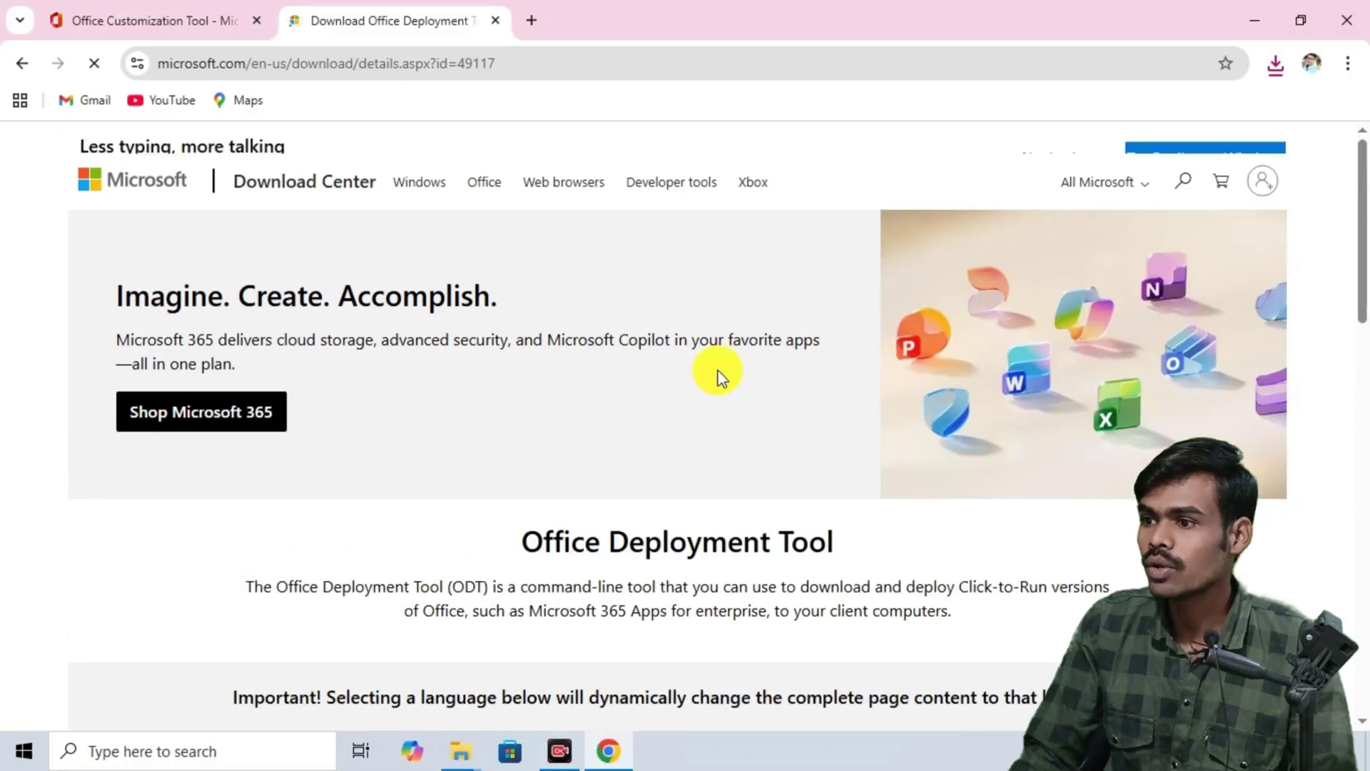
Download officedeploymenttool_19029-20278.exe, confirm it in Chrome's downloads, then minimize Chrome.
scroll(718, 375, "down", 5)
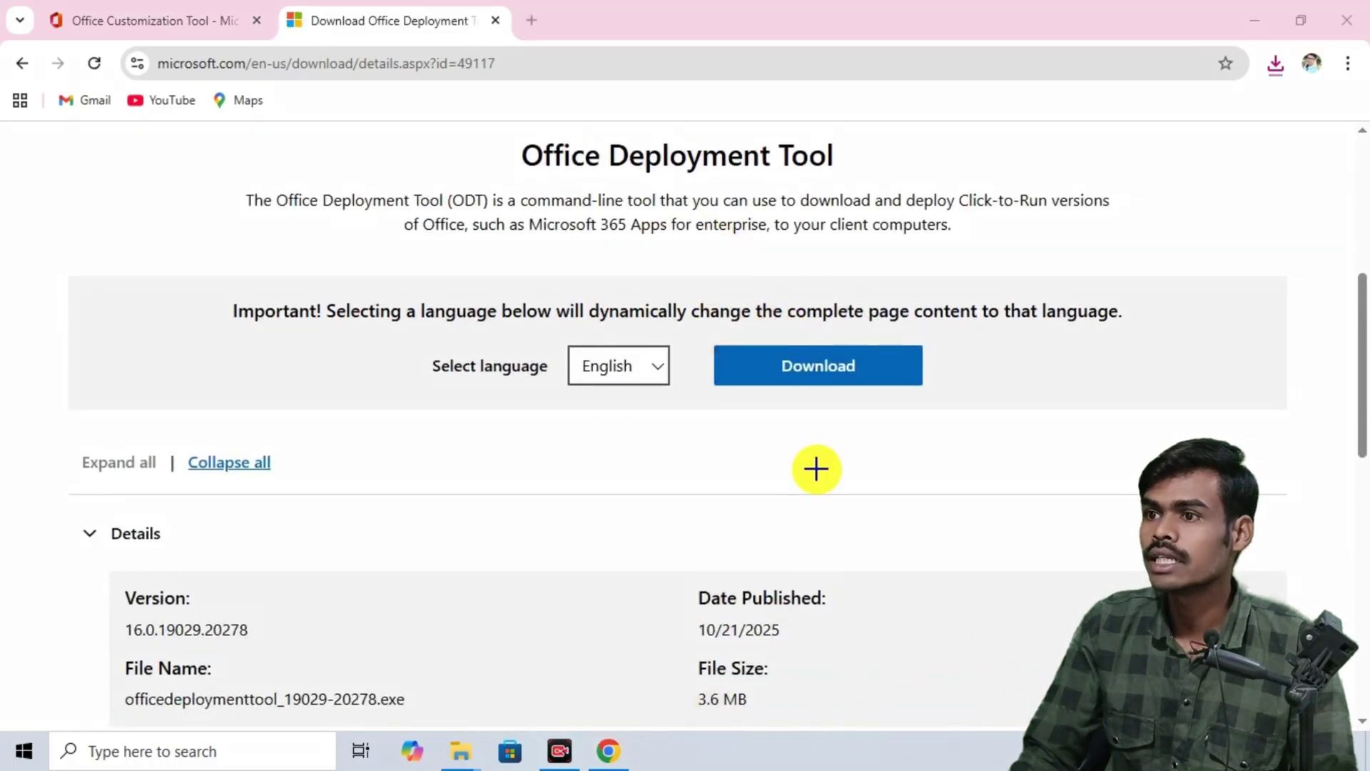
mouse_move(702, 329)
left_mouse_down()
mouse_move(953, 416)
mouse_move(949, 427)
left_mouse_up()
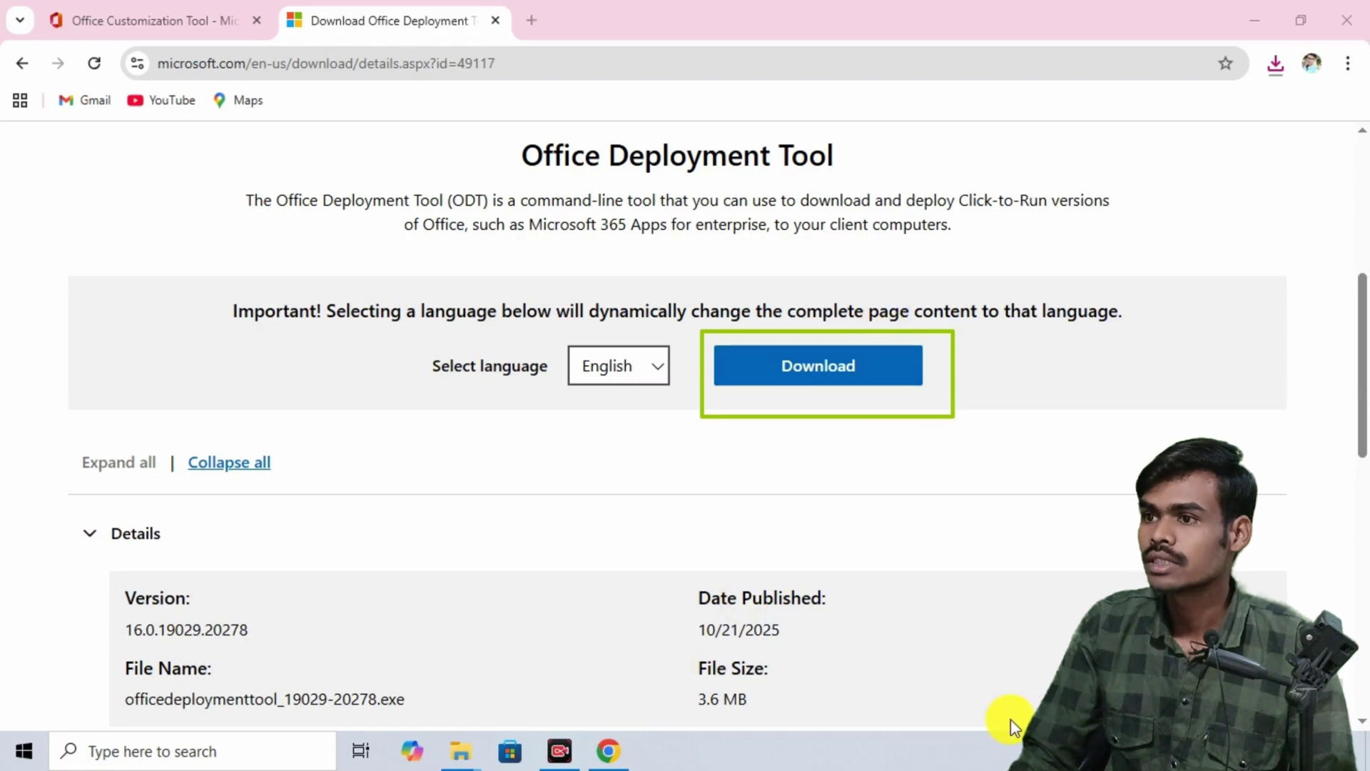
left_click(814, 366)
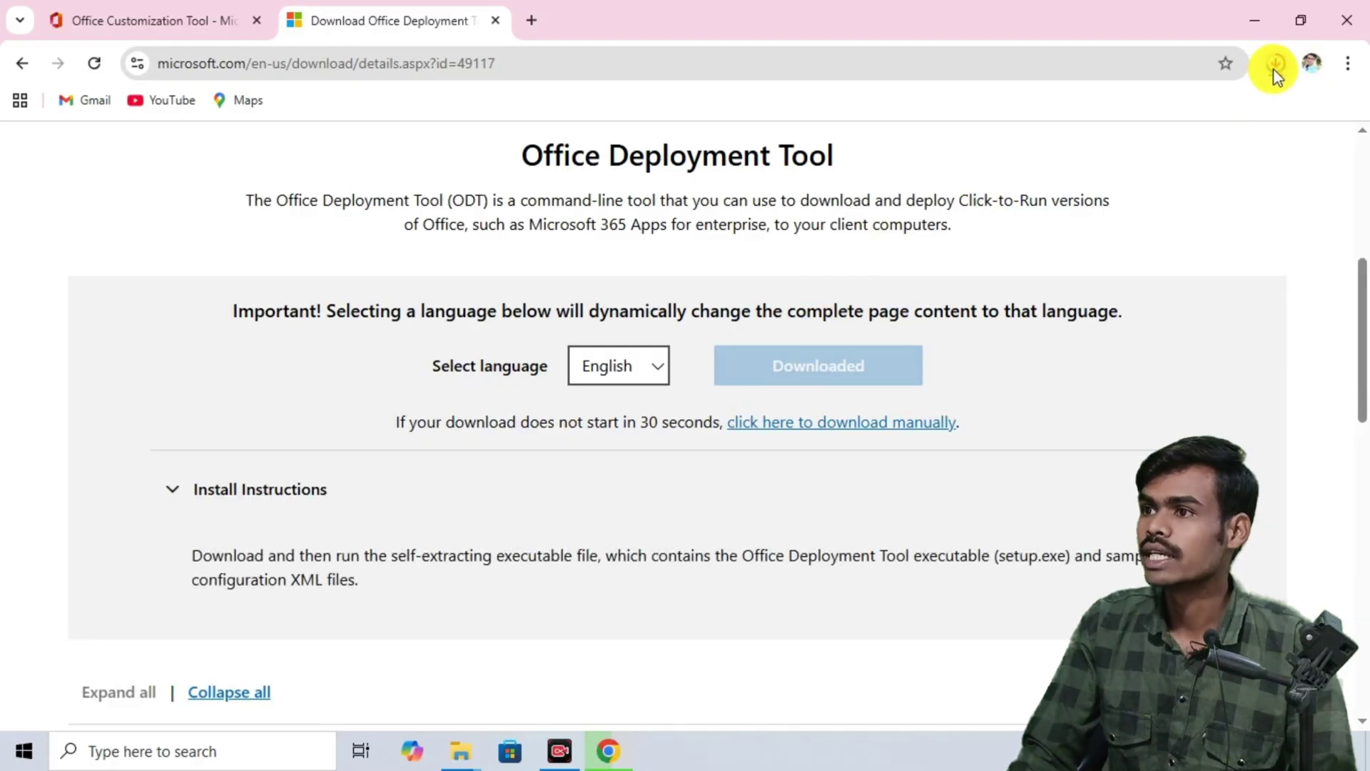
left_click(1275, 66)
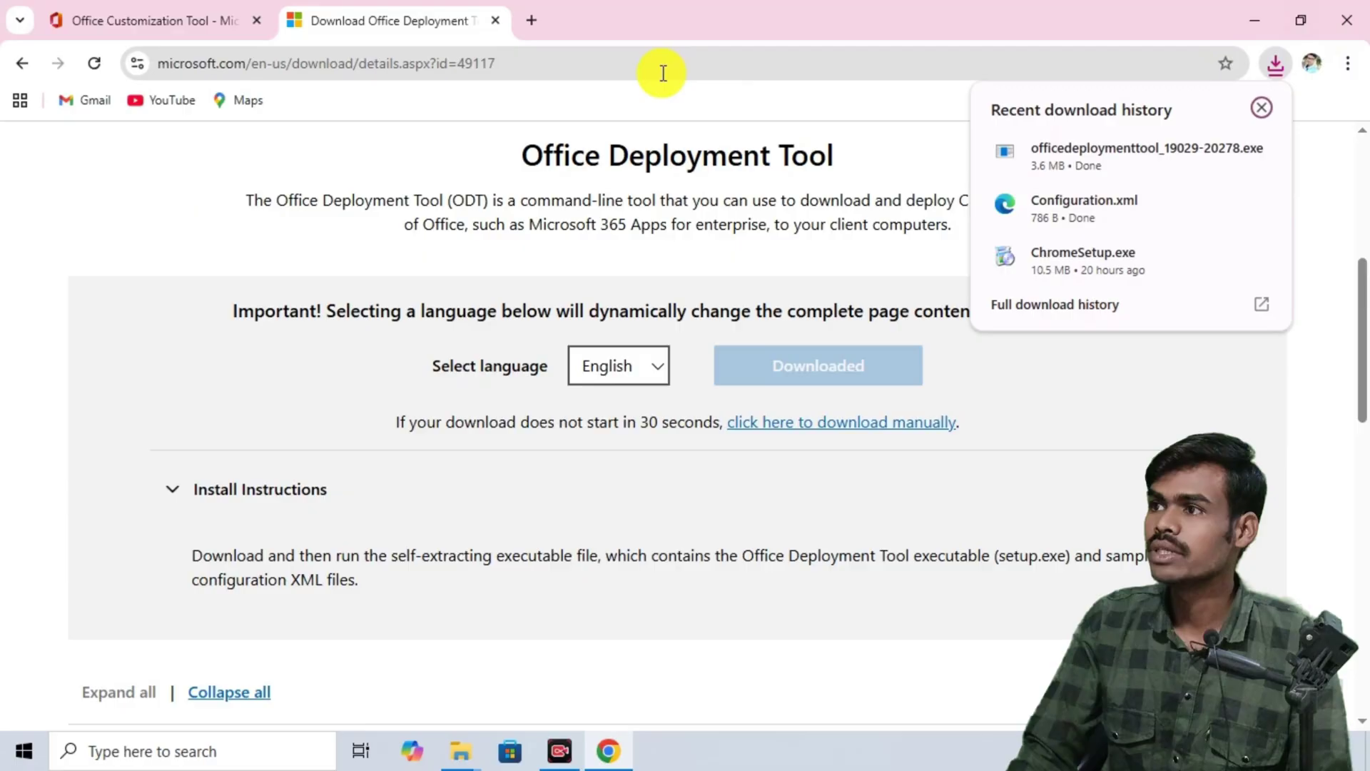
left_click(1246, 26)
left_click(1248, 25)
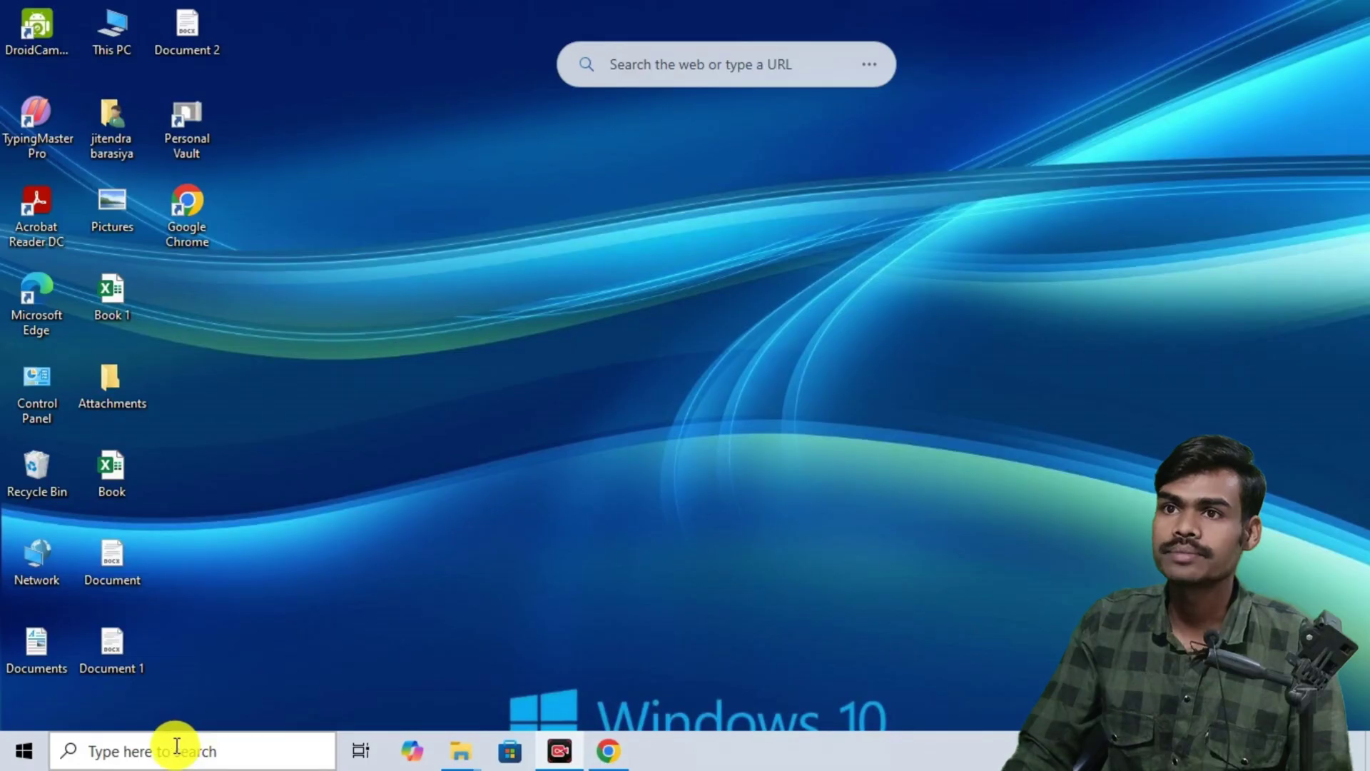
Cut today's two downloads, the Office Deployment Tool and Configuration file, and go to Local Disk (C:).
double_click(132, 42)
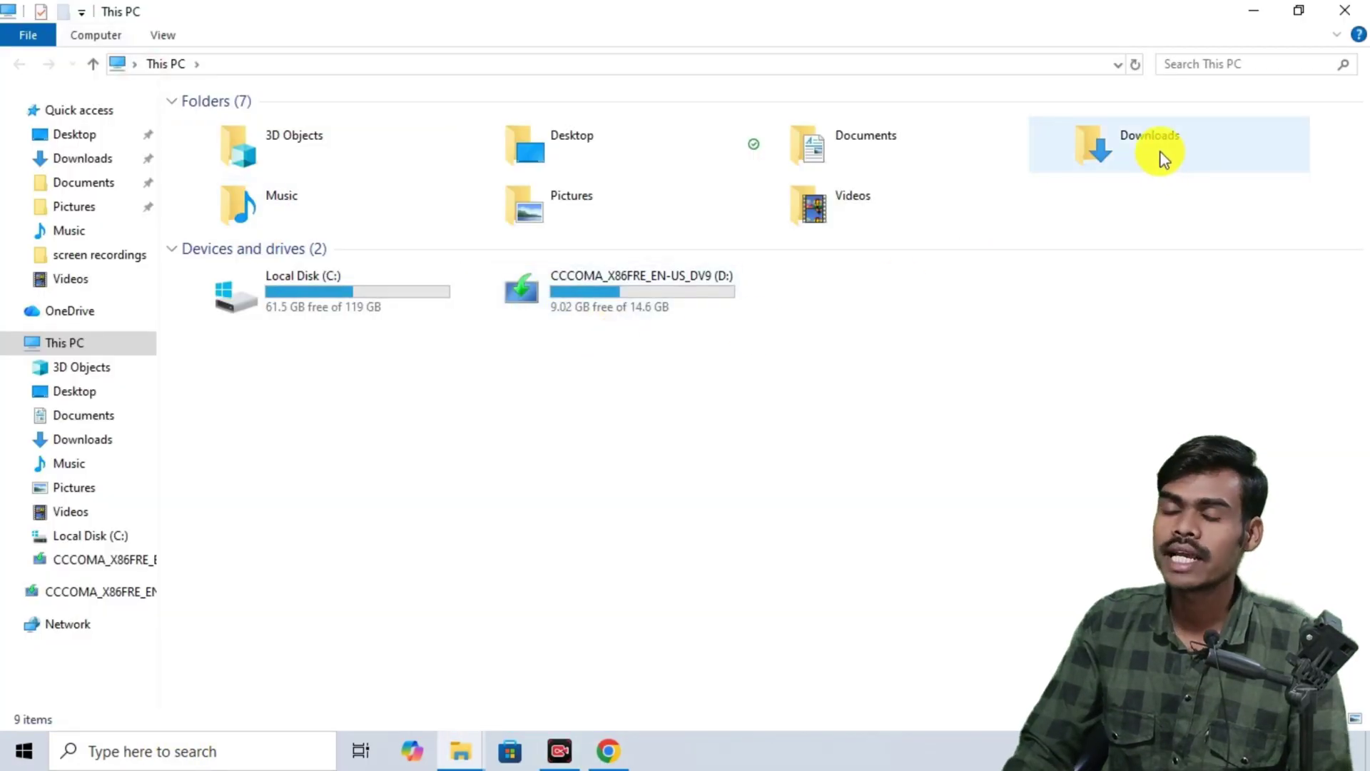
double_click(1160, 154)
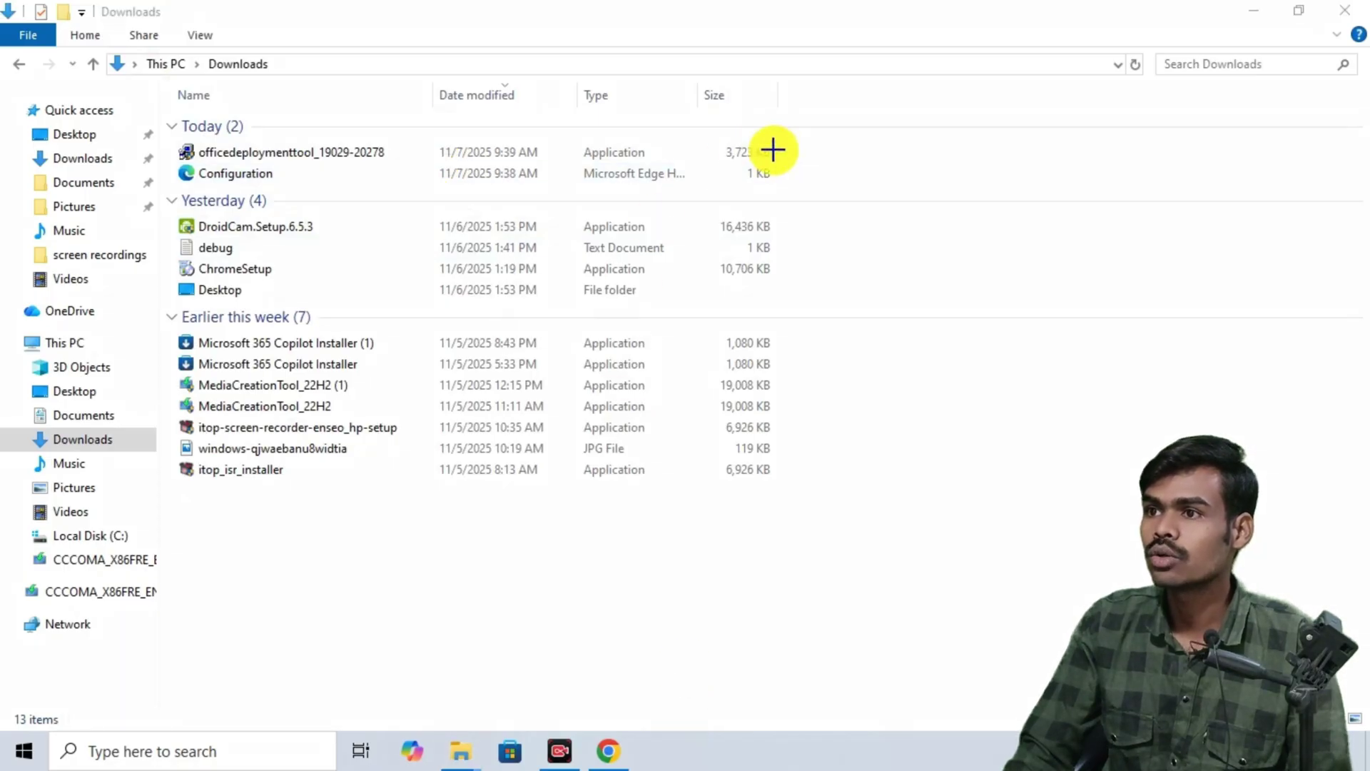
mouse_move(785, 135)
left_mouse_down()
mouse_move(833, 160)
mouse_move(844, 141)
left_mouse_up()
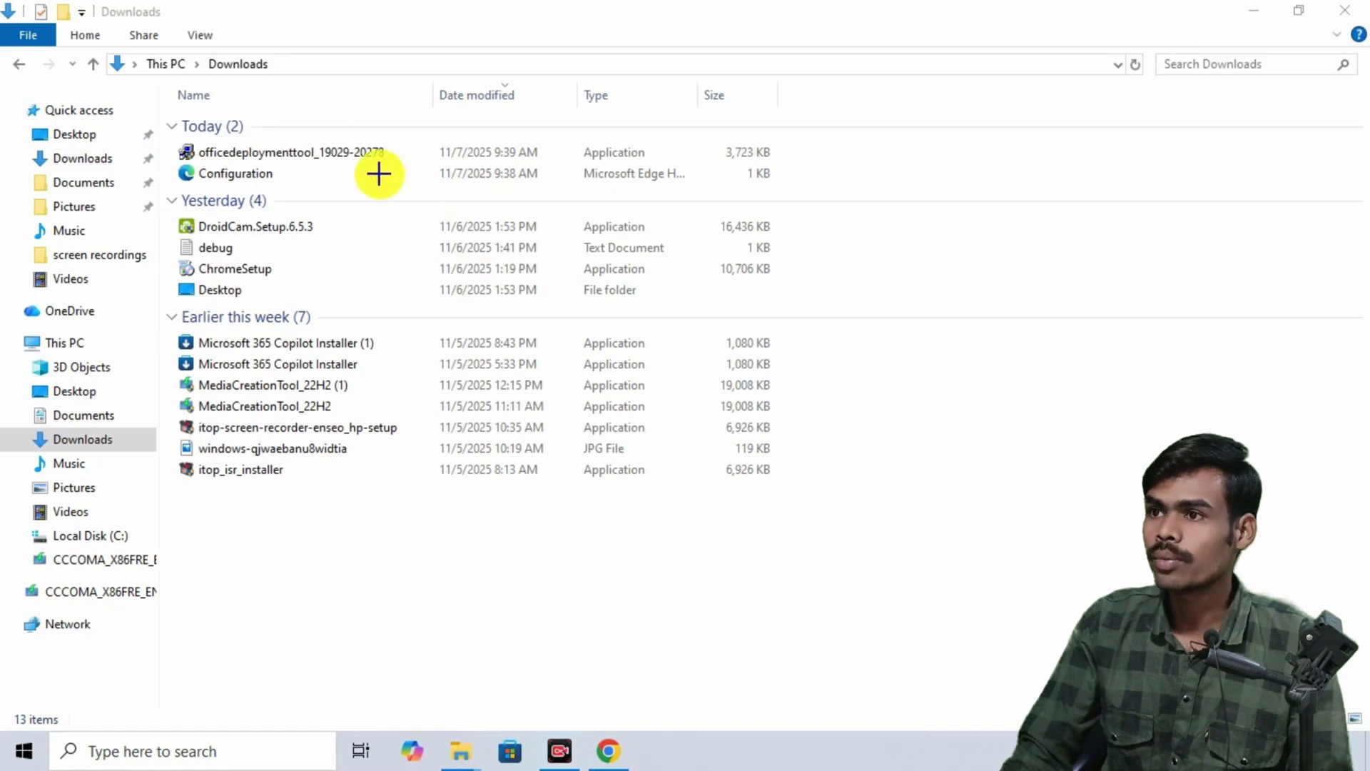
left_click_drag(810, 162, 704, 172)
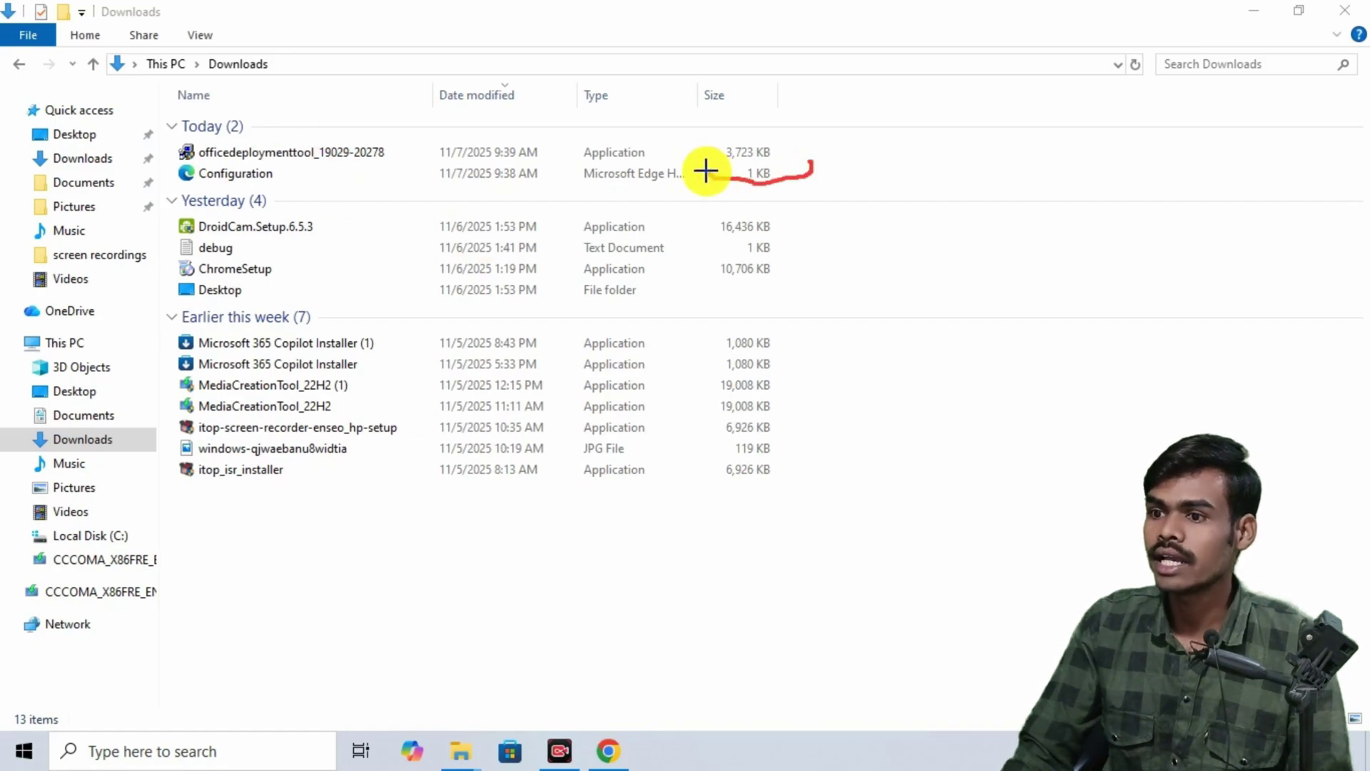
left_click(404, 125)
right_click(412, 153)
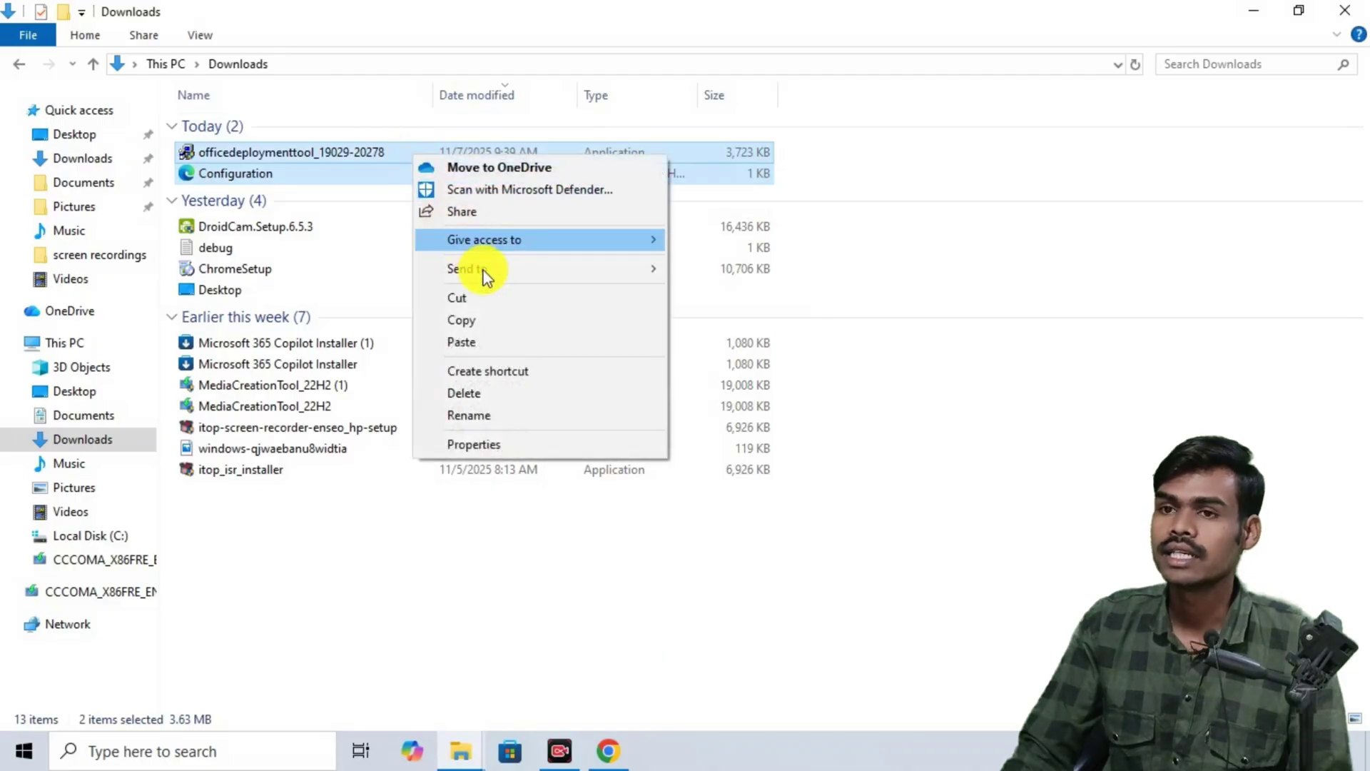
left_click(477, 300)
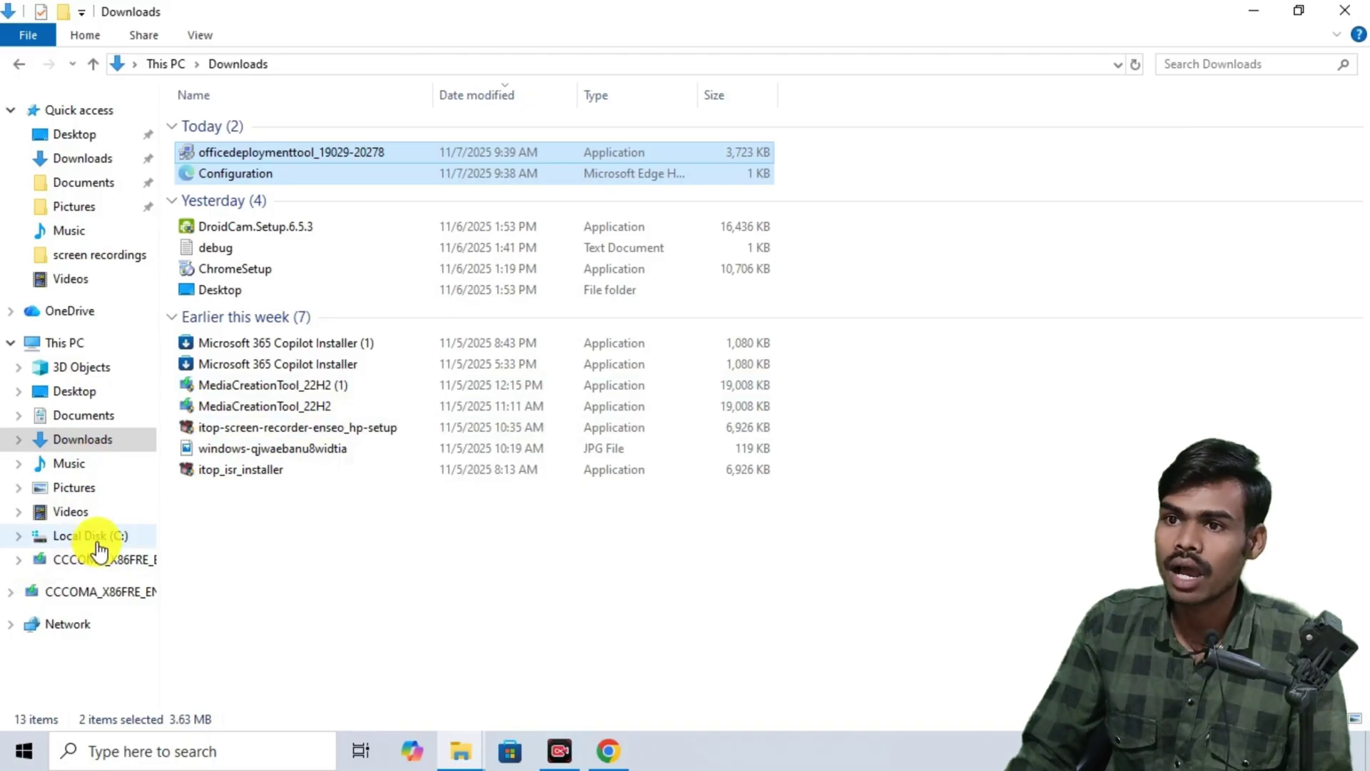
left_click(94, 541)
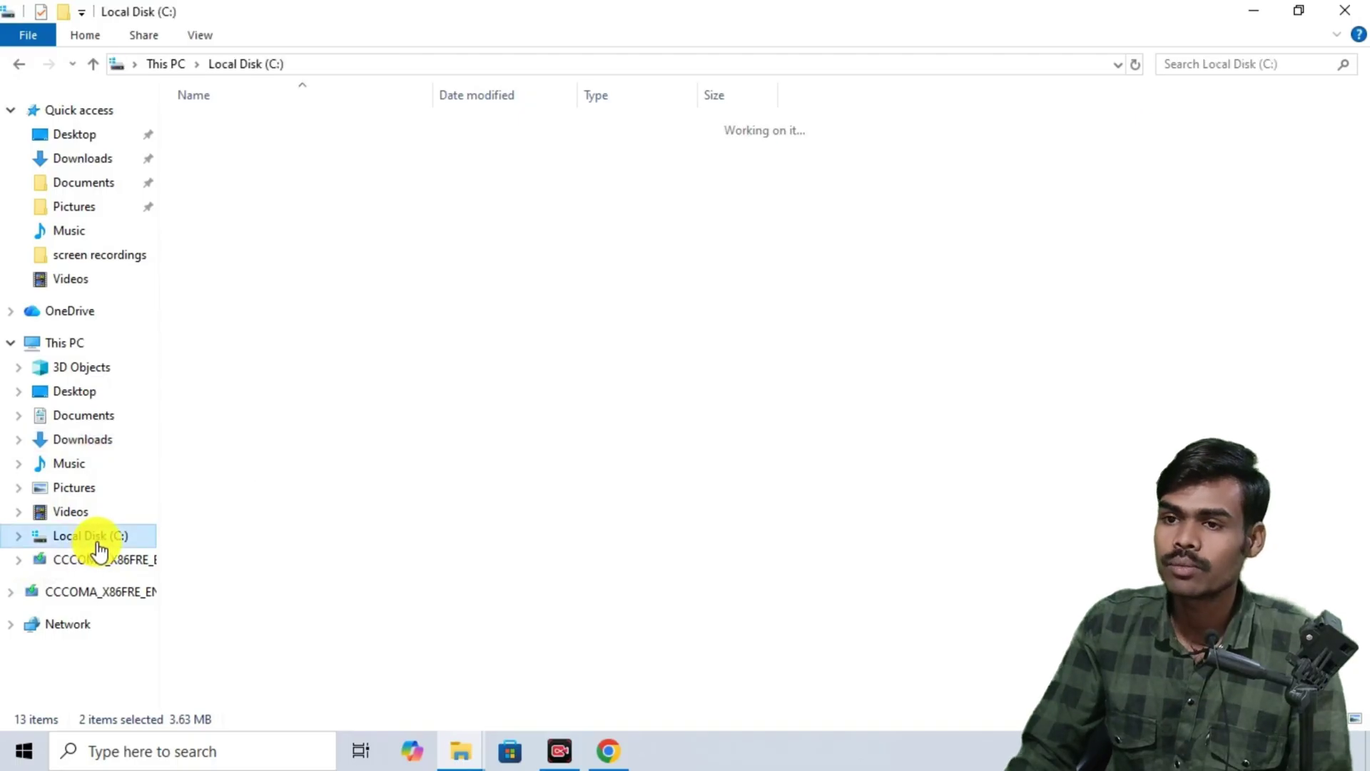
Create a new folder on C:, name it 'office 2021', and decline merging with the existing one.
right_click(223, 446)
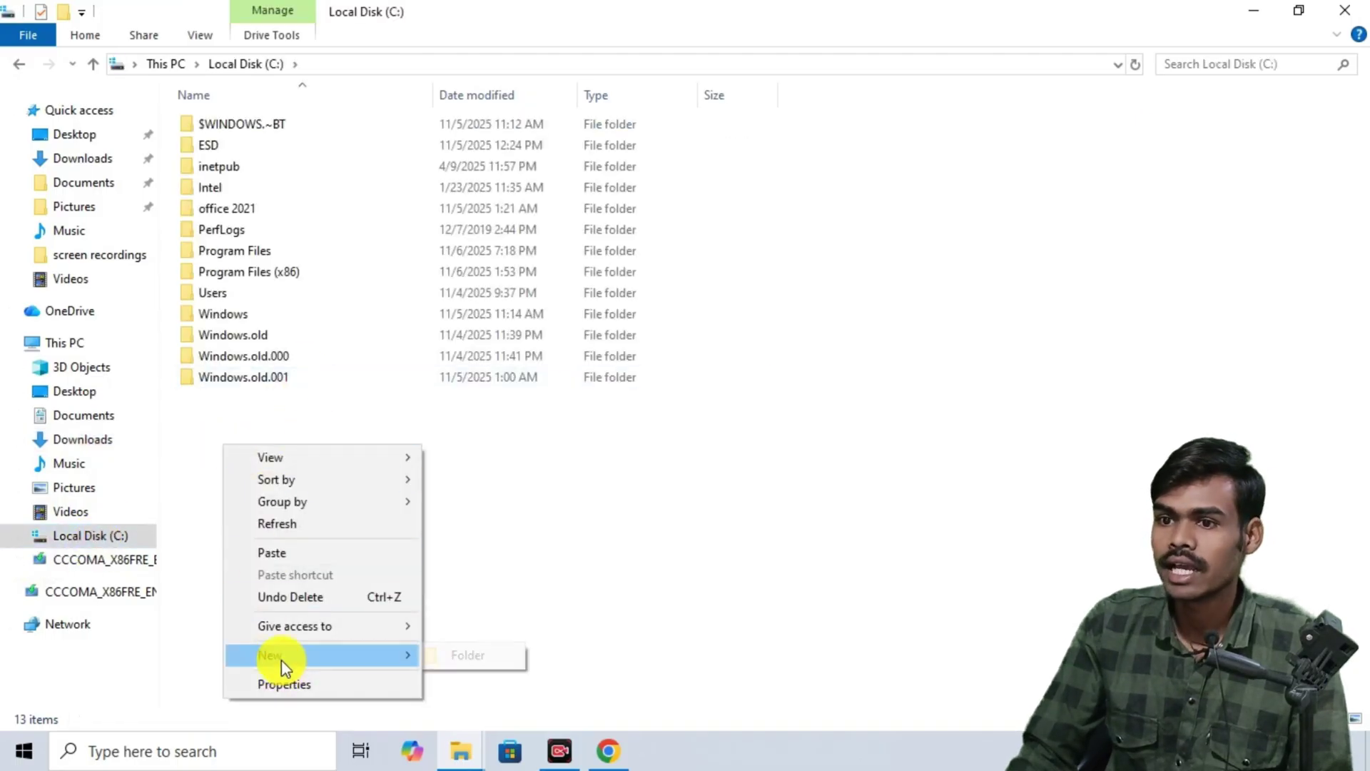
mouse_move(310, 654)
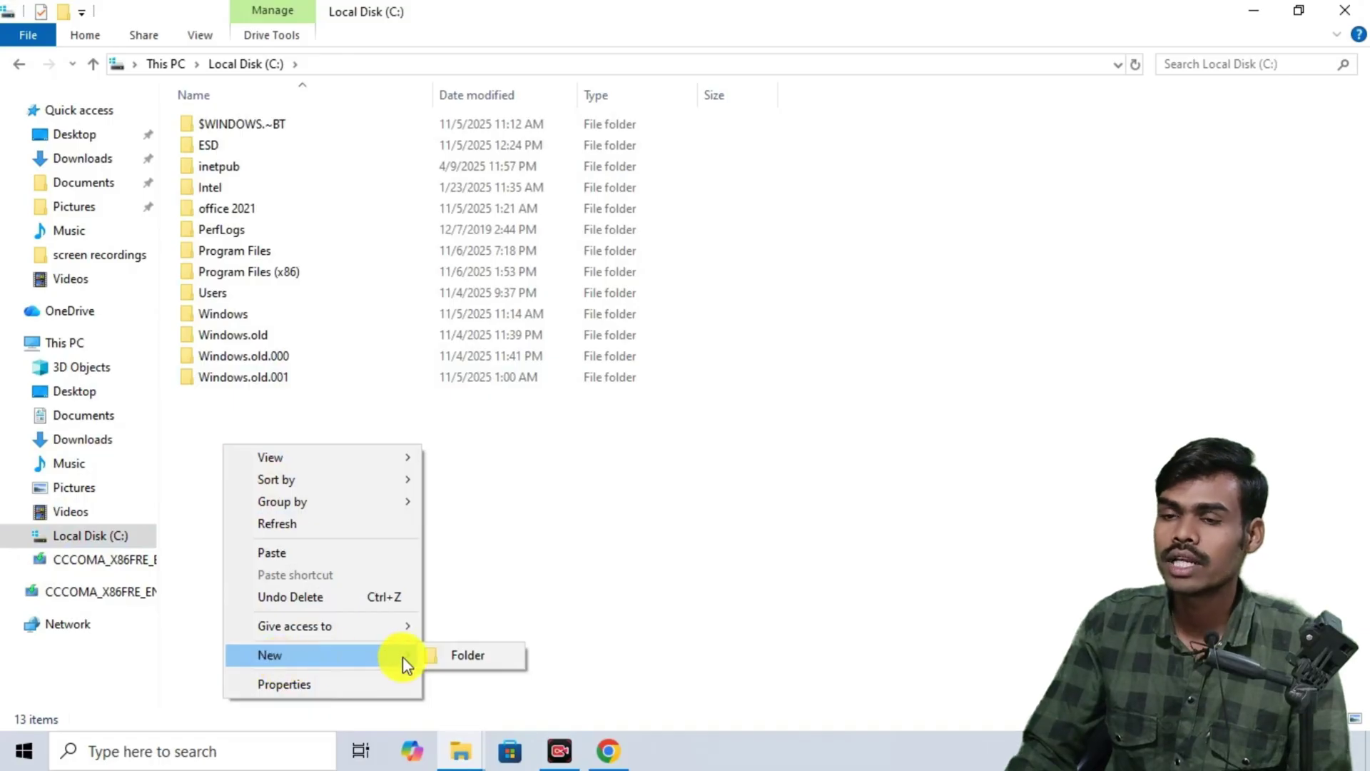
left_click(445, 657)
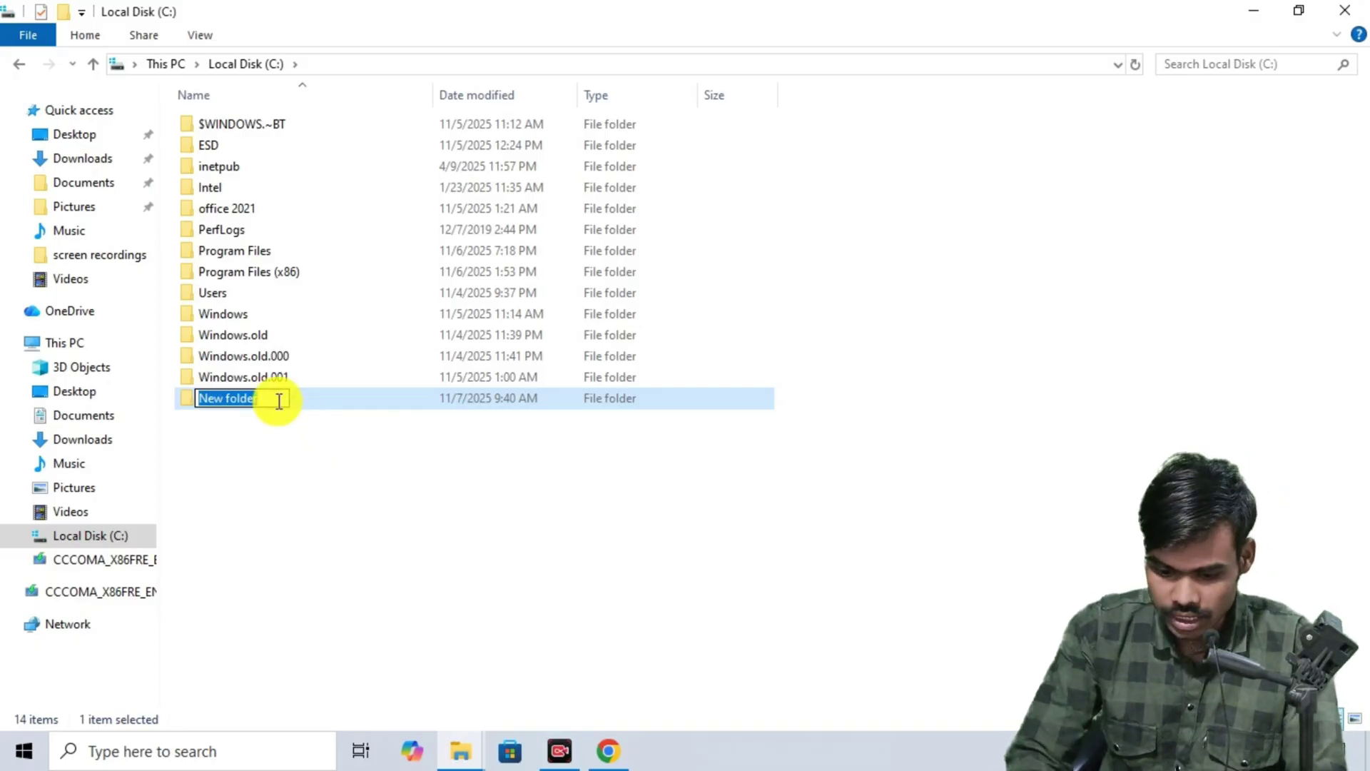
key("BackSpace")
type("ff")
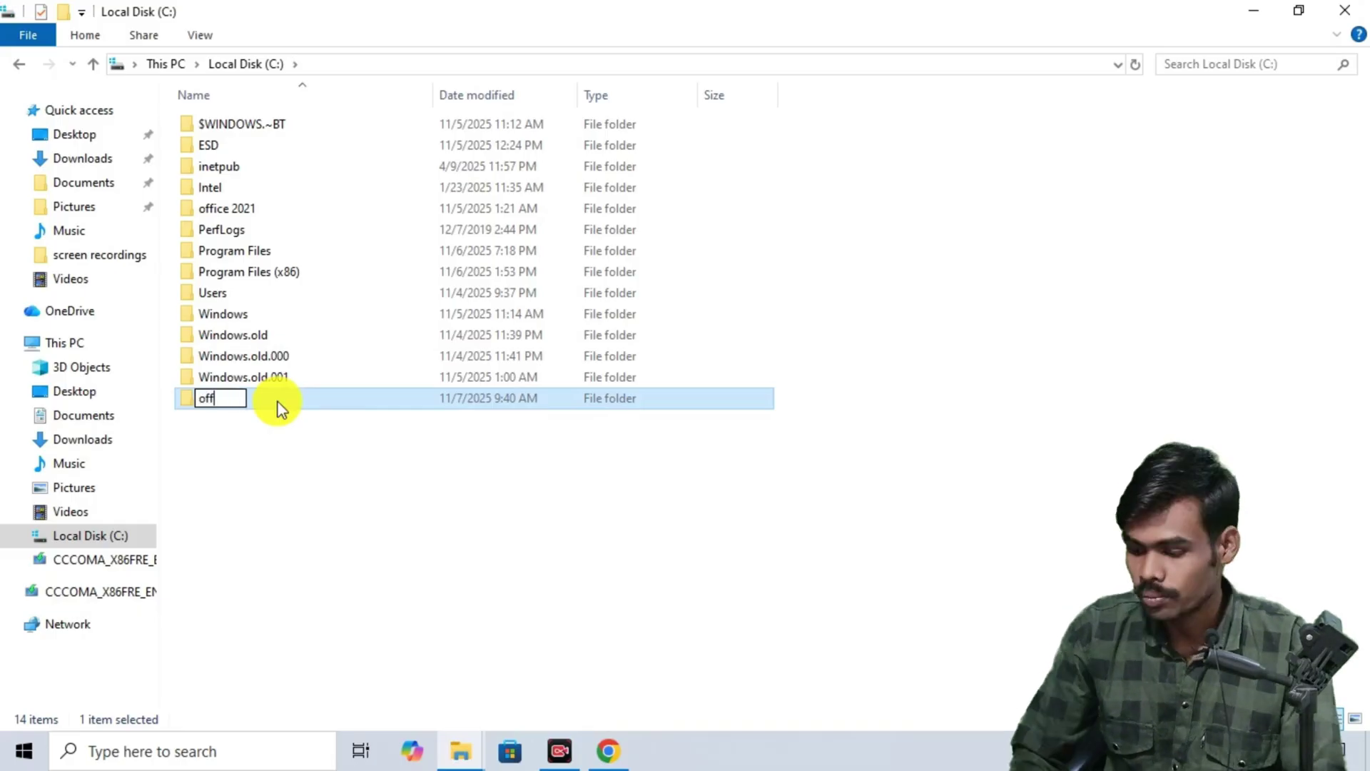
type("ice ")
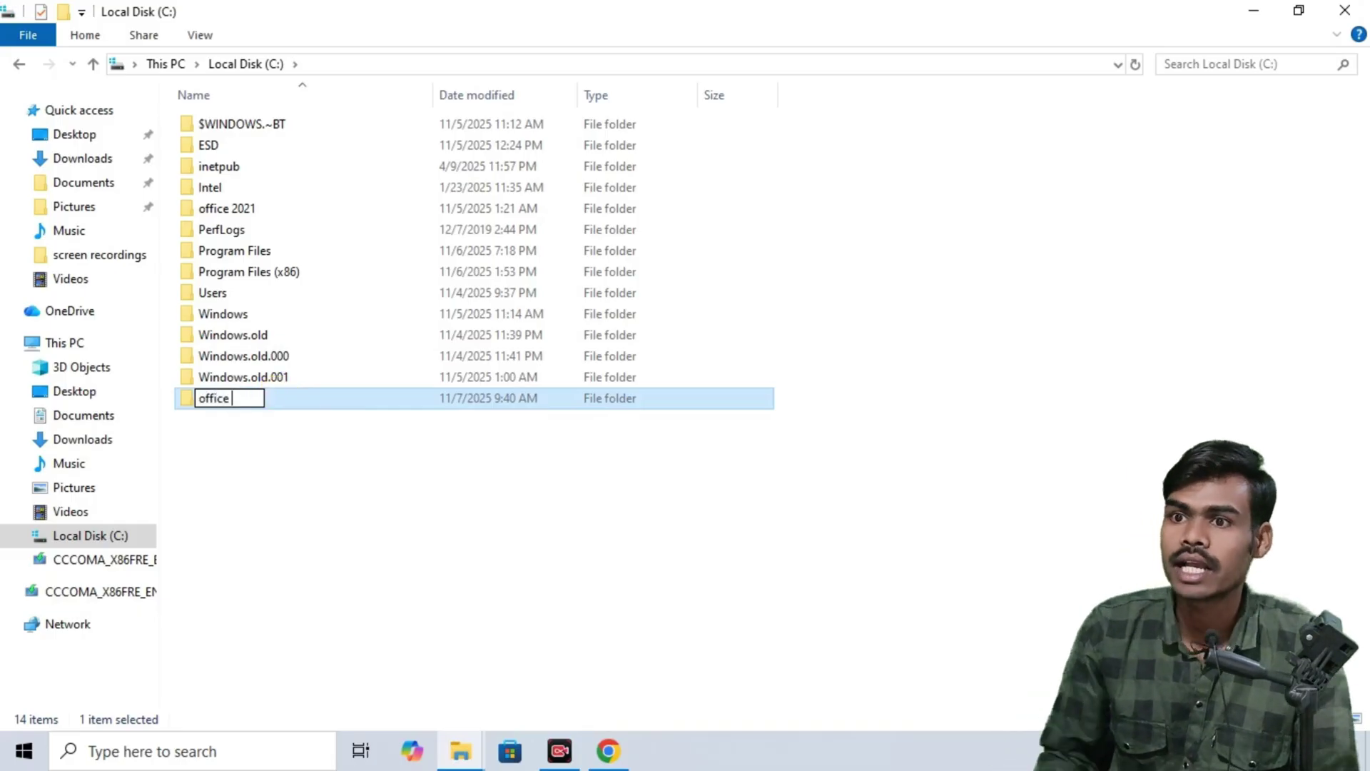
type("2021")
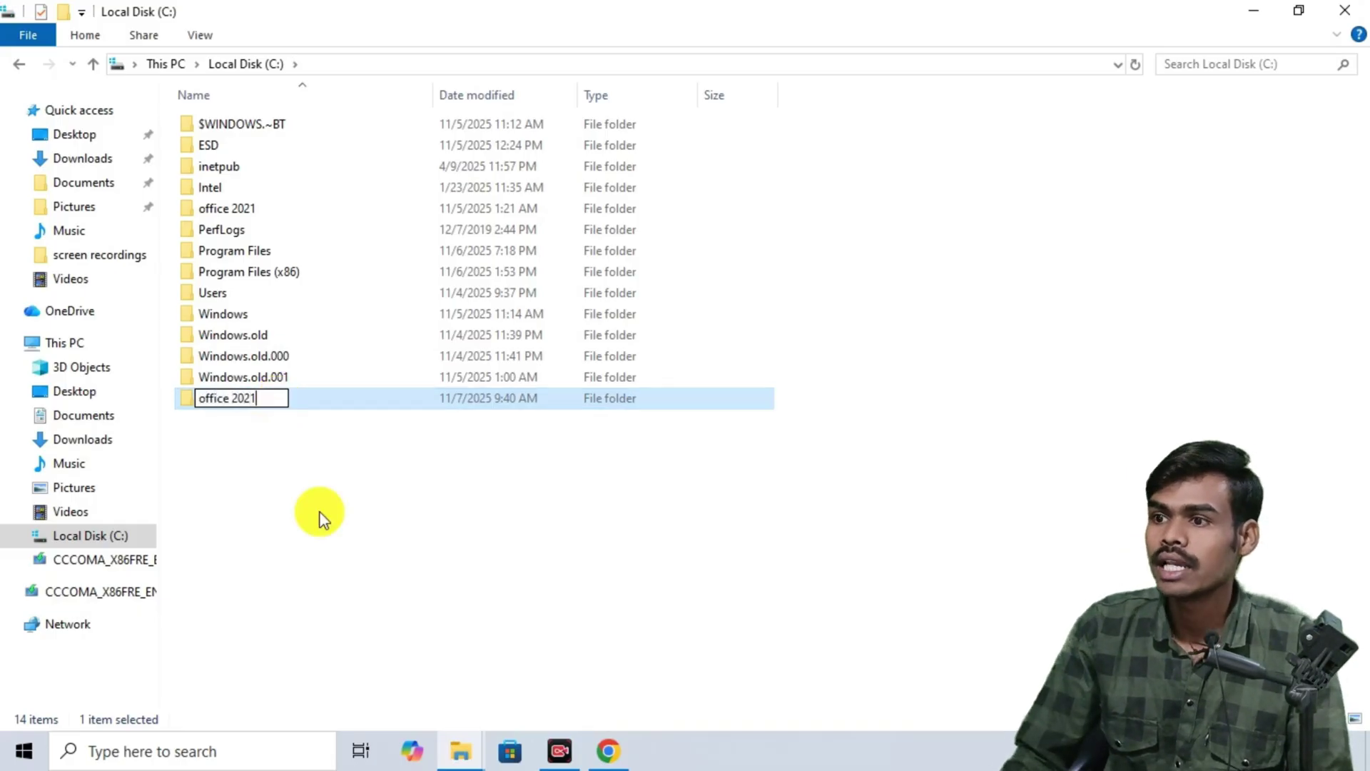
left_click(350, 463)
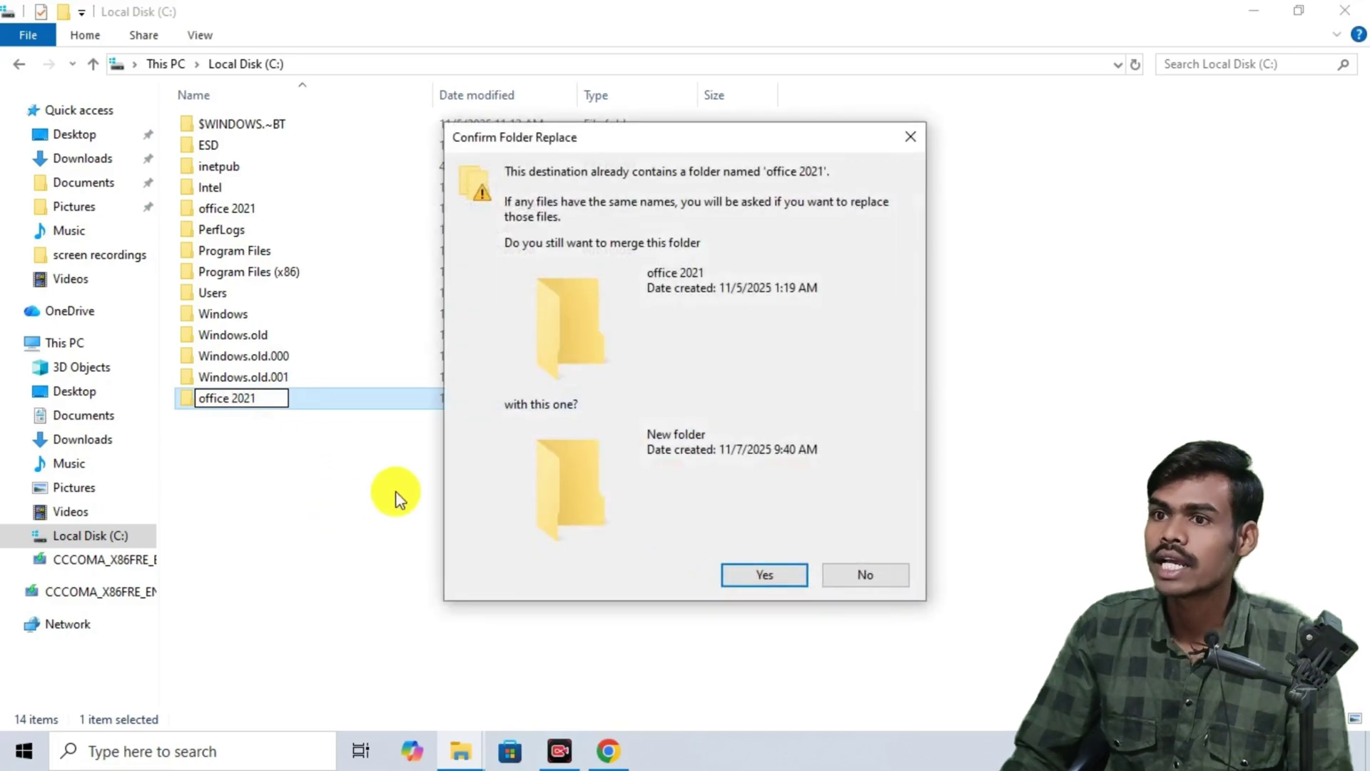
left_click(914, 139)
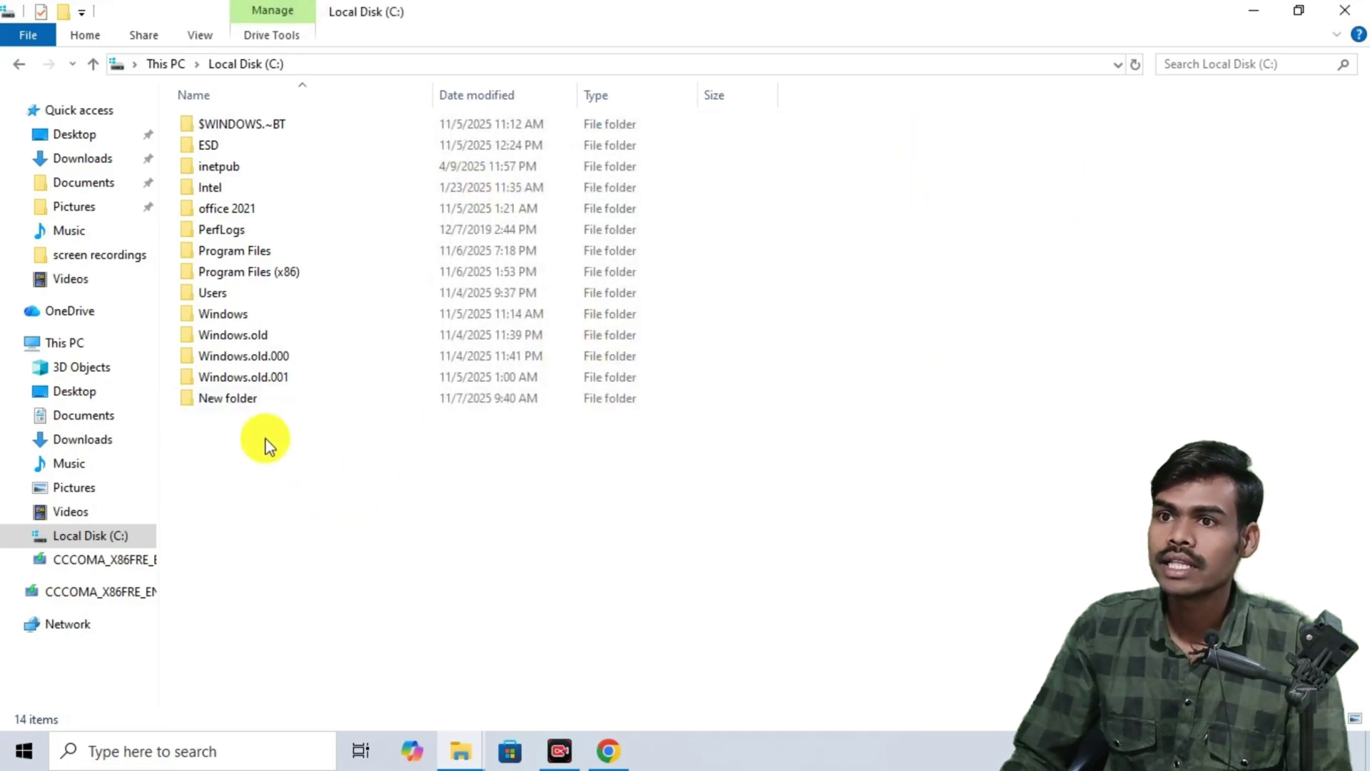
mouse_move(227, 208)
double_click(279, 206)
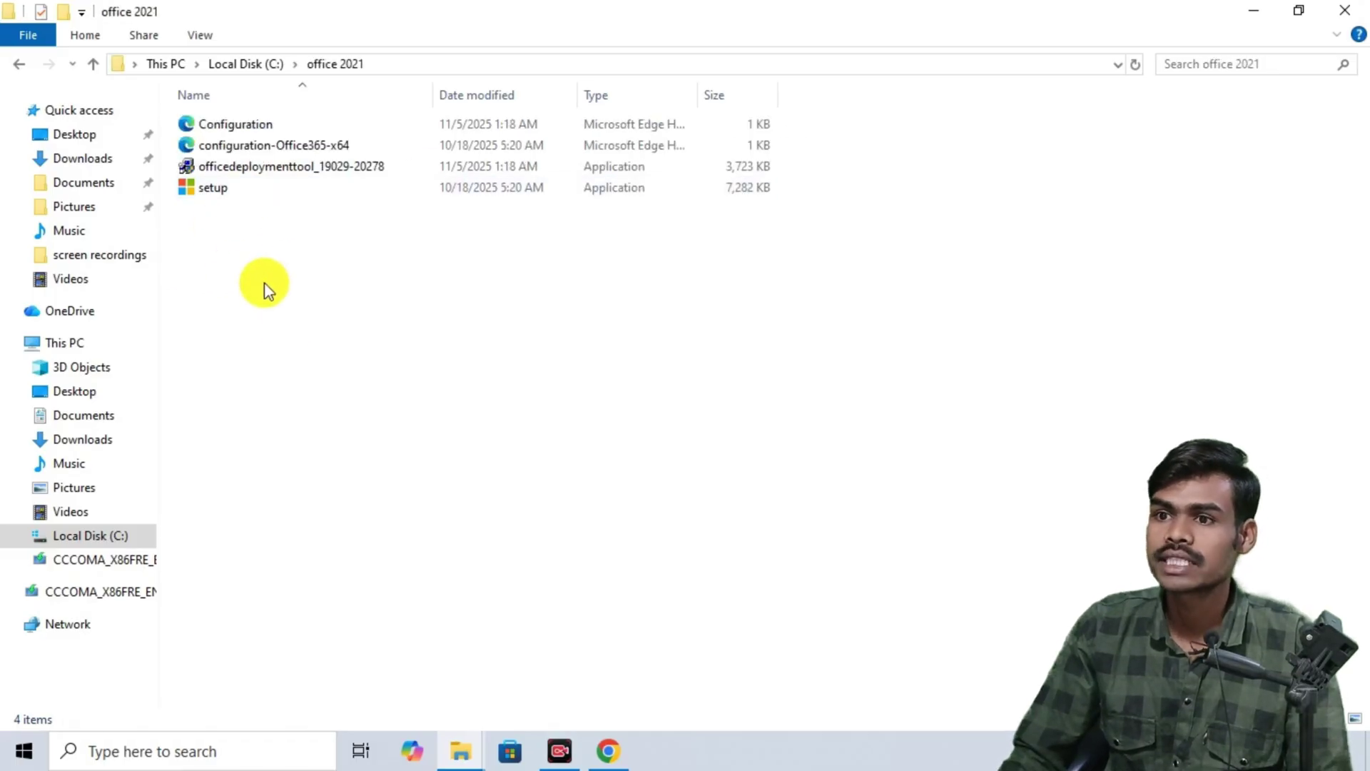
right_click(291, 321)
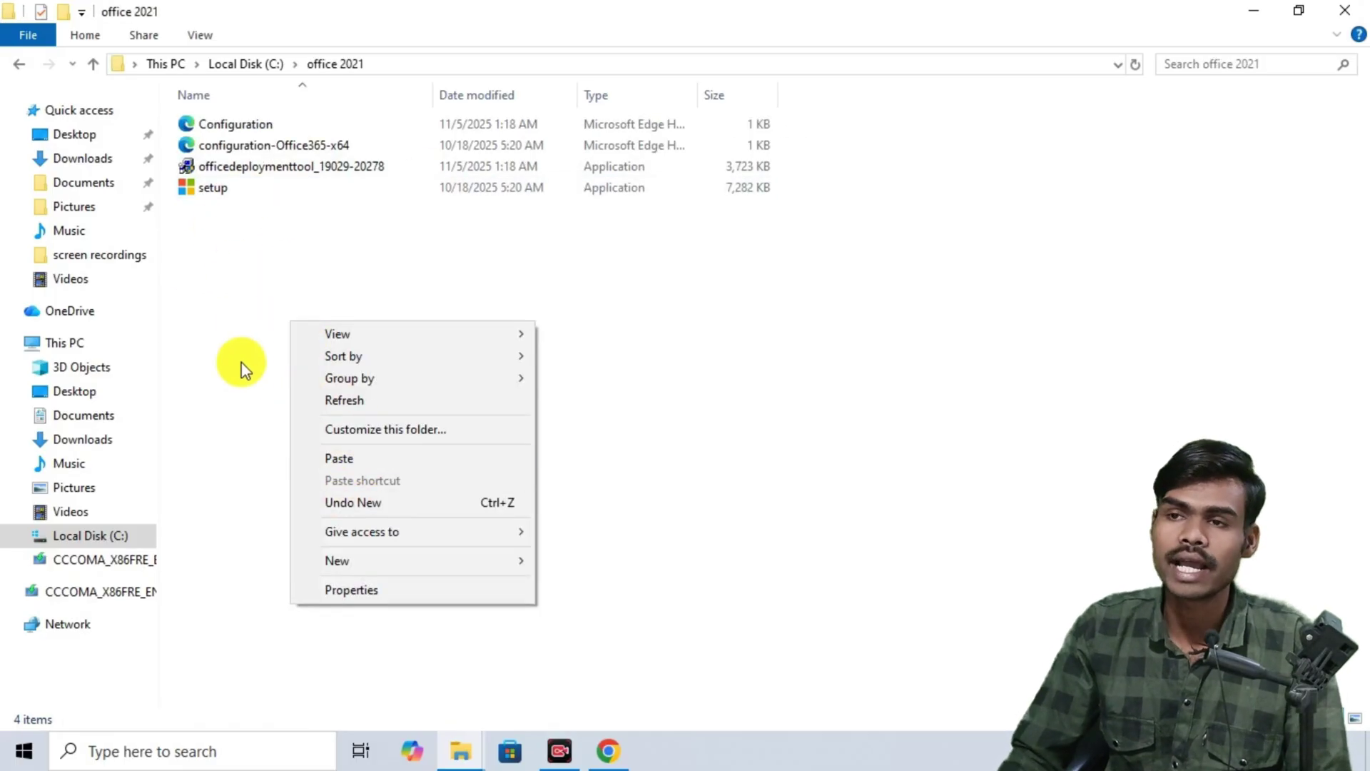
left_click(264, 283)
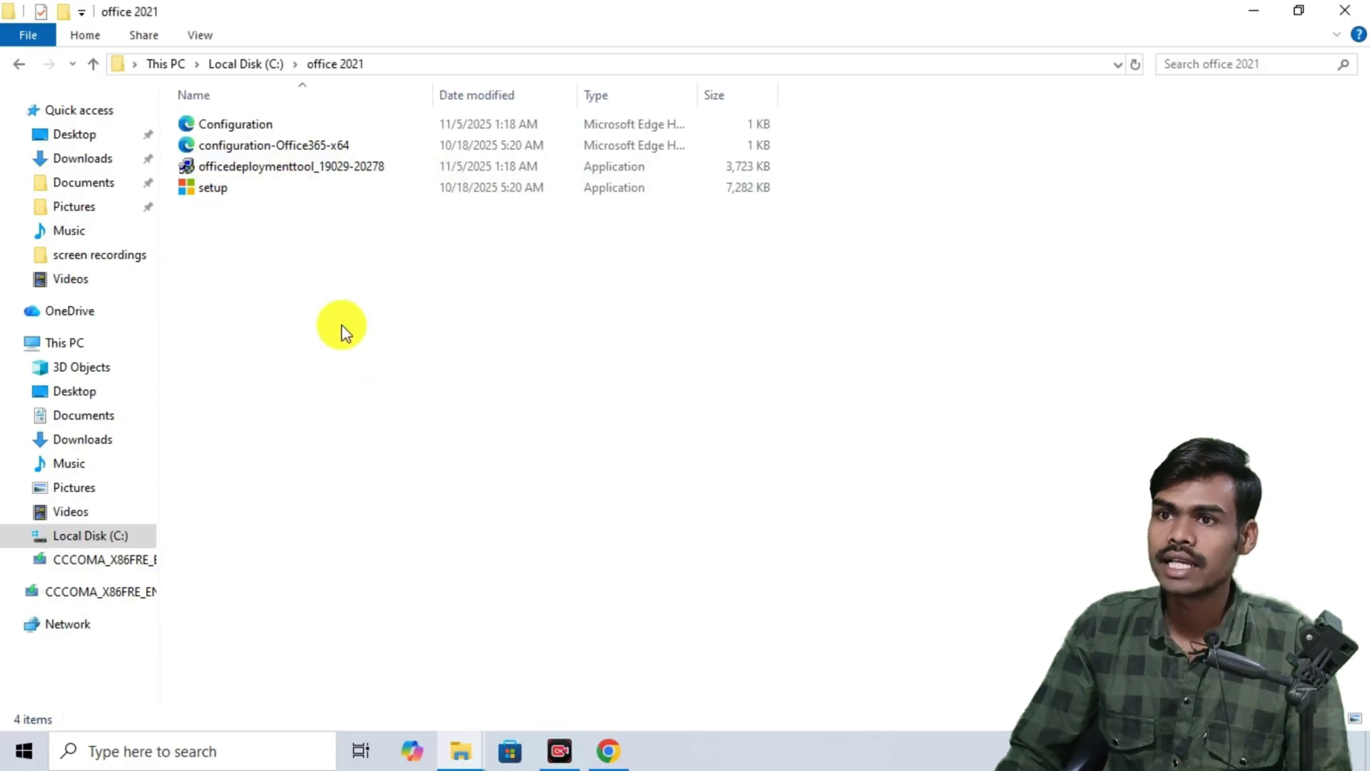
right_click(291, 264)
left_click(301, 247)
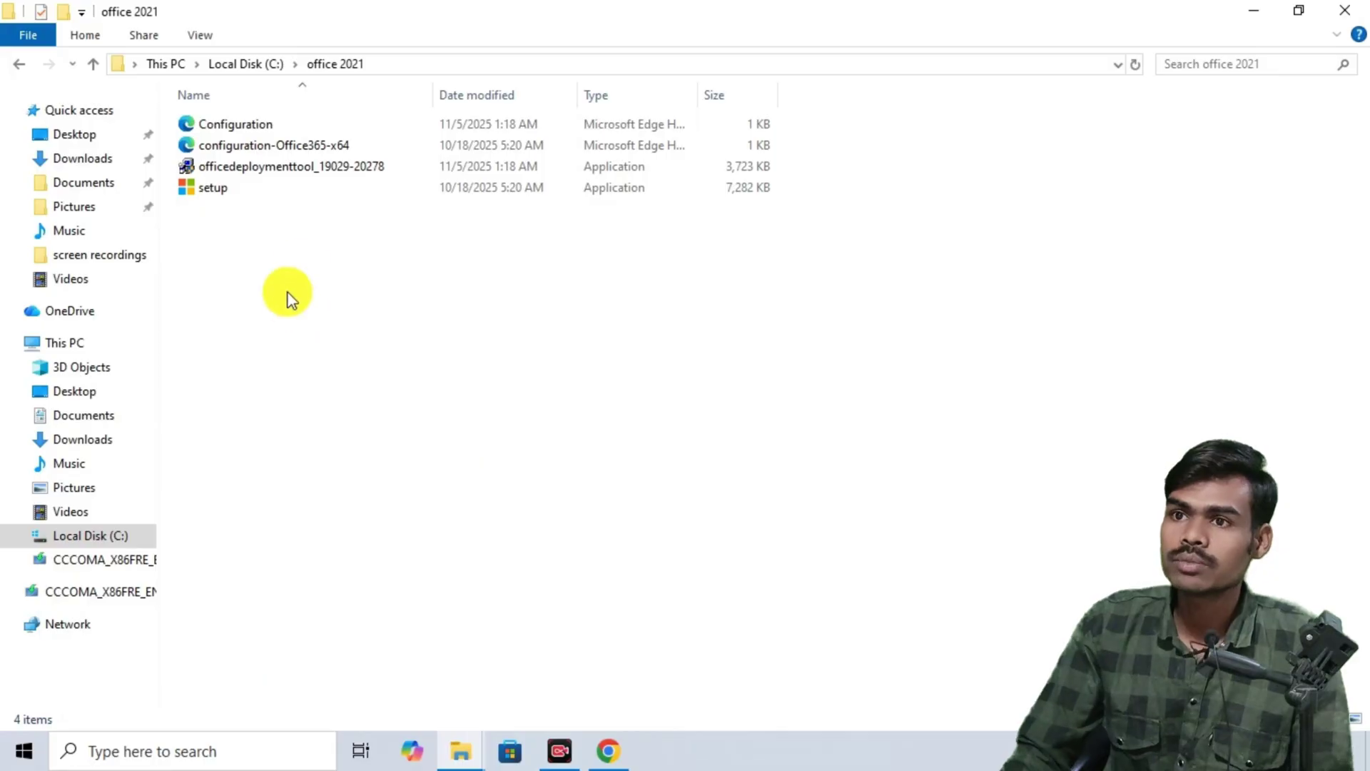
Run officedeploymenttool as administrator and accept the Microsoft Software License Terms.
right_click(276, 165)
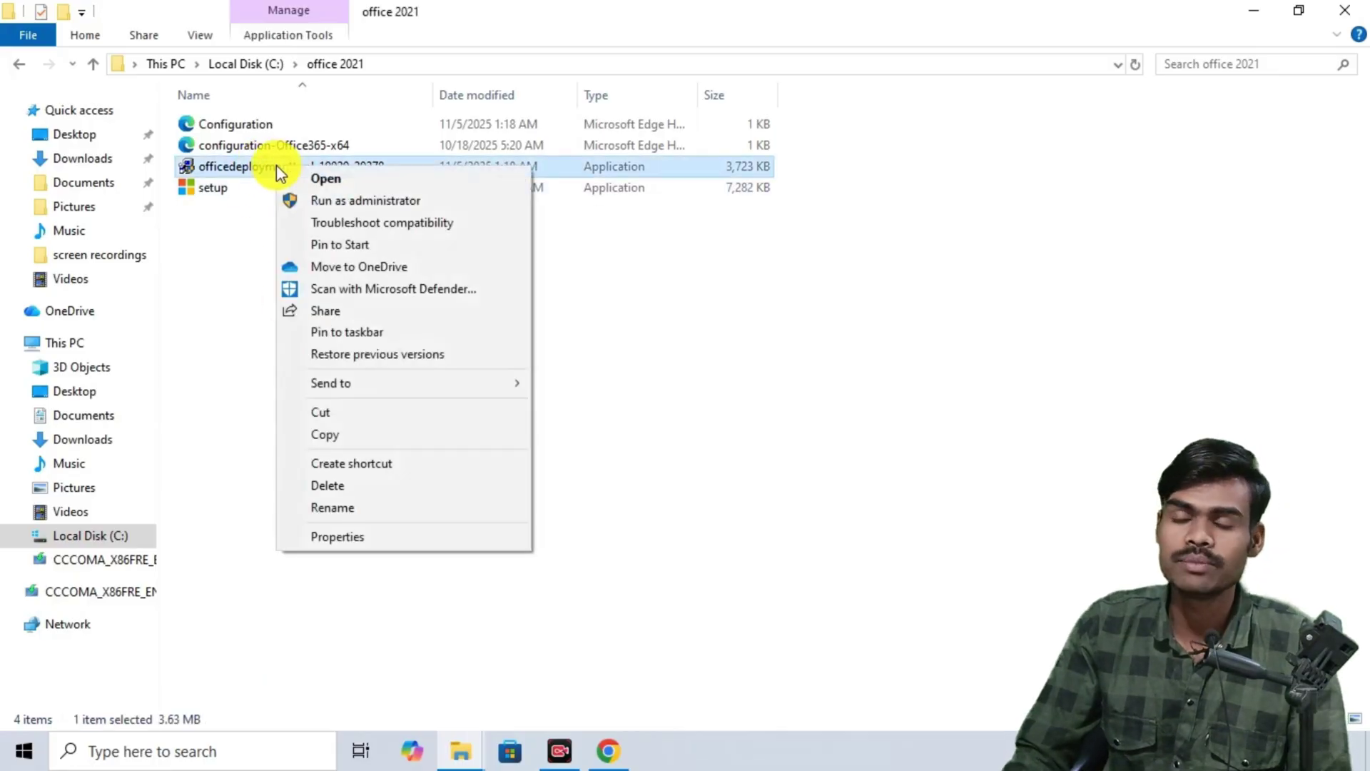
left_click(357, 200)
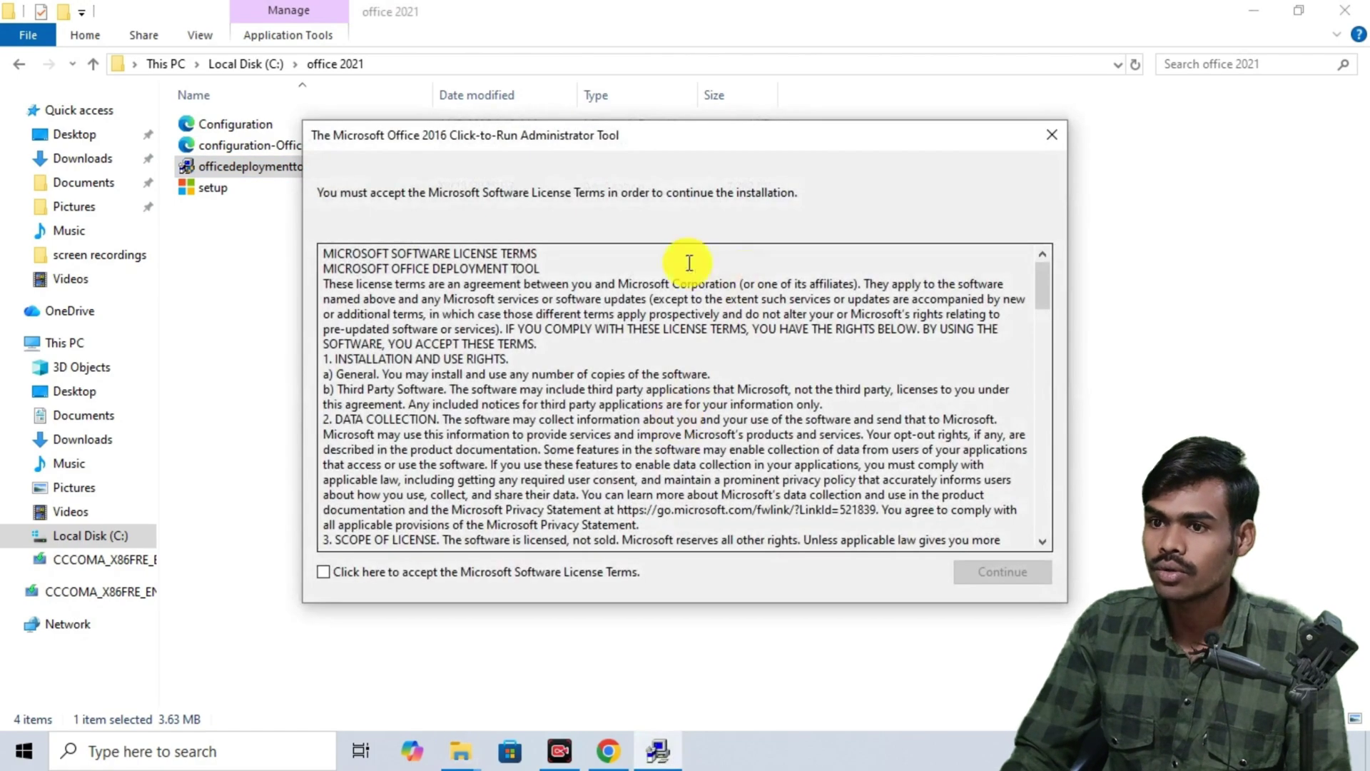
scroll(503, 476, "down", 5)
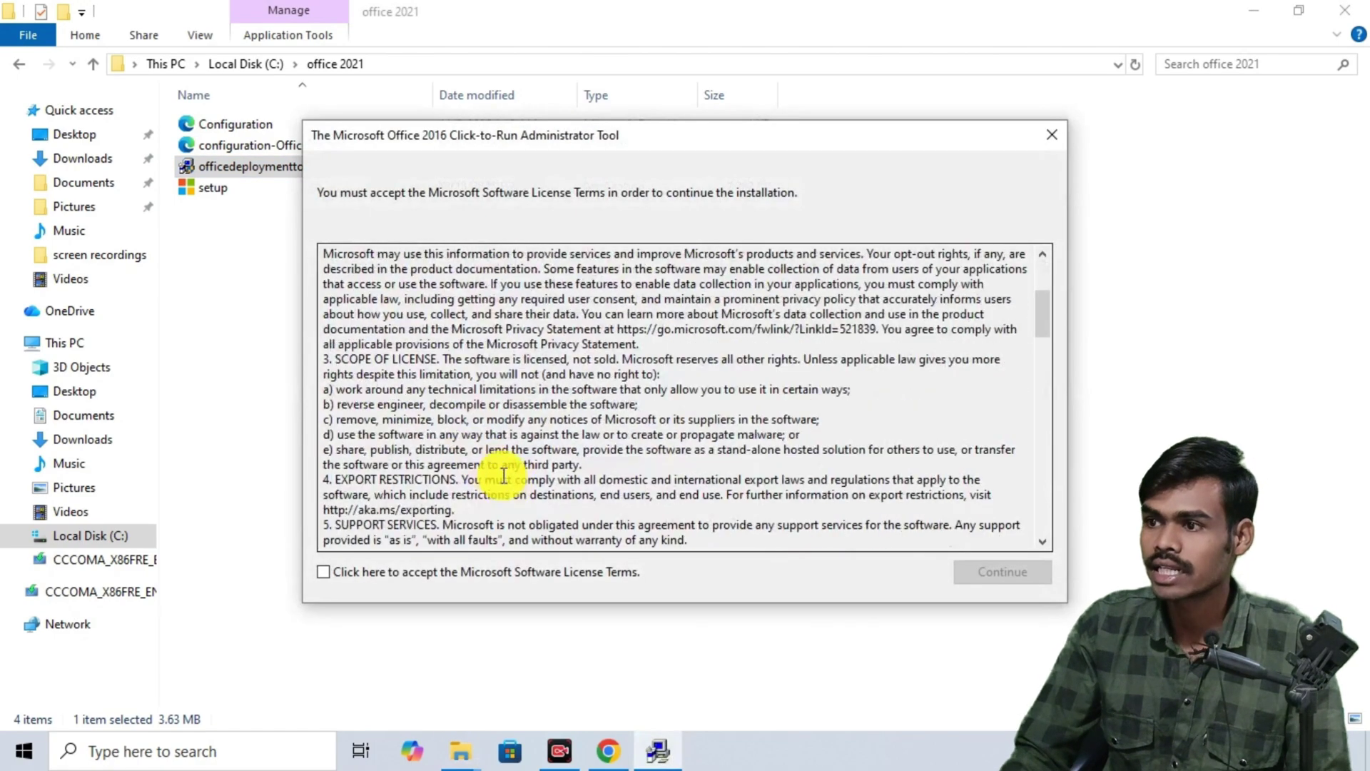
left_click(325, 572)
left_click(992, 573)
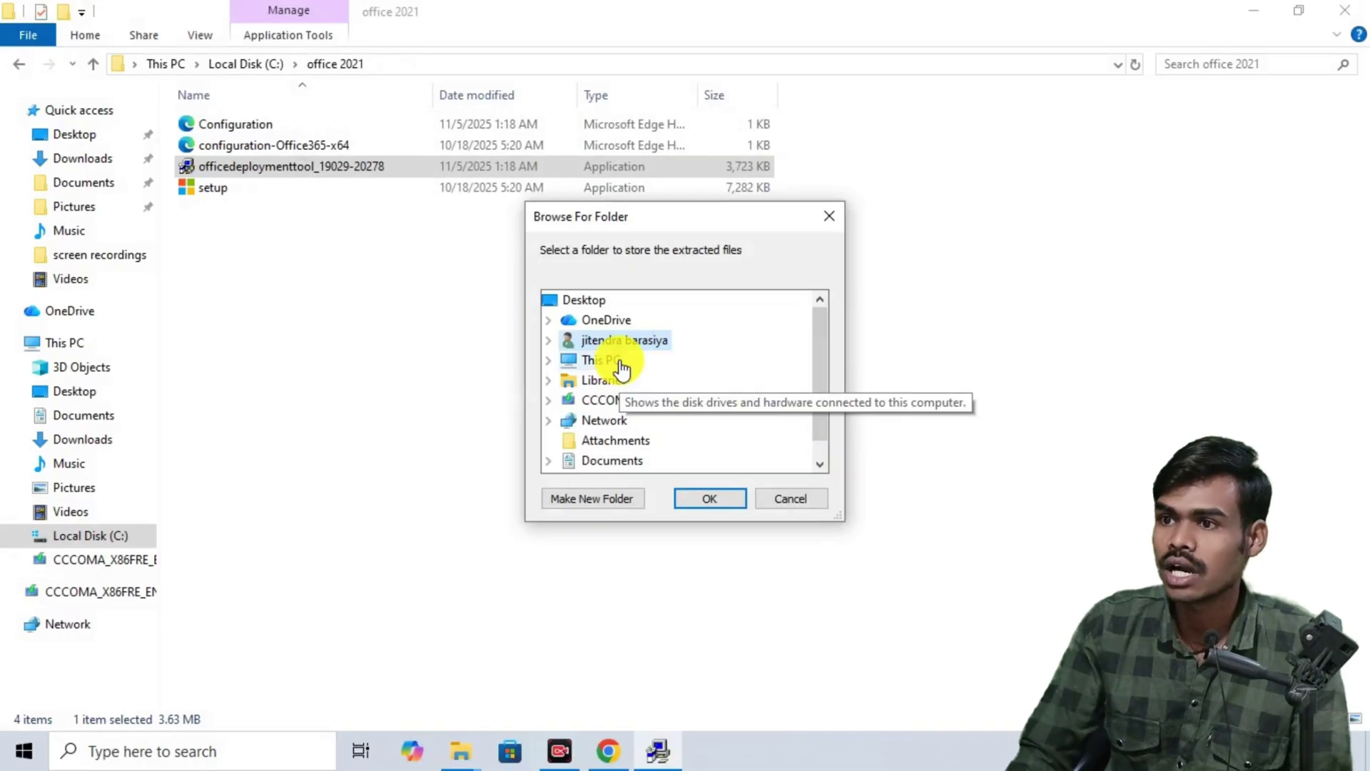
Browse to Local Disk (C:) as the extraction folder, cancel the choice, and minimise File Explorer.
scroll(627, 398, "down", 1)
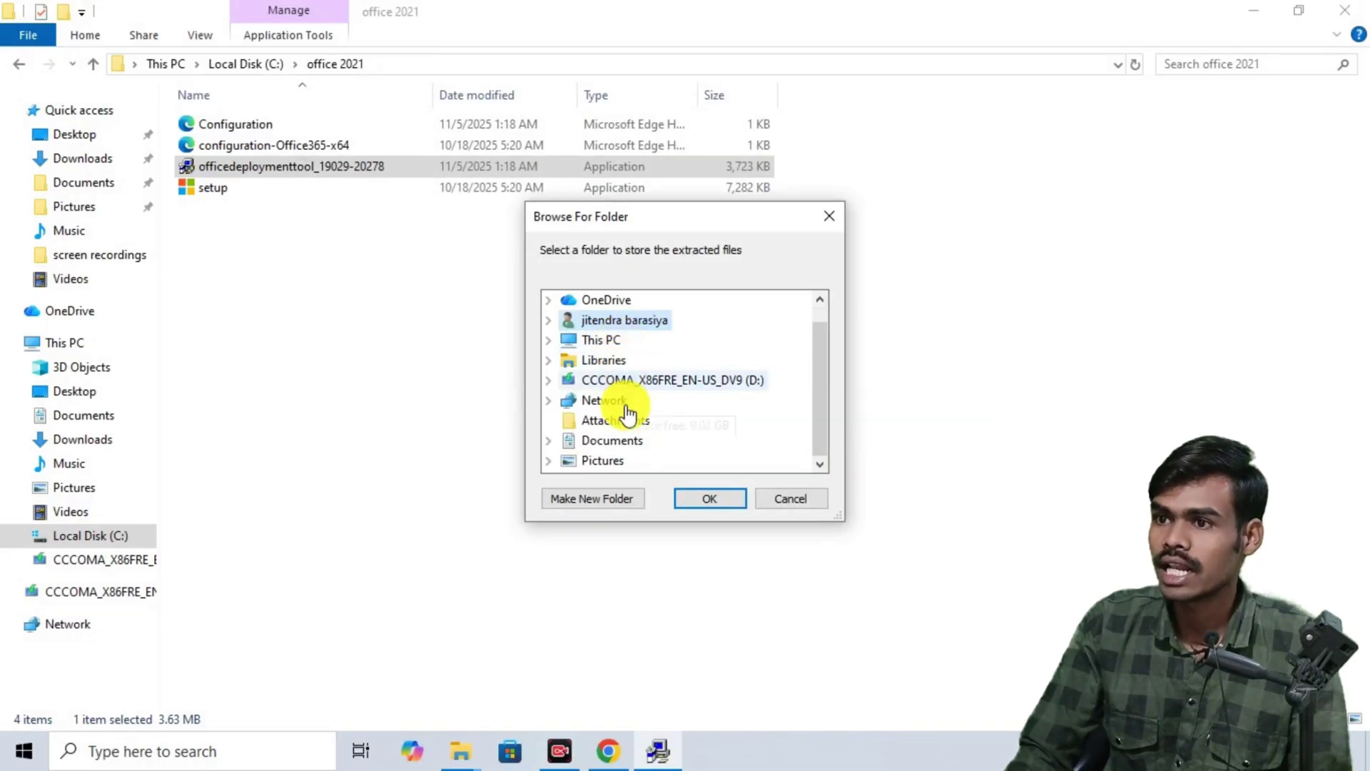
scroll(643, 401, "up", 1)
left_click(649, 400)
scroll(669, 391, "down", 1)
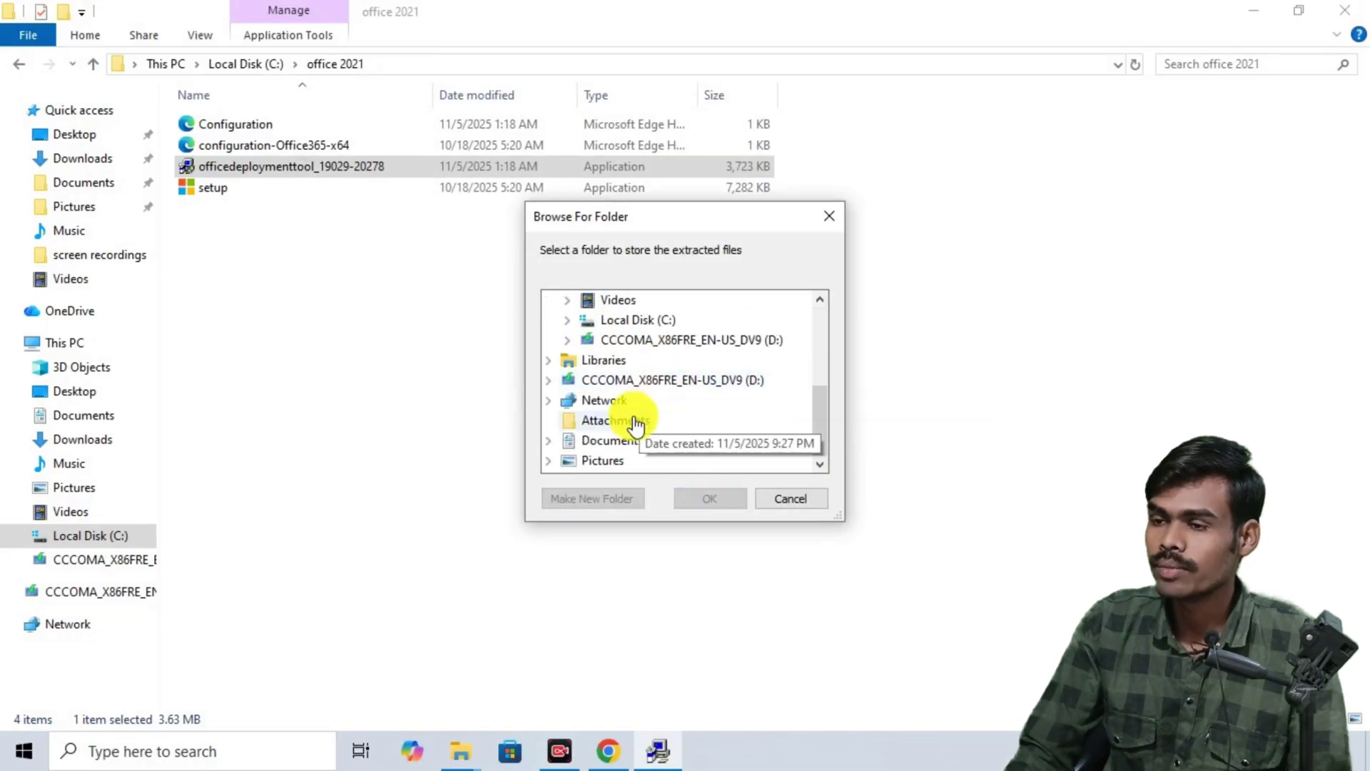
scroll(667, 391, "up", 2)
scroll(663, 391, "down", 2)
scroll(653, 393, "up", 1)
scroll(652, 389, "up", 2)
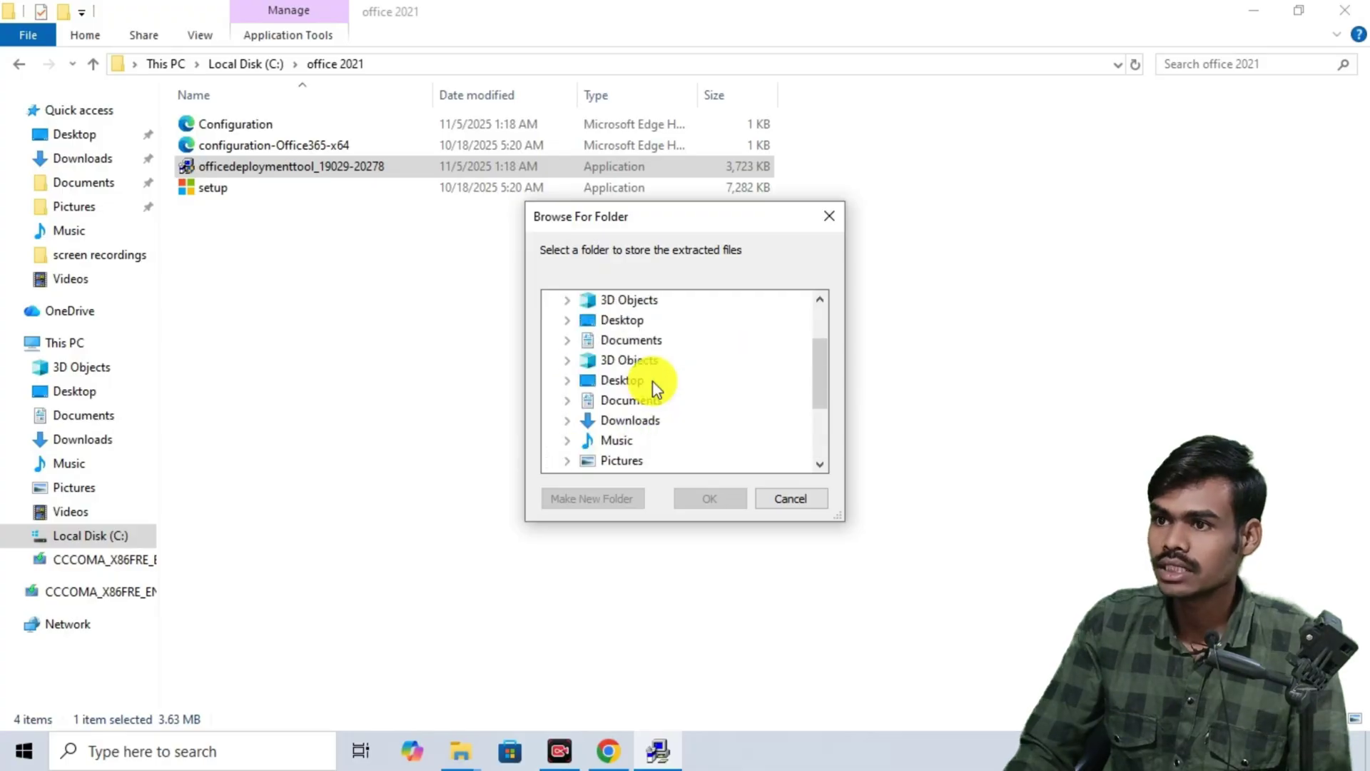
scroll(653, 380, "up", 1)
scroll(647, 356, "down", 3)
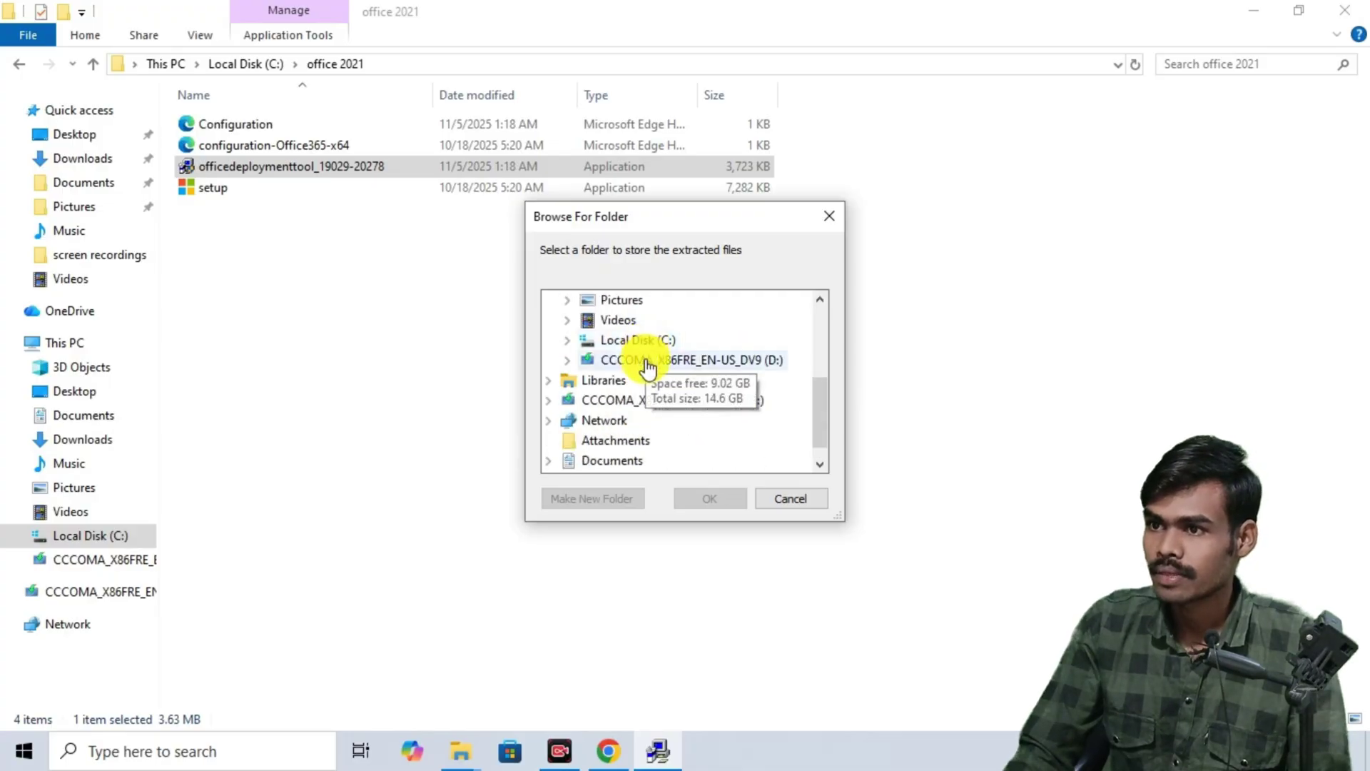
left_click(640, 344)
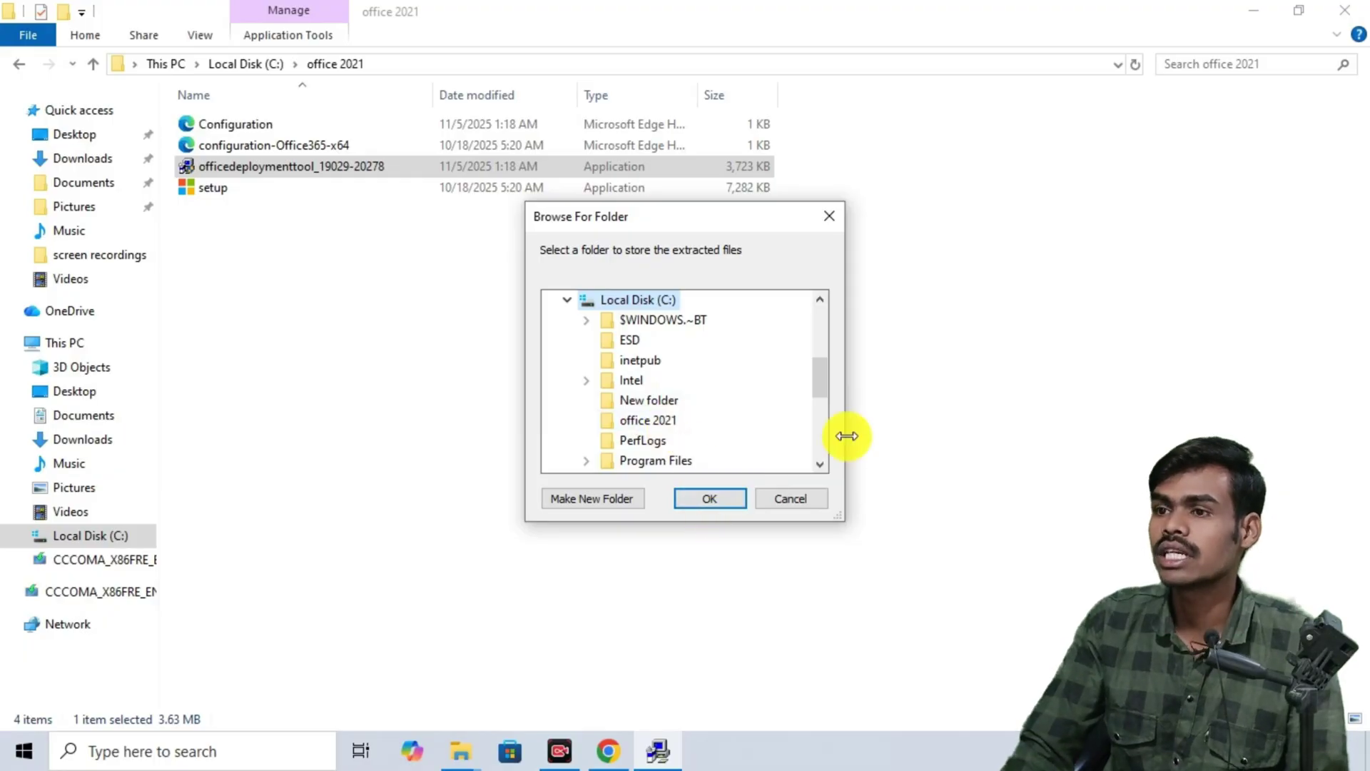
left_click(827, 215)
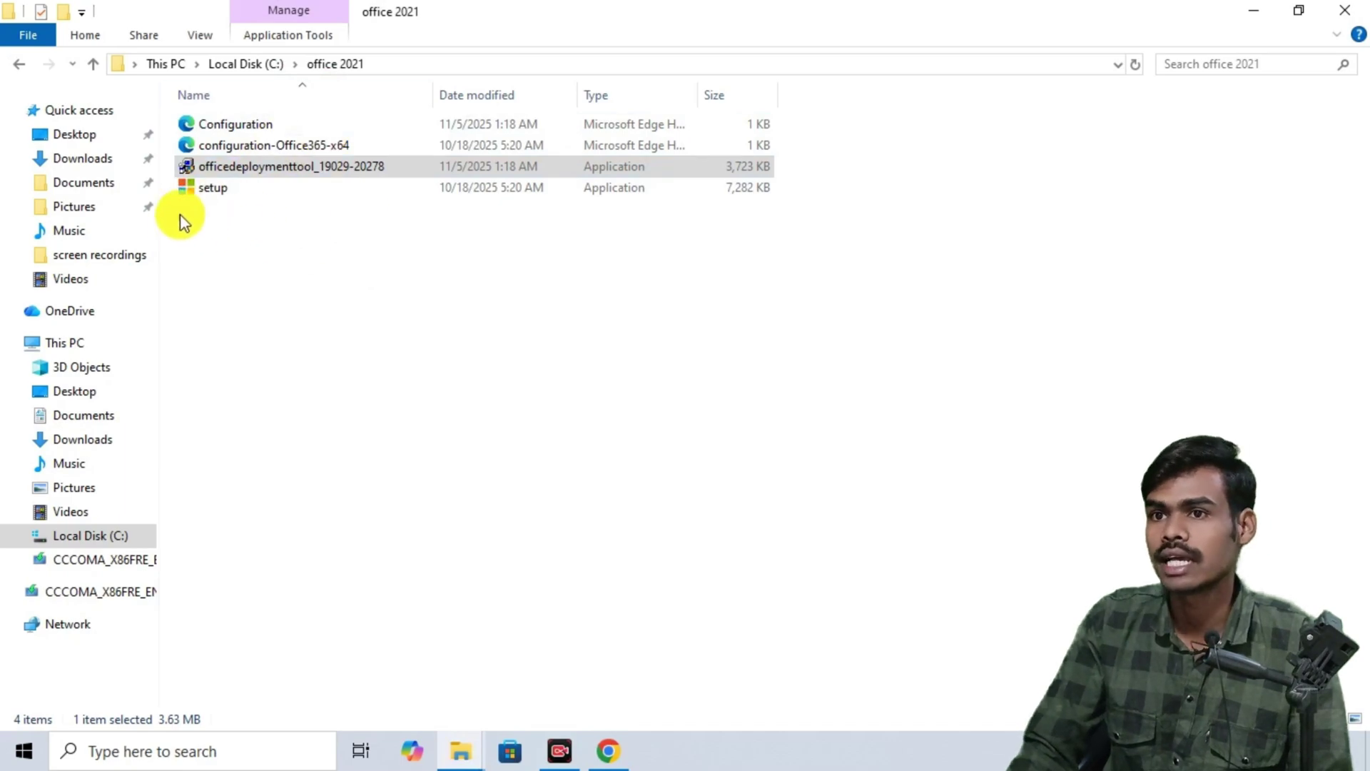
left_click(217, 172)
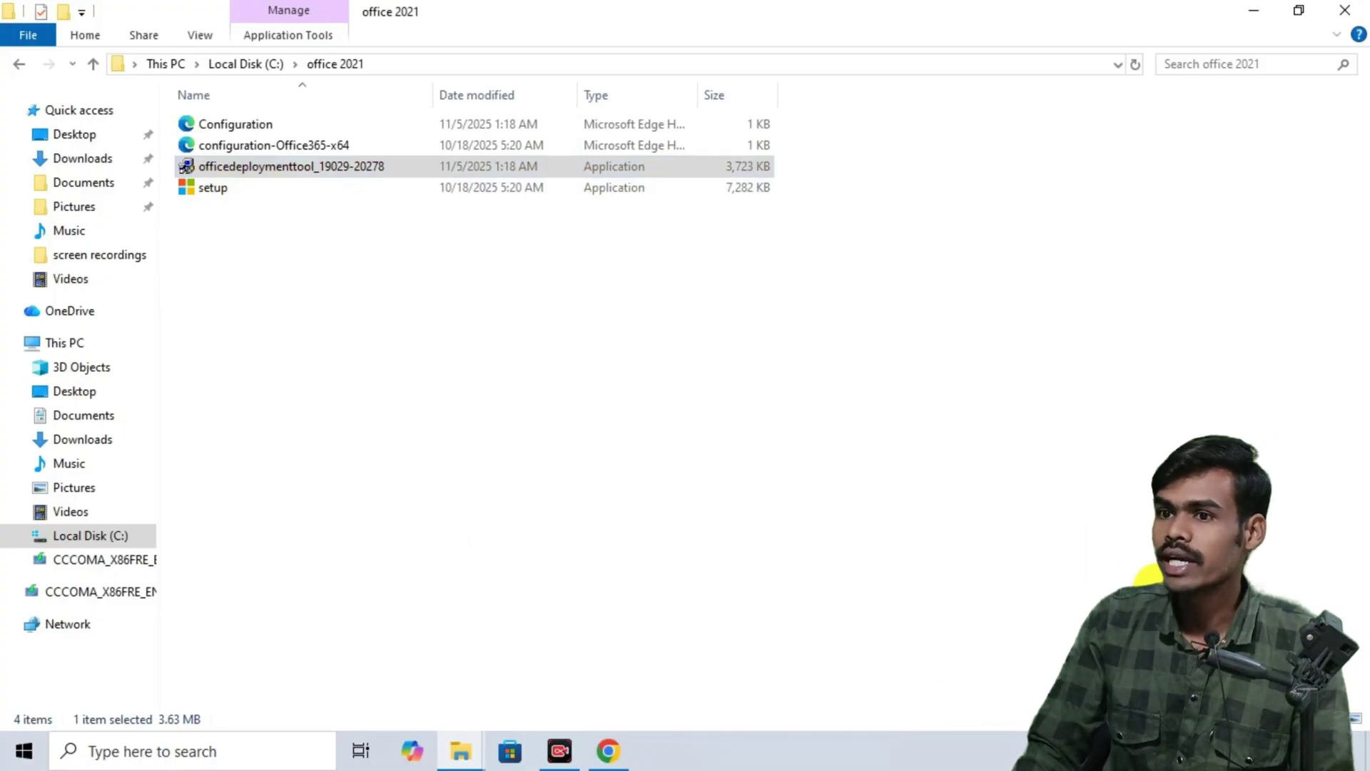
left_click(1248, 9)
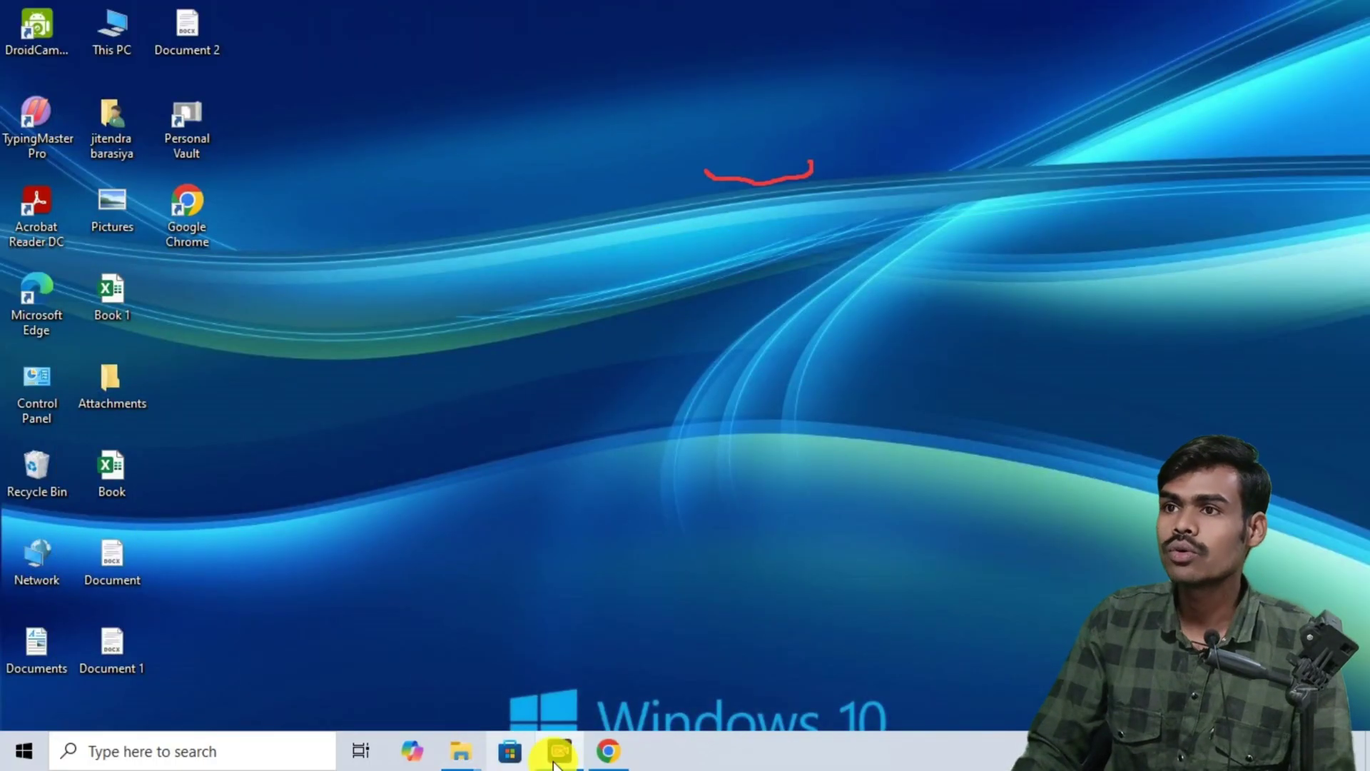
Google 'office deployment tool 2021' in a new Chrome tab and open the Deploy Office LTSC 2021 guide.
left_click(608, 750)
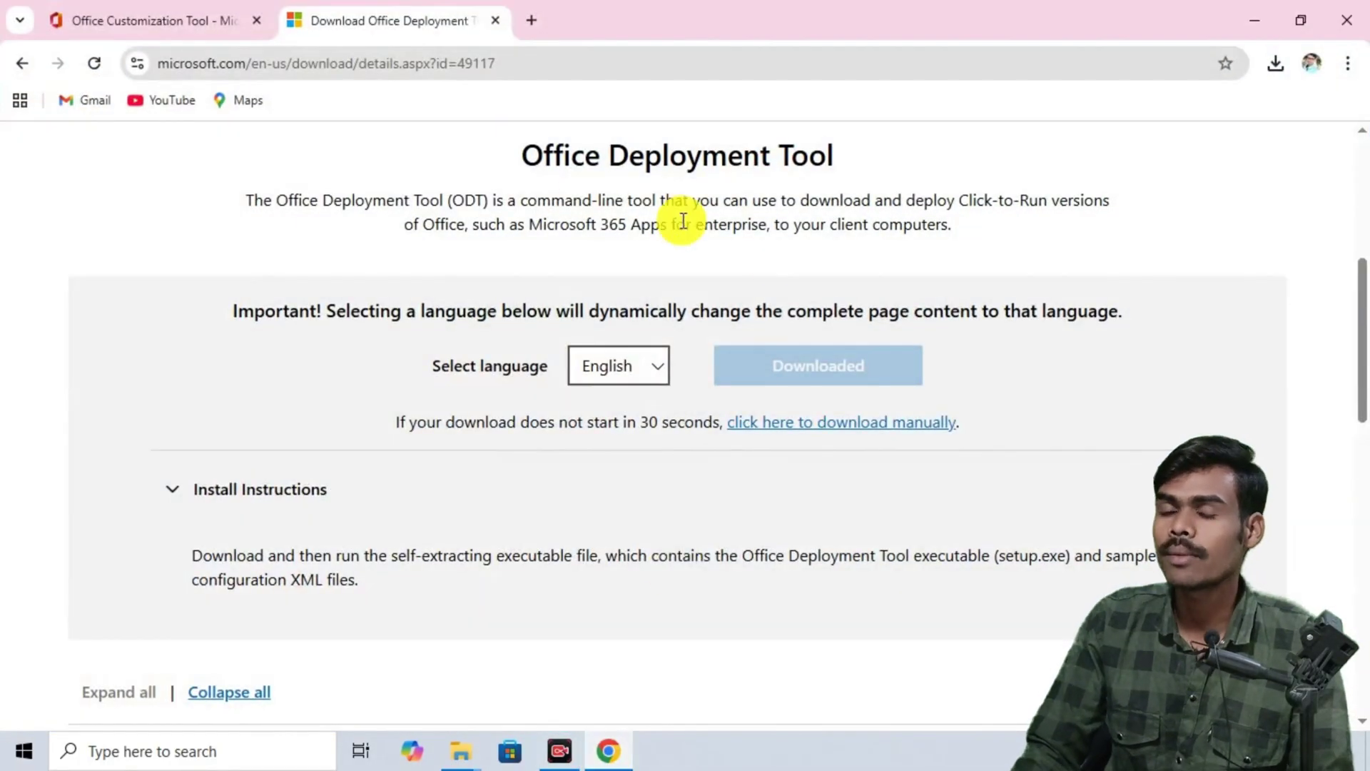
left_click(534, 20)
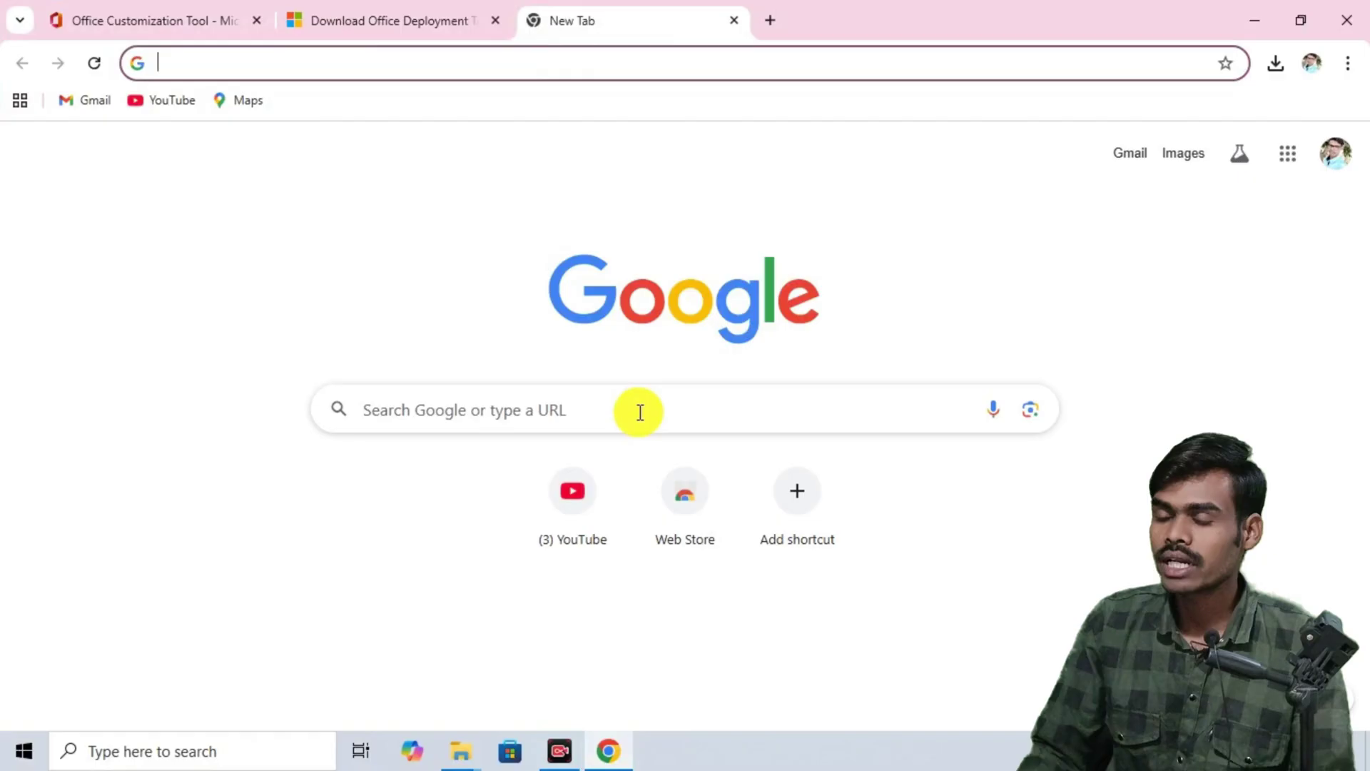
left_click(639, 409)
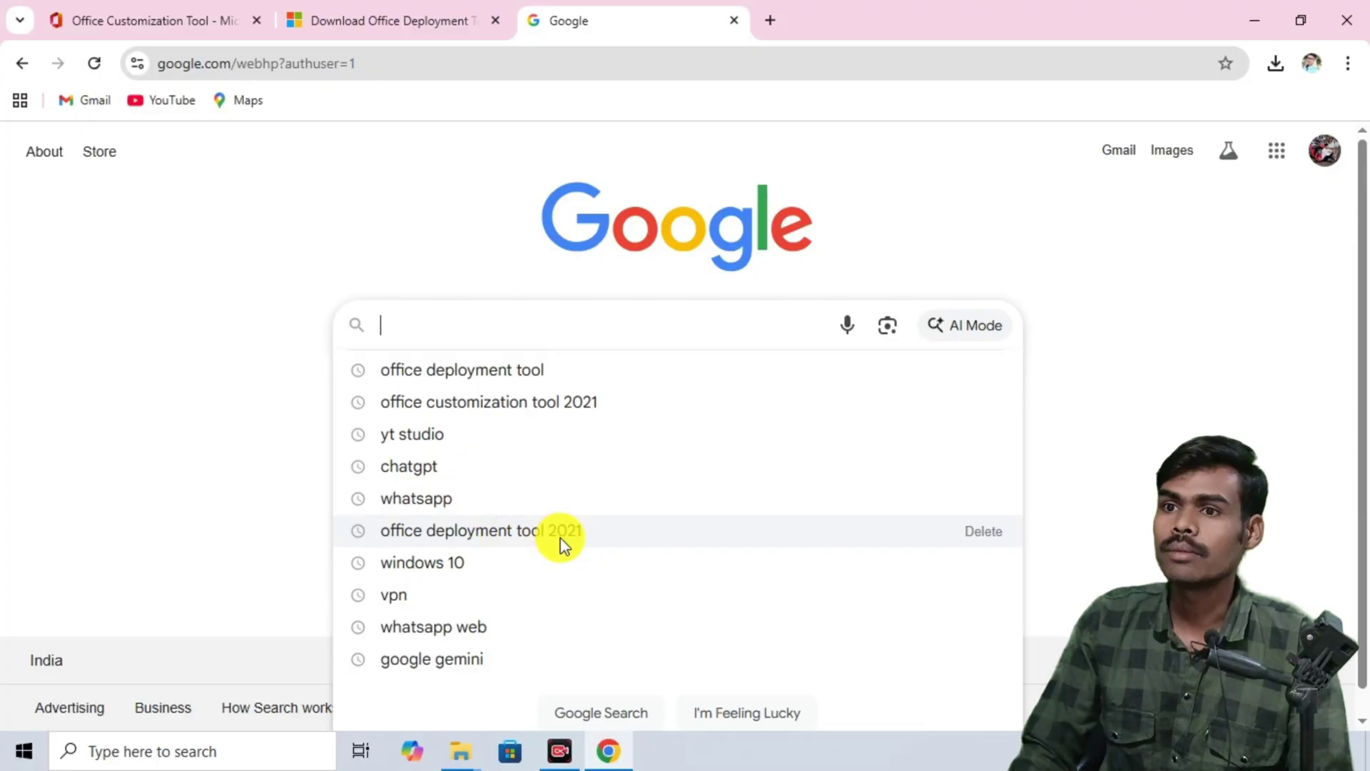
left_click(559, 538)
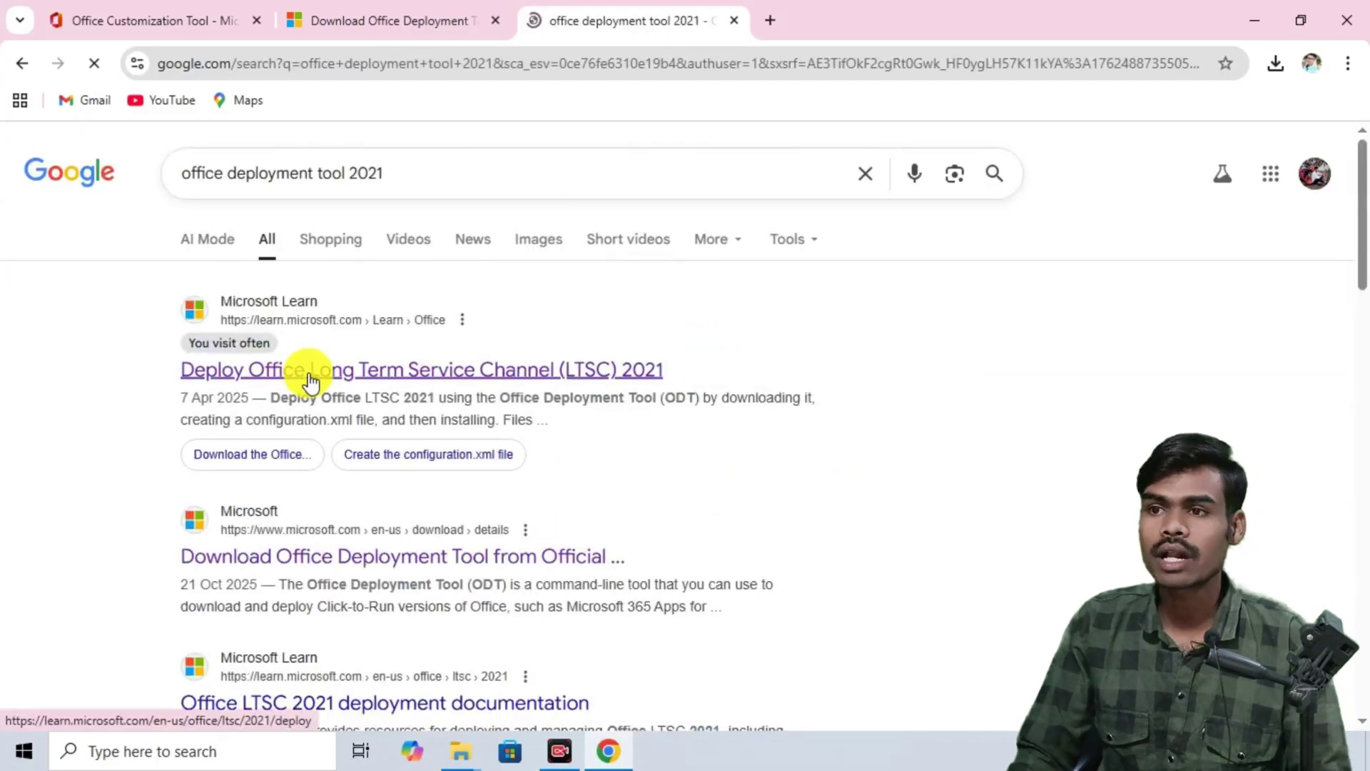
left_click(313, 371)
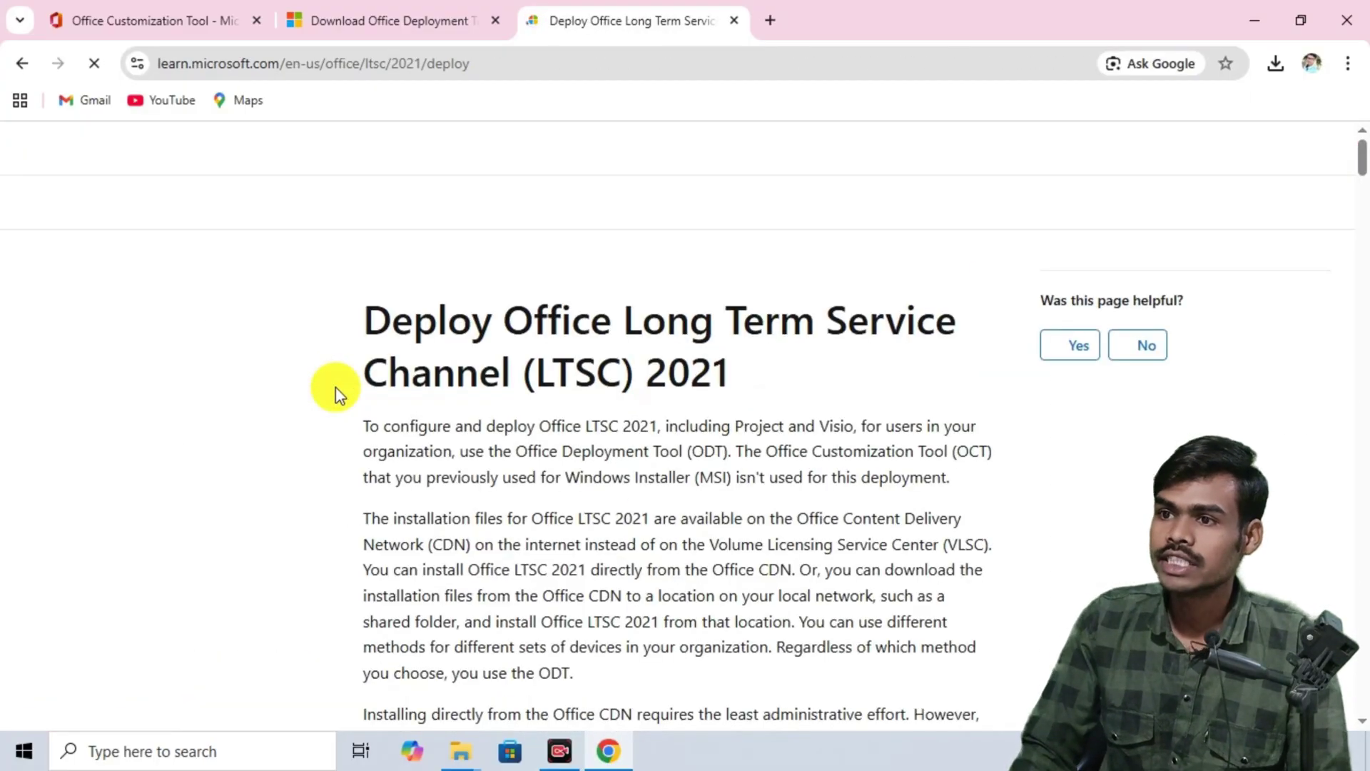
Go to the 'Install Office LTSC 2021 by using the Office Deployment Tool' section, then minimise Chrome.
scroll(587, 361, "down", 3)
scroll(585, 351, "down", 3)
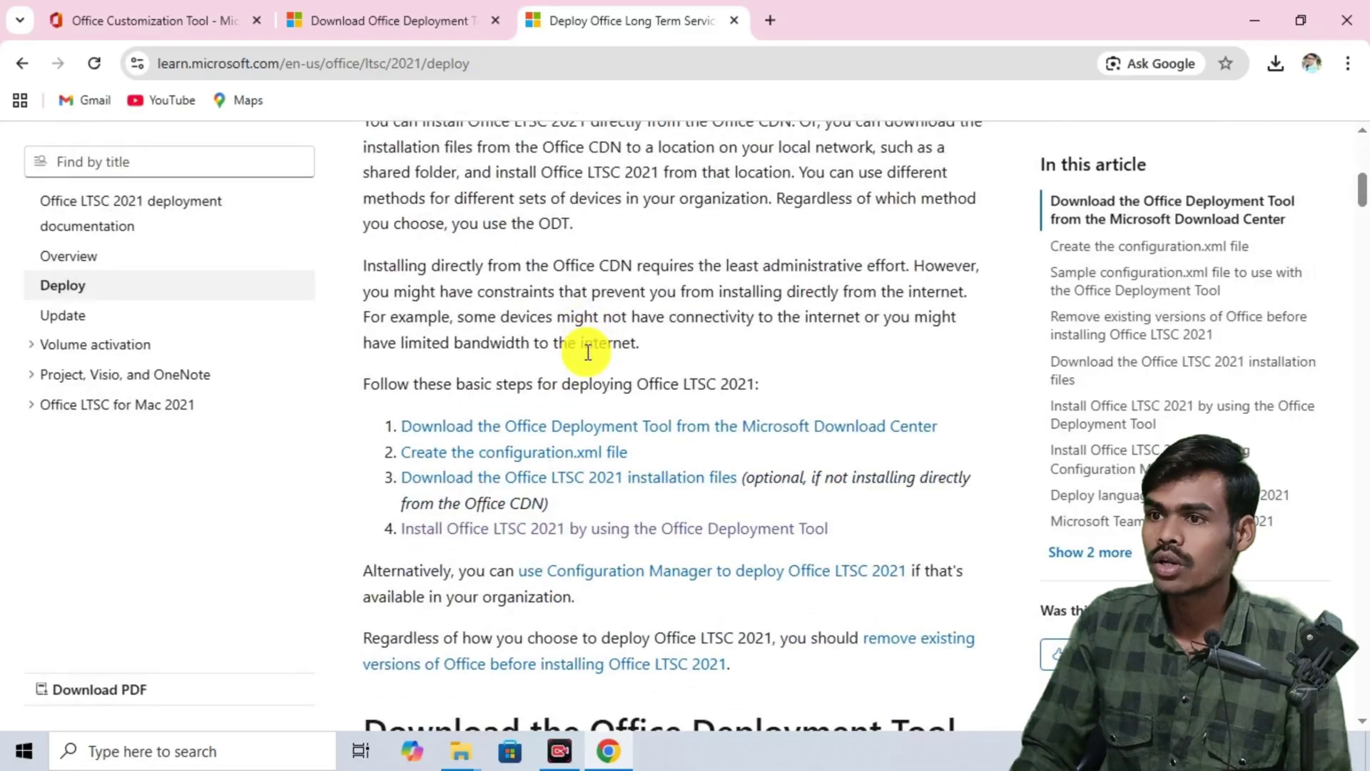
scroll(578, 346, "down", 3)
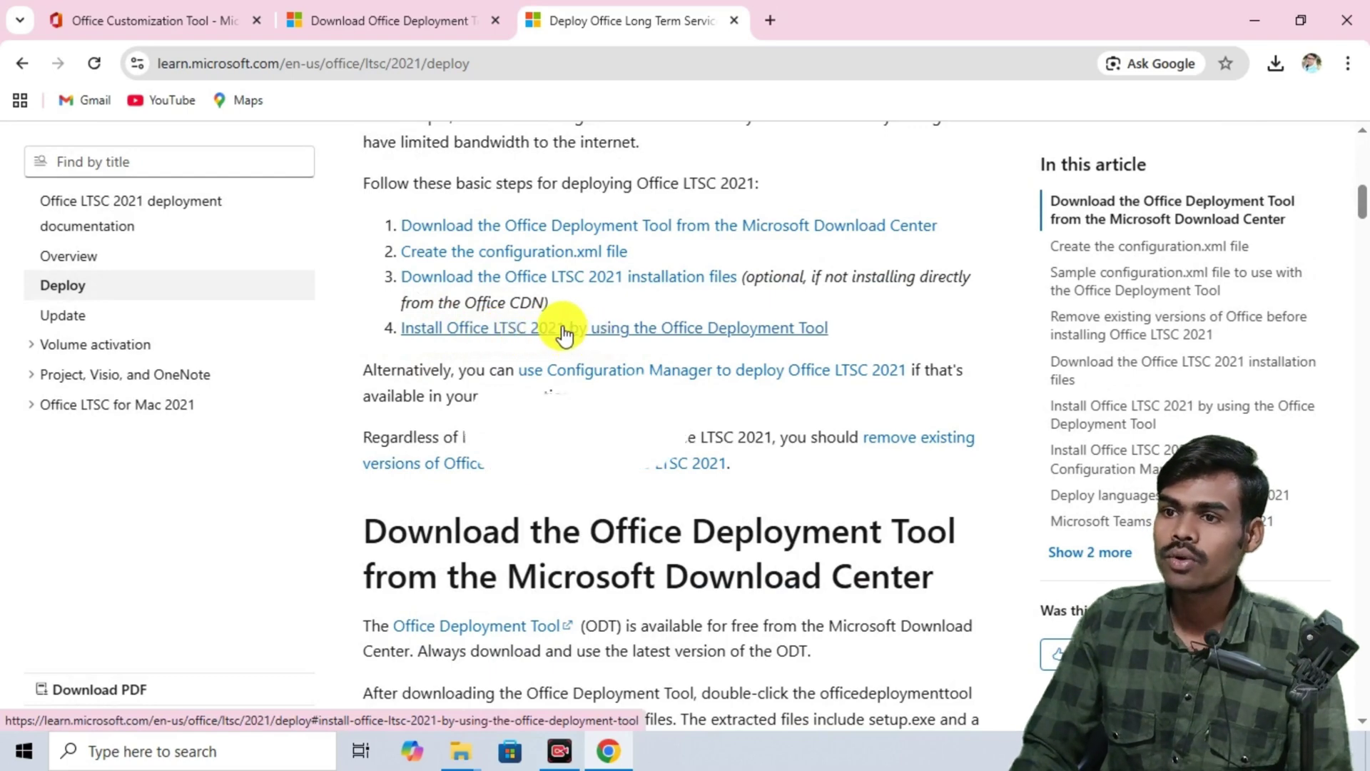
left_click(555, 327)
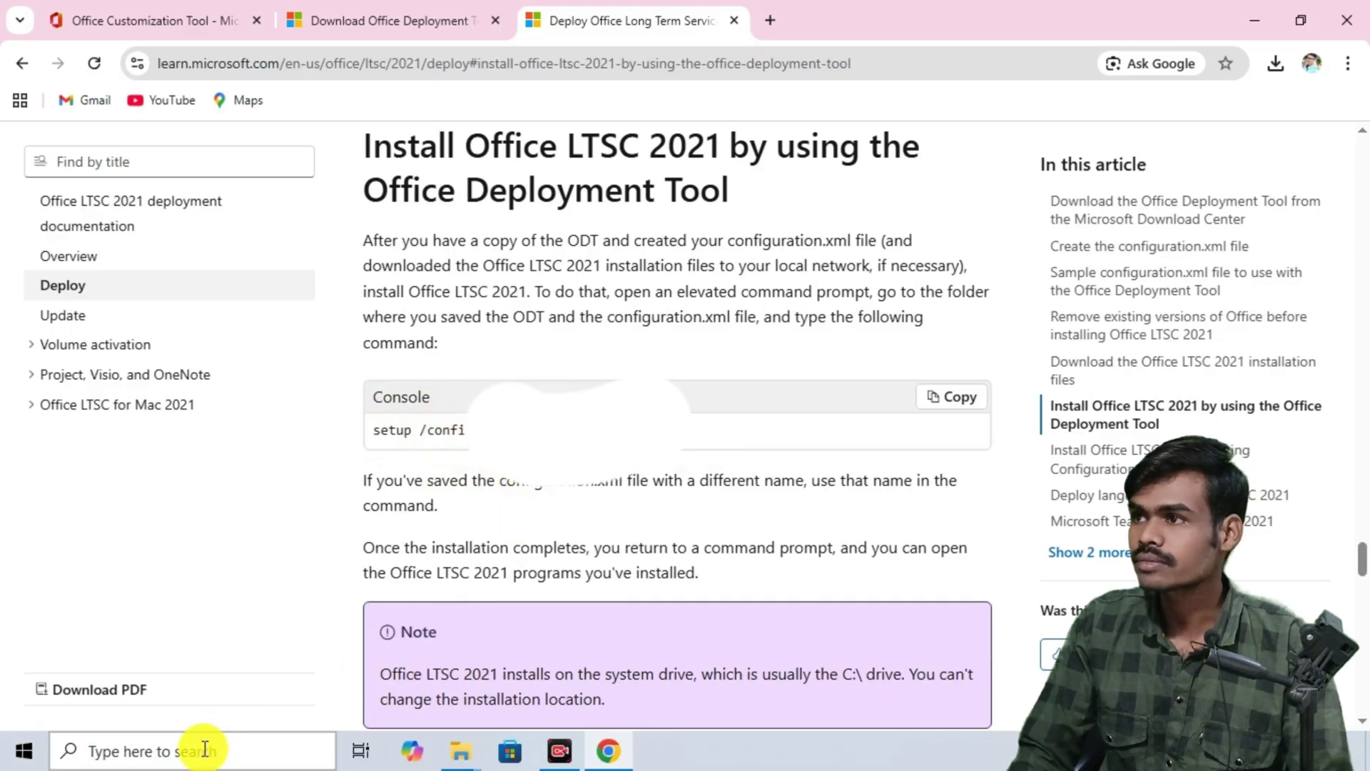
left_click(1253, 20)
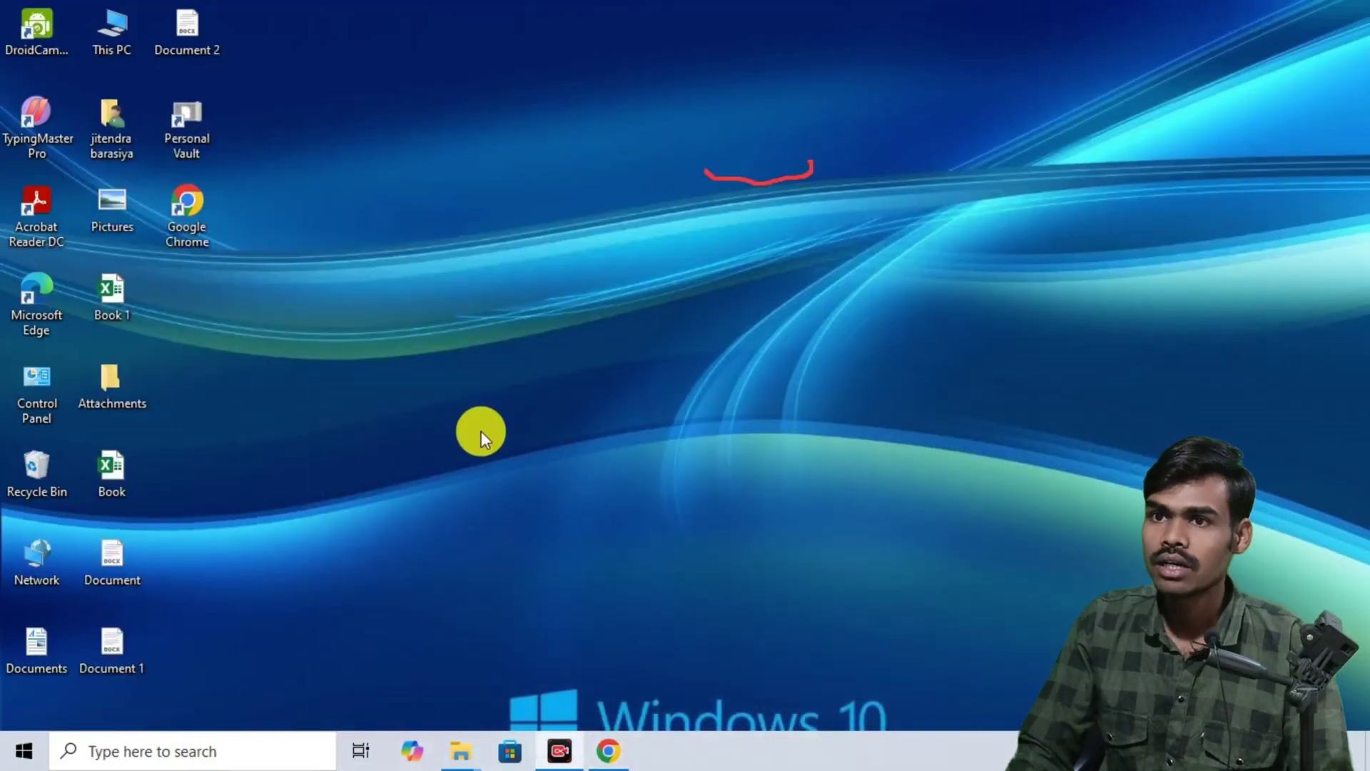
Search 'cmd' and run Command Prompt as administrator.
left_click(193, 753)
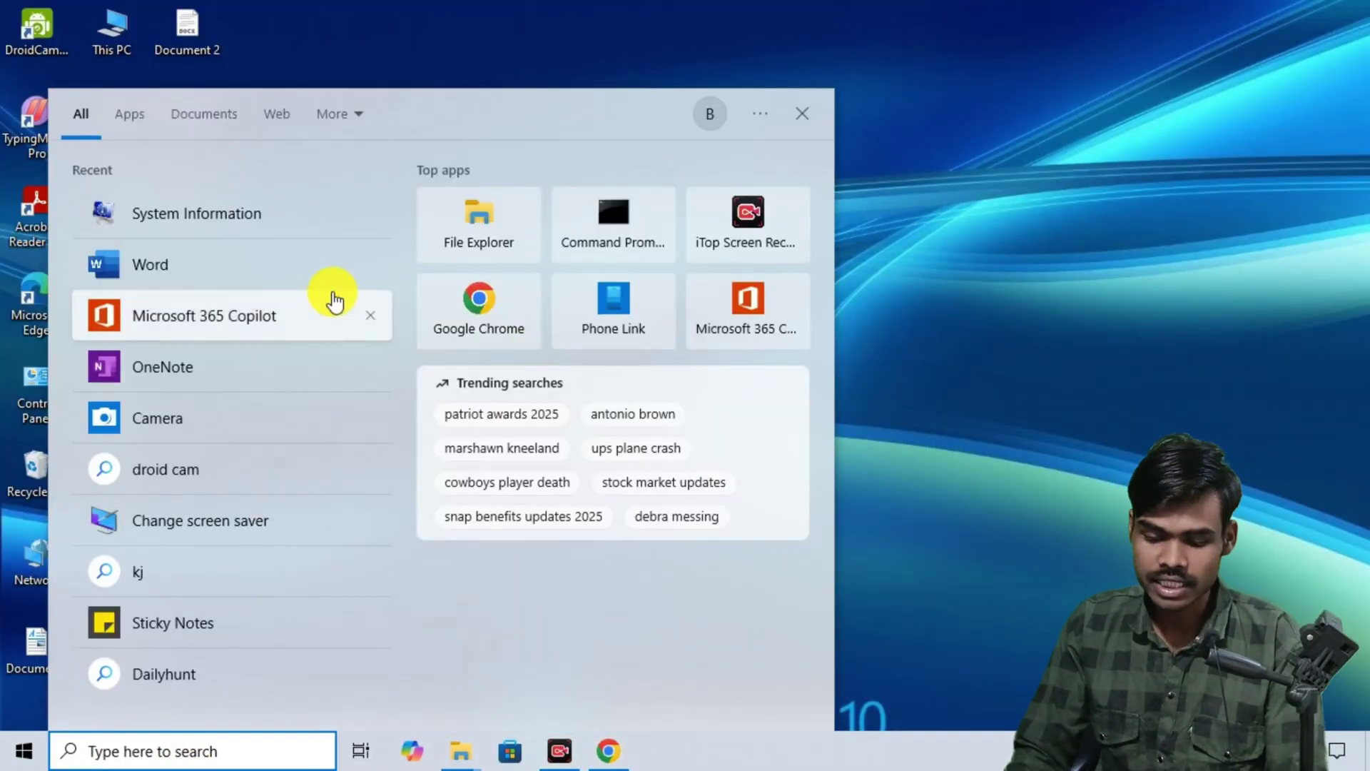
type("c")
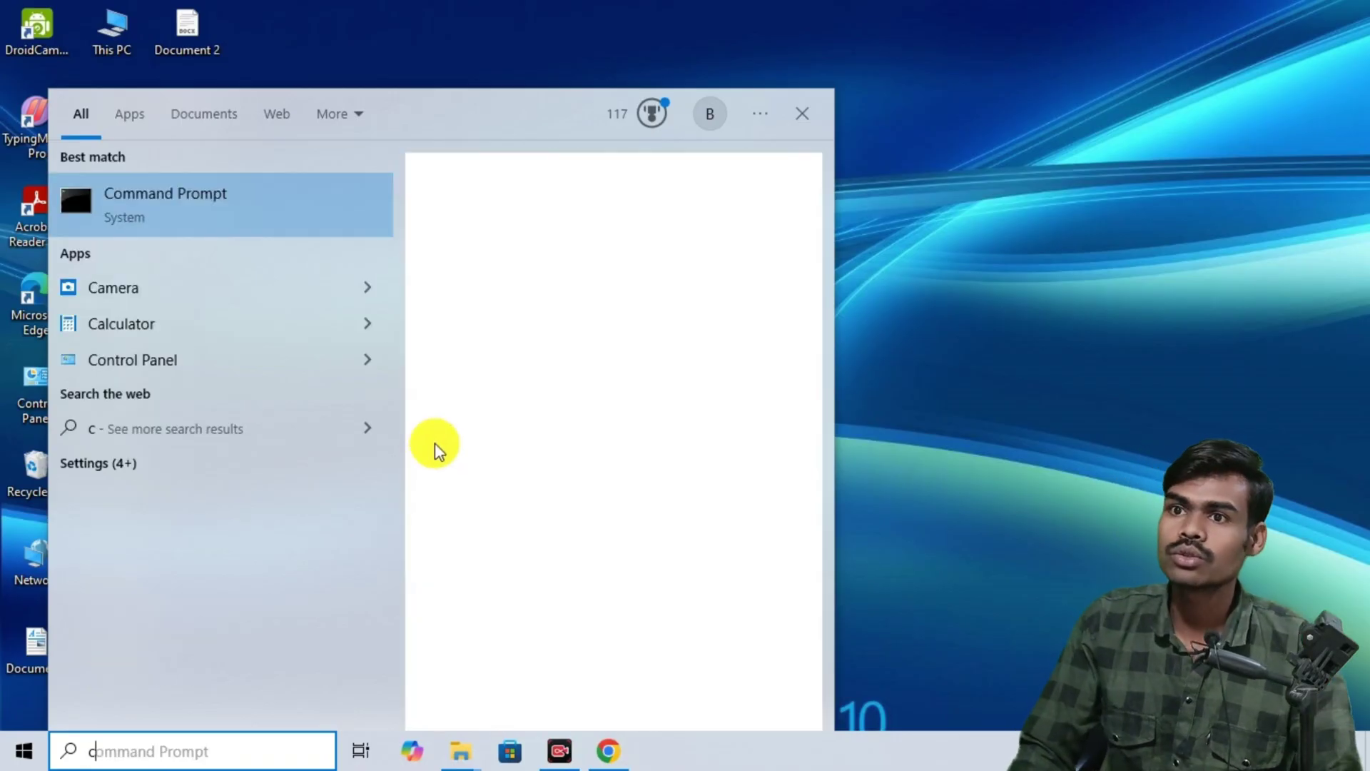
type("md")
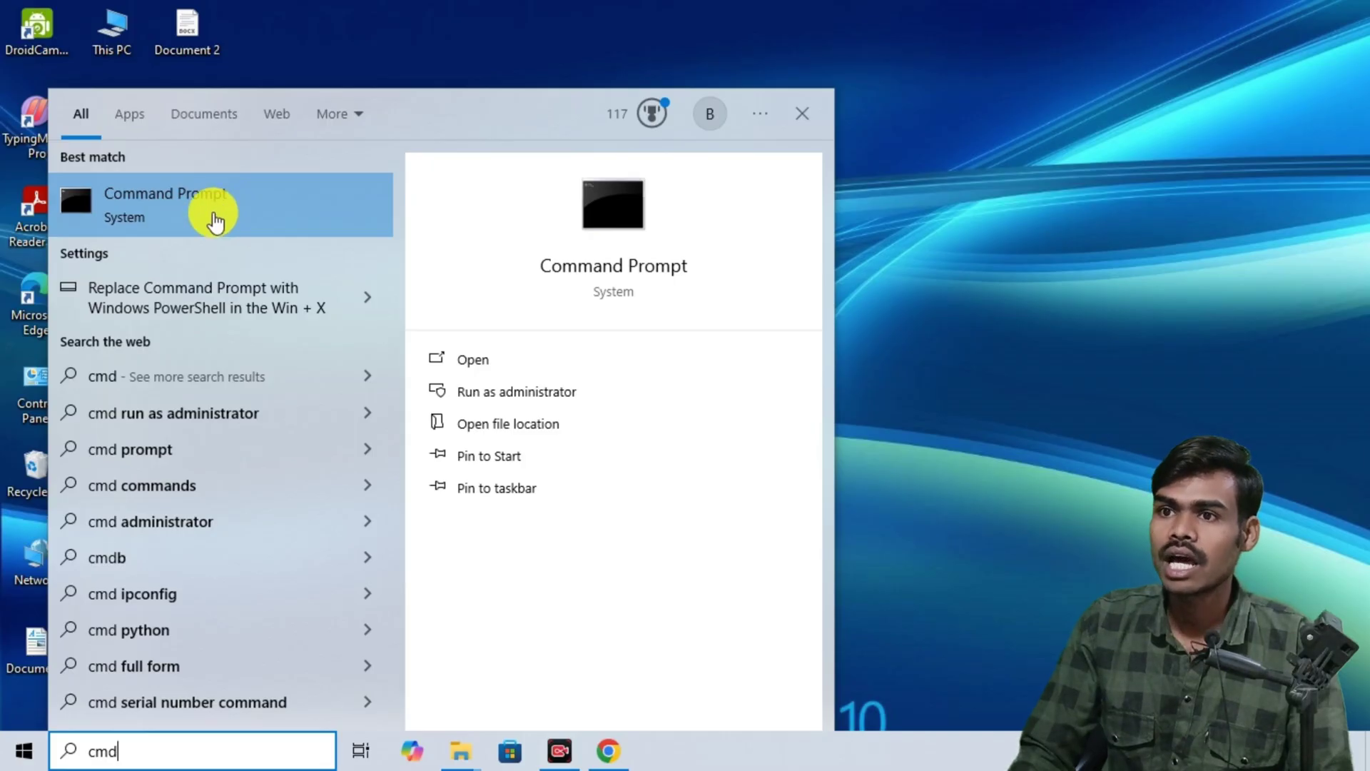
right_click(214, 214)
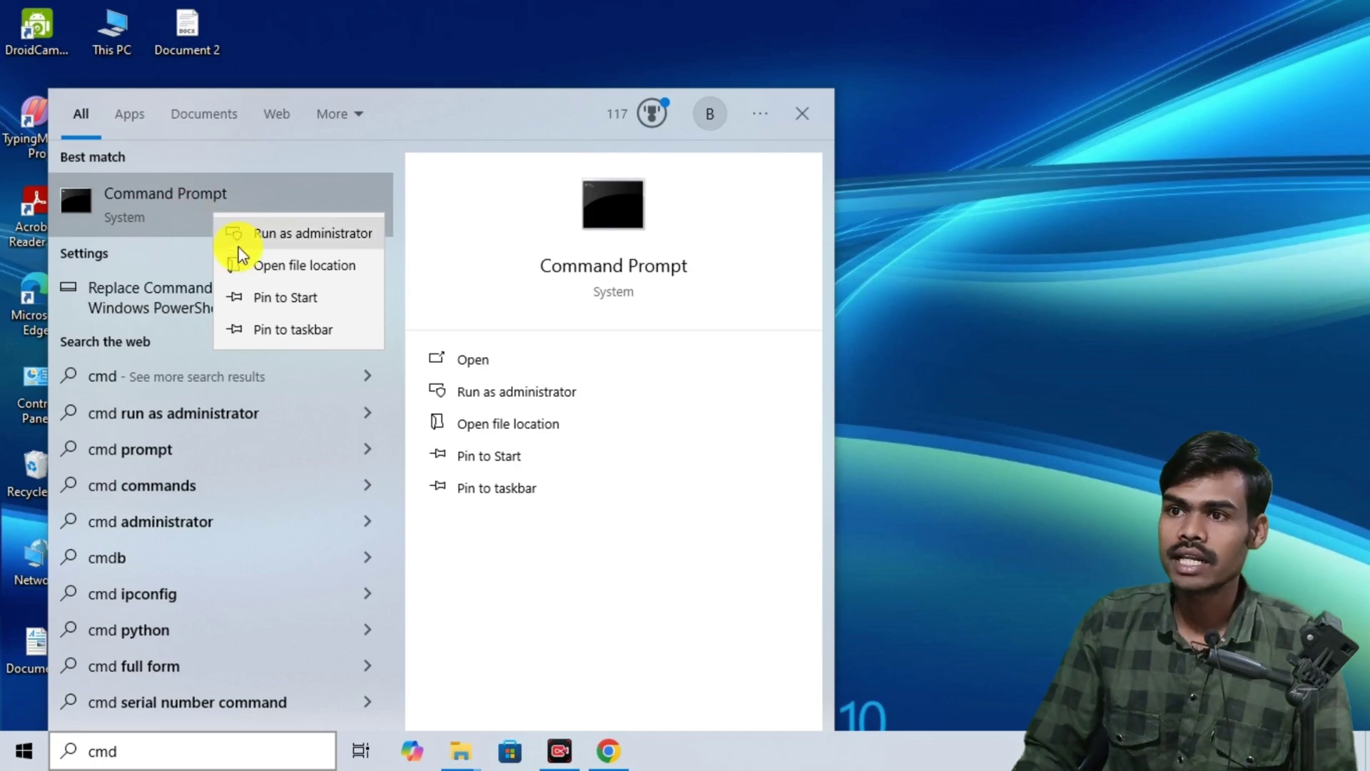
left_click(276, 232)
type("cd")
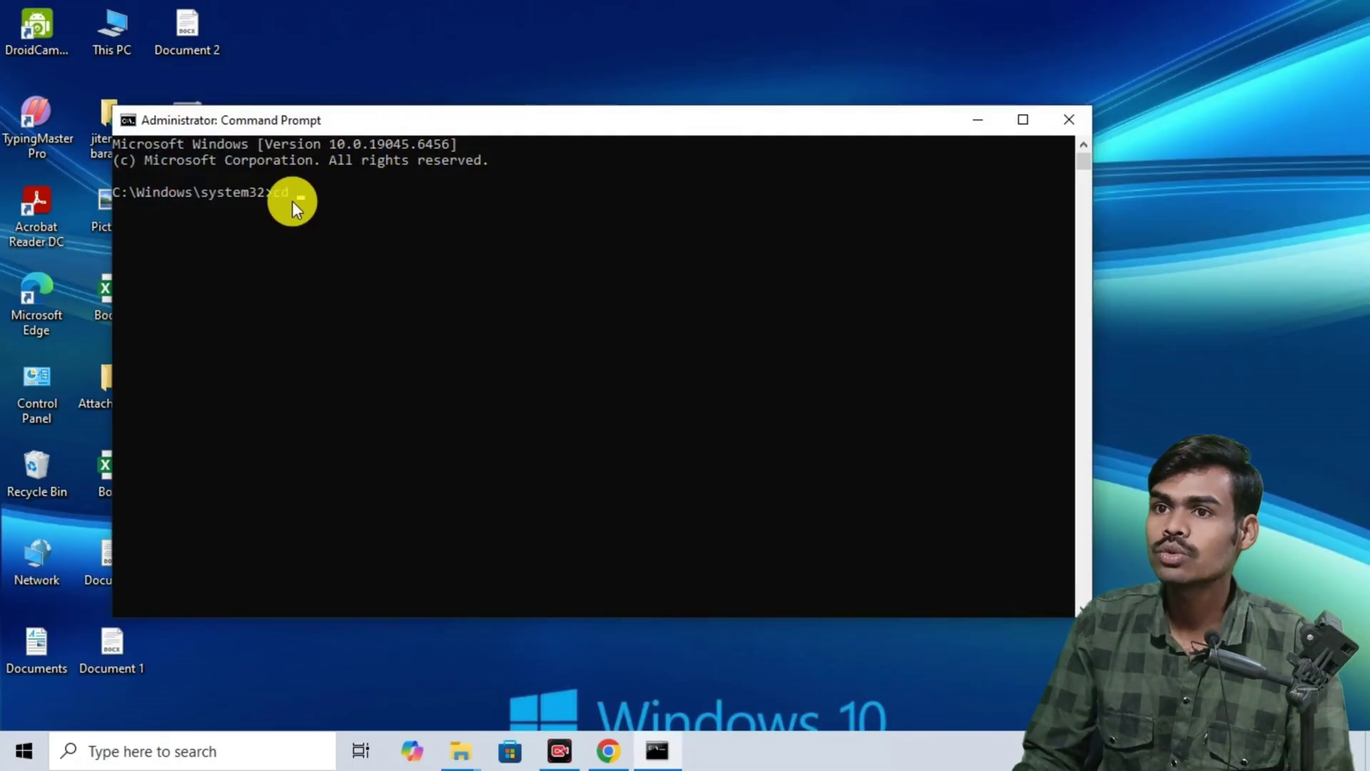
Copy the office 2021 folder's address from File Explorer's address bar.
left_click_drag(518, 119, 795, 49)
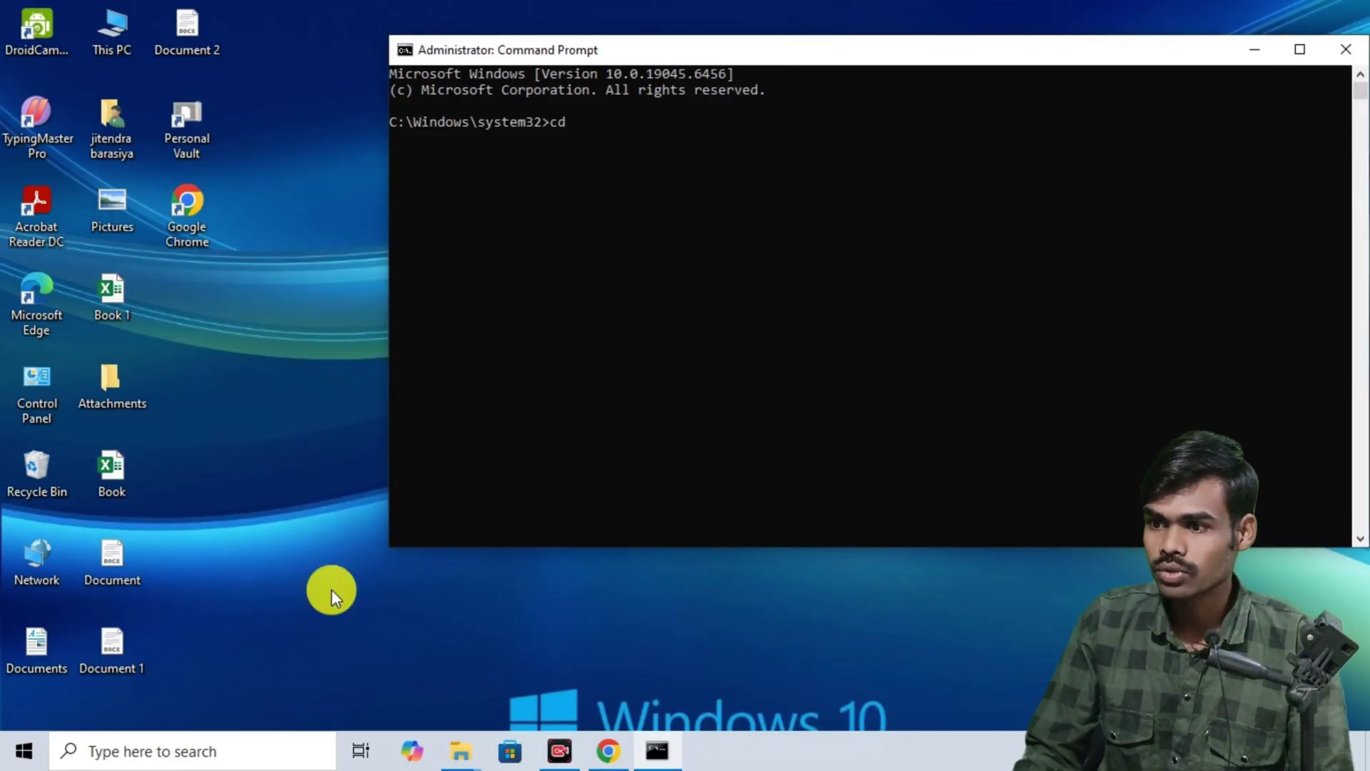
left_click(459, 748)
left_click(361, 695)
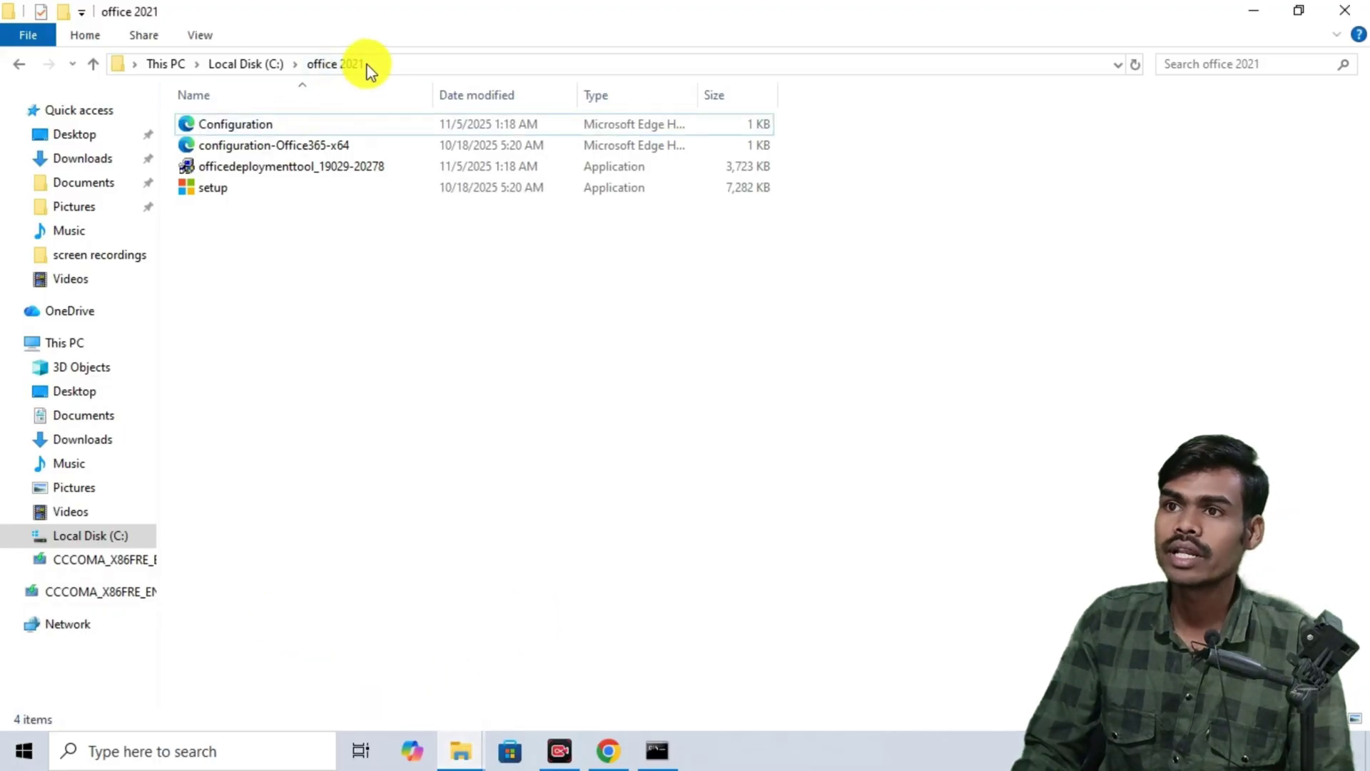
right_click(349, 68)
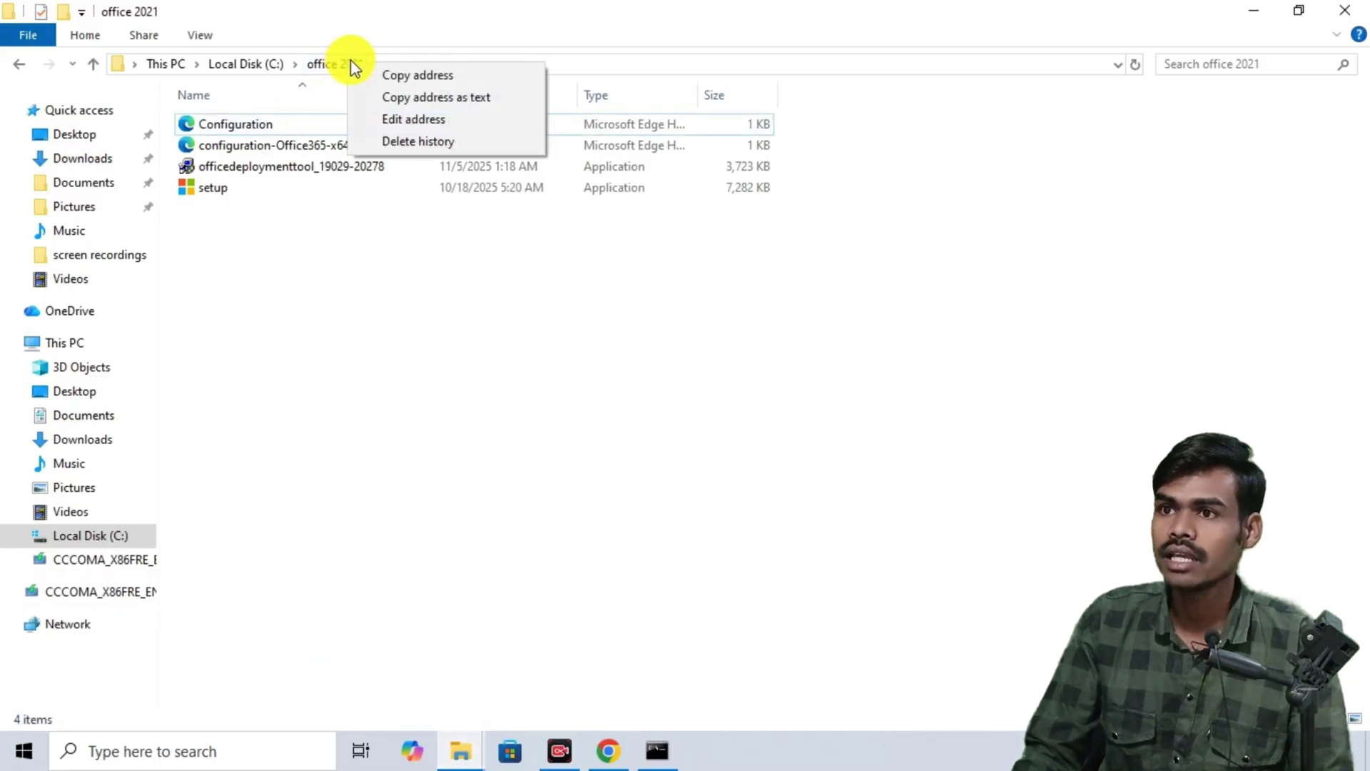
left_click(433, 69)
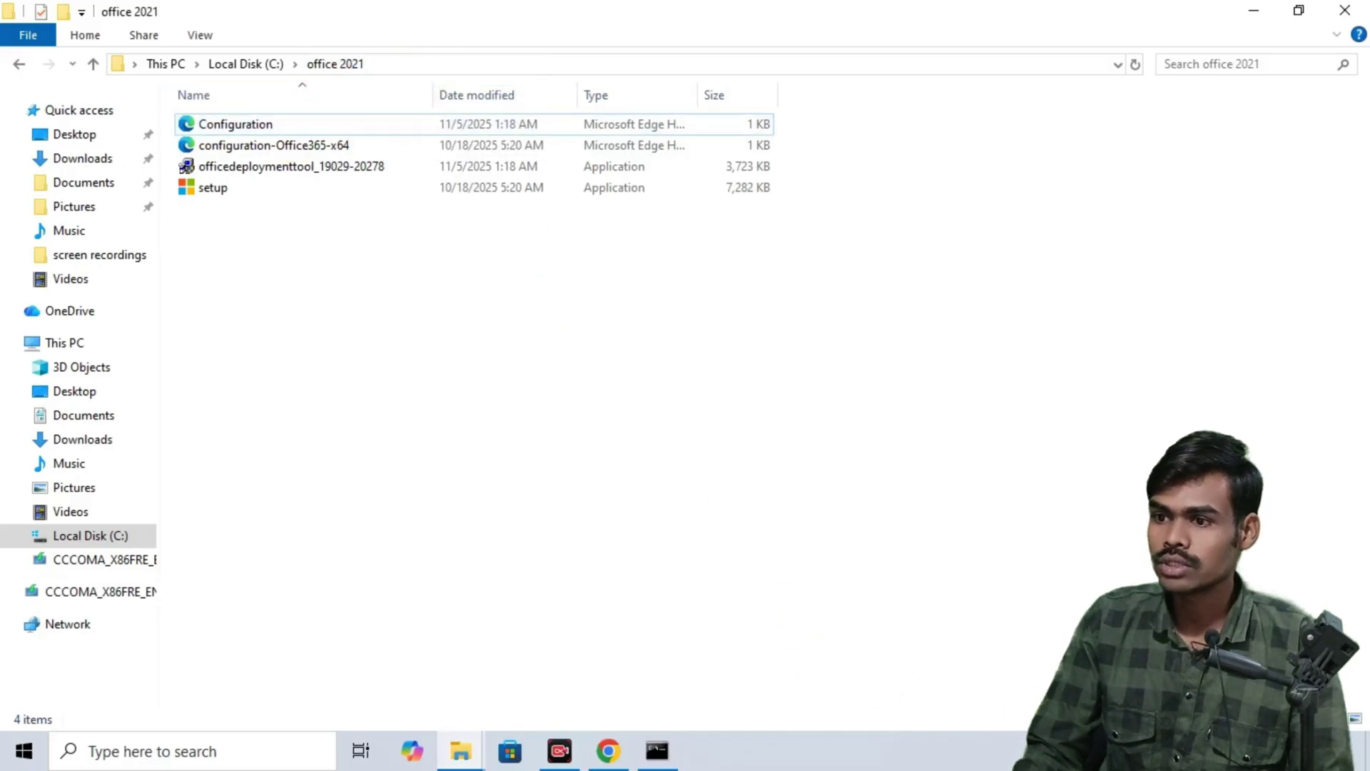
Change Command Prompt's directory to C:\office 2021 using cd and the pasted path.
left_click(655, 749)
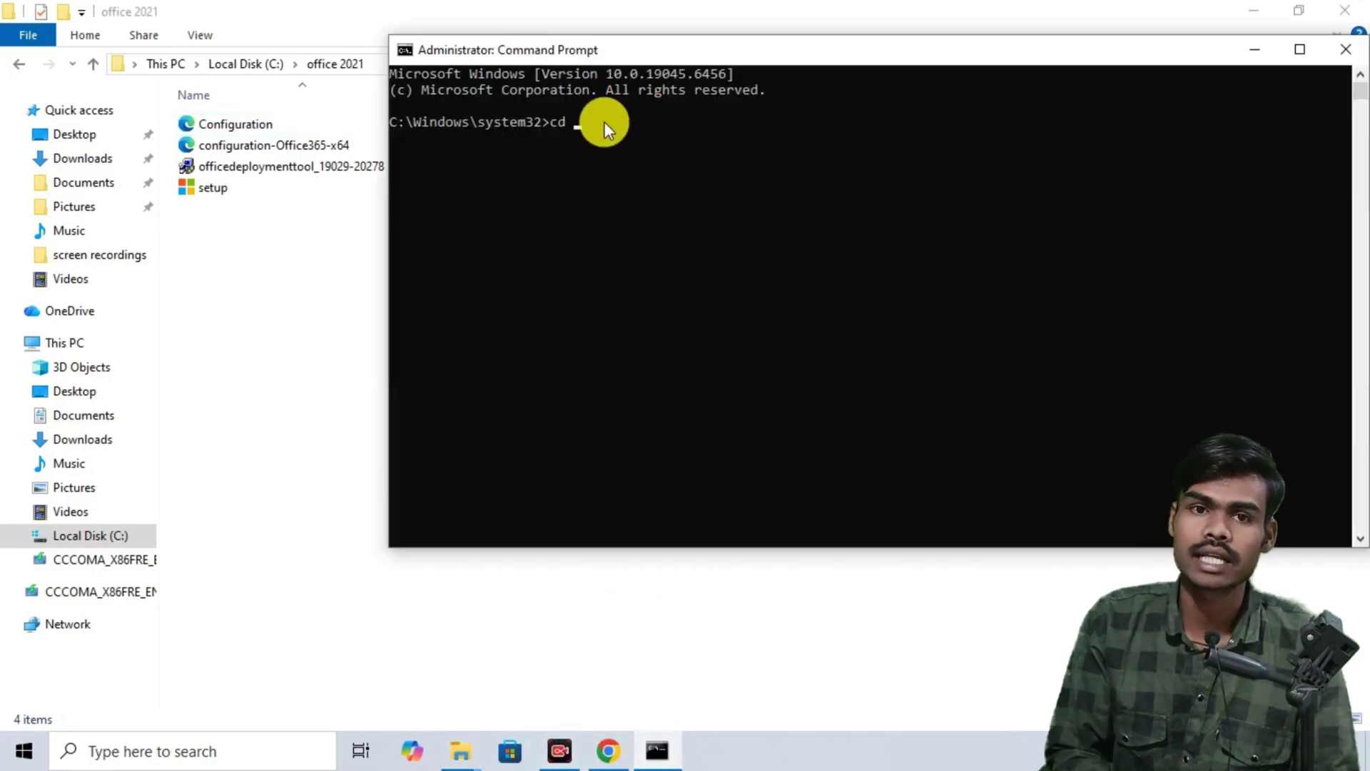
type("C:\\office 2021")
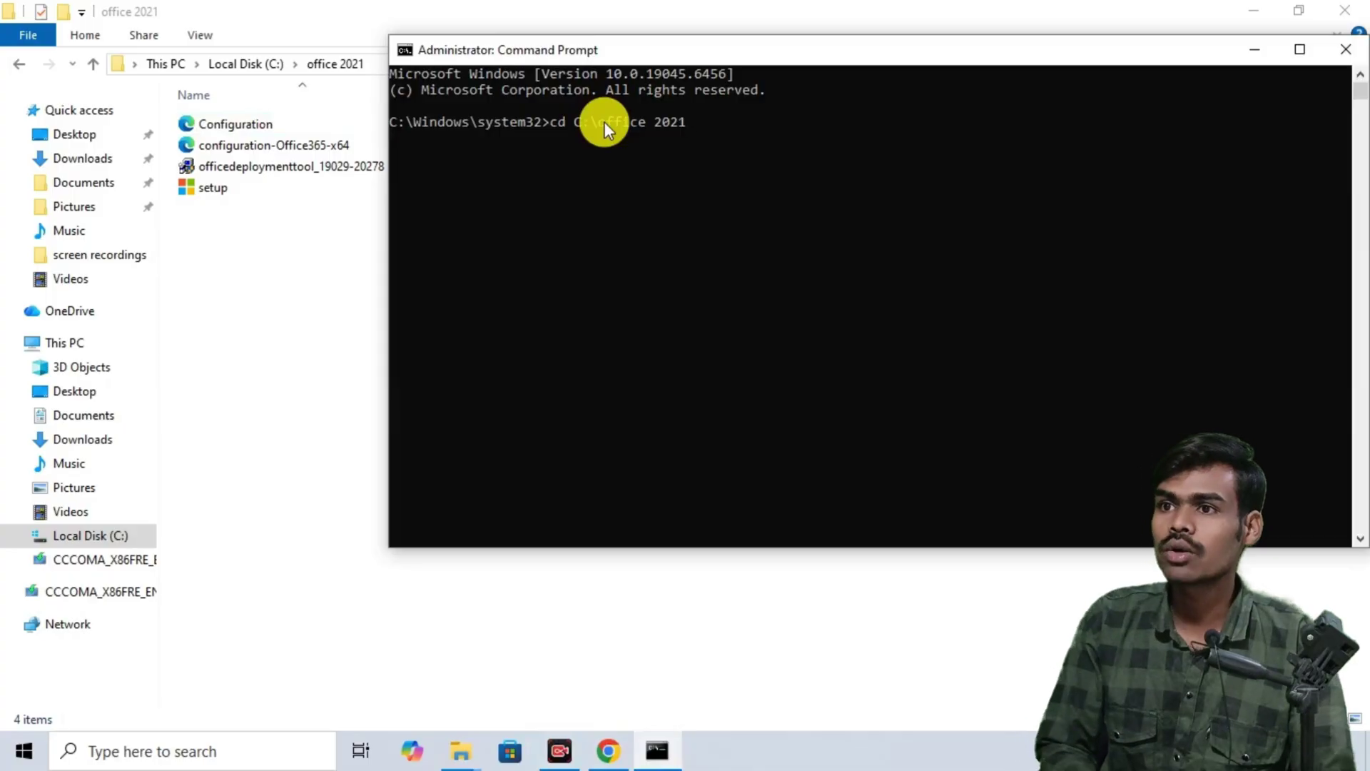
key("Return")
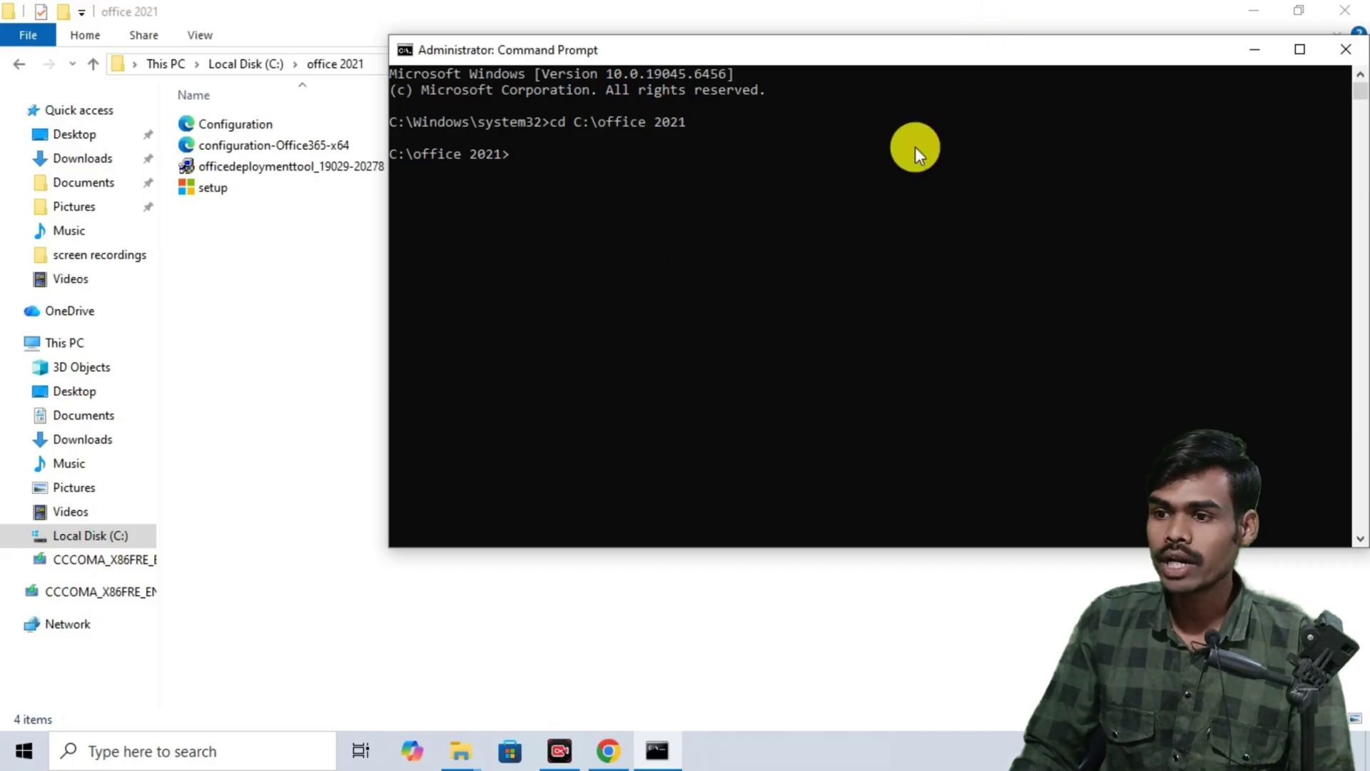
Copy the setup /configure command from Microsoft Learn and run it in Command Prompt.
left_click(606, 755)
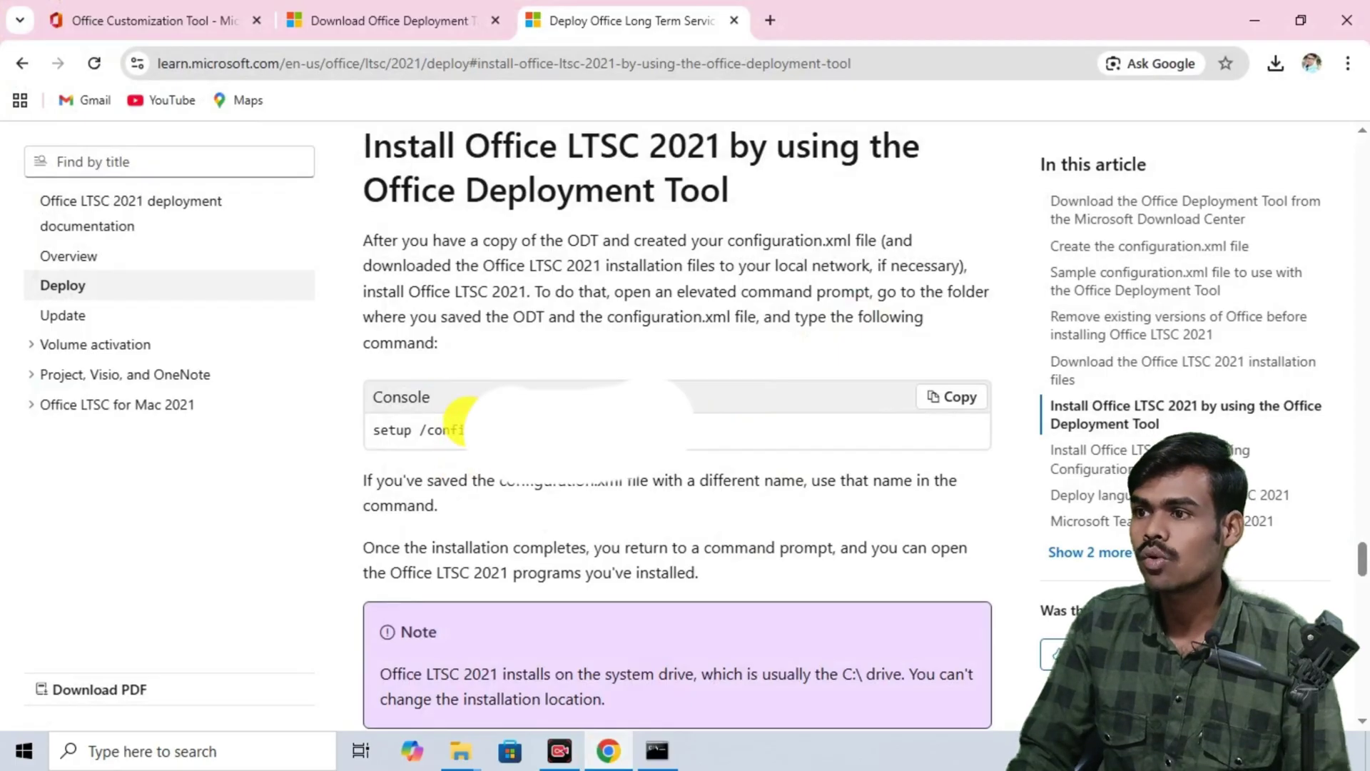
left_click(953, 401)
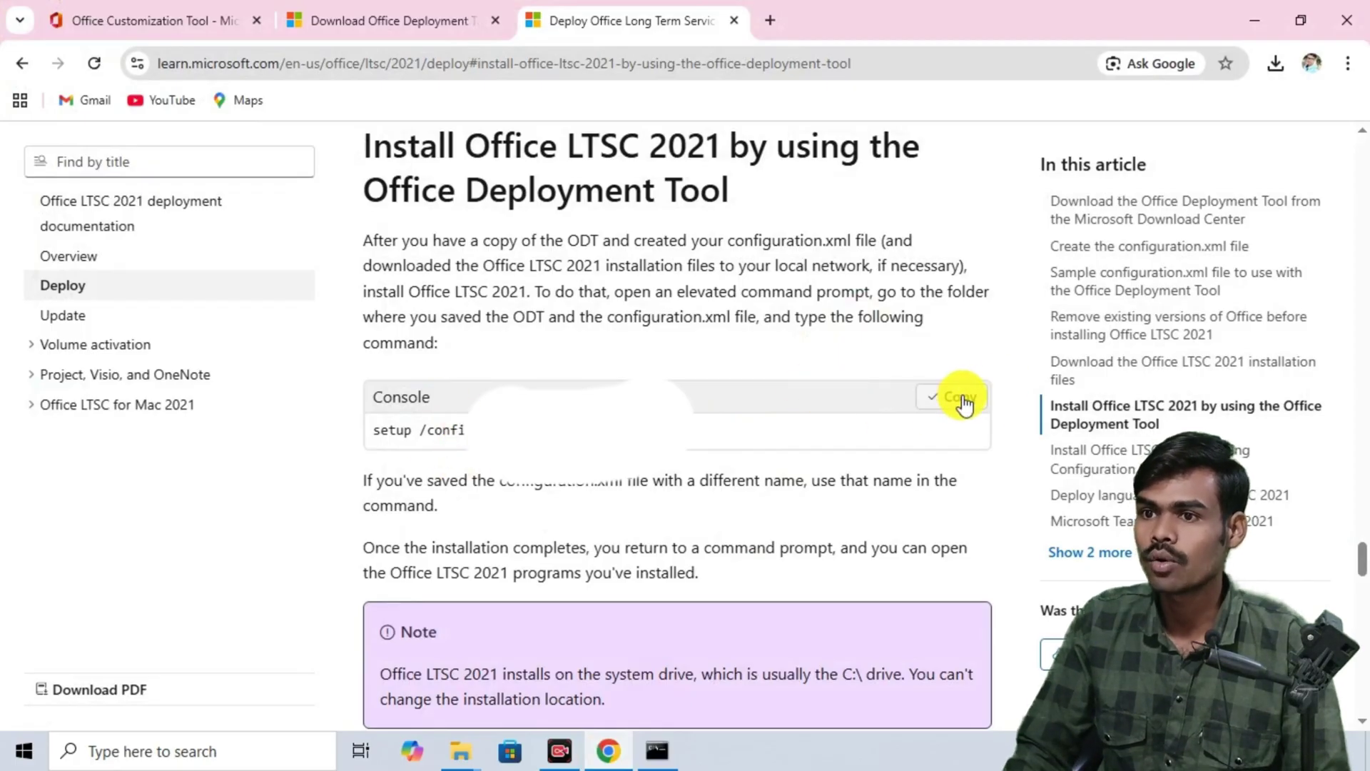
left_click_drag(373, 429, 771, 436)
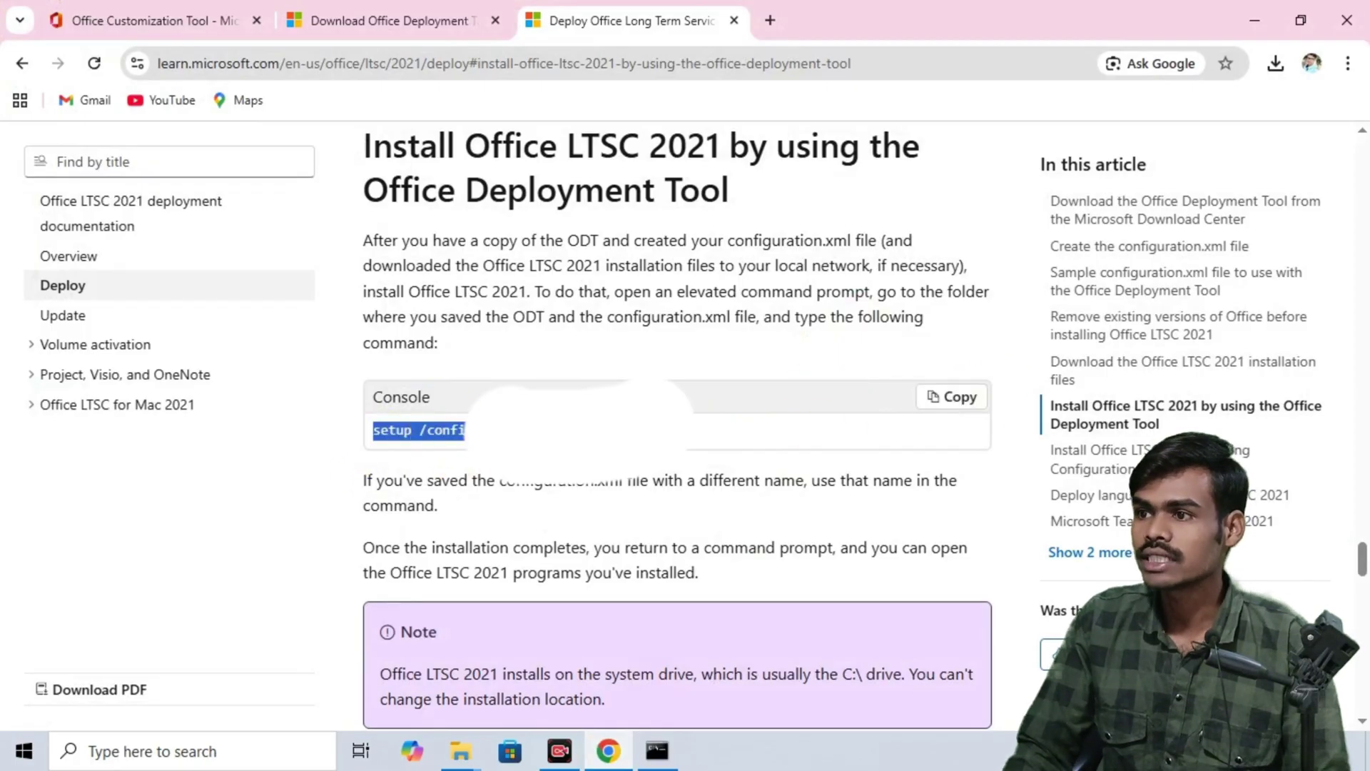
left_click(771, 437)
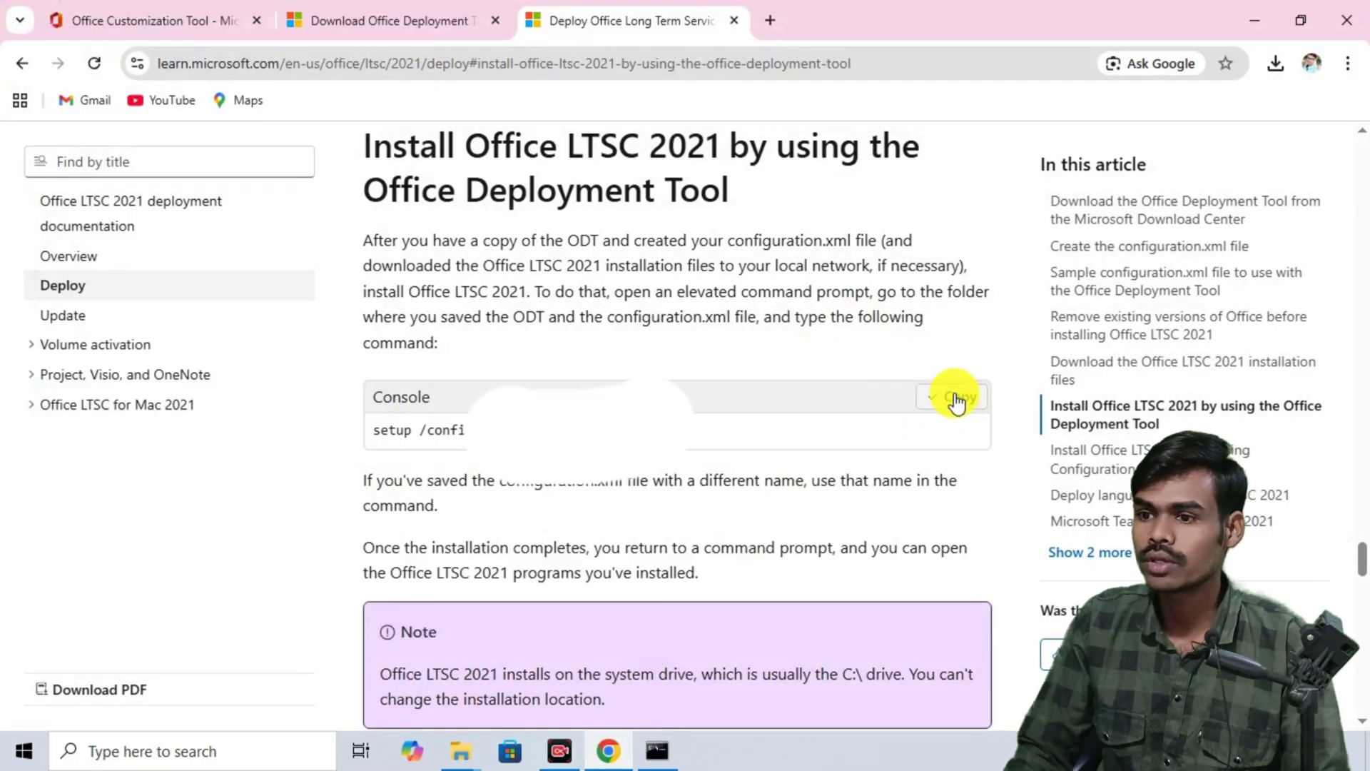
left_click(657, 753)
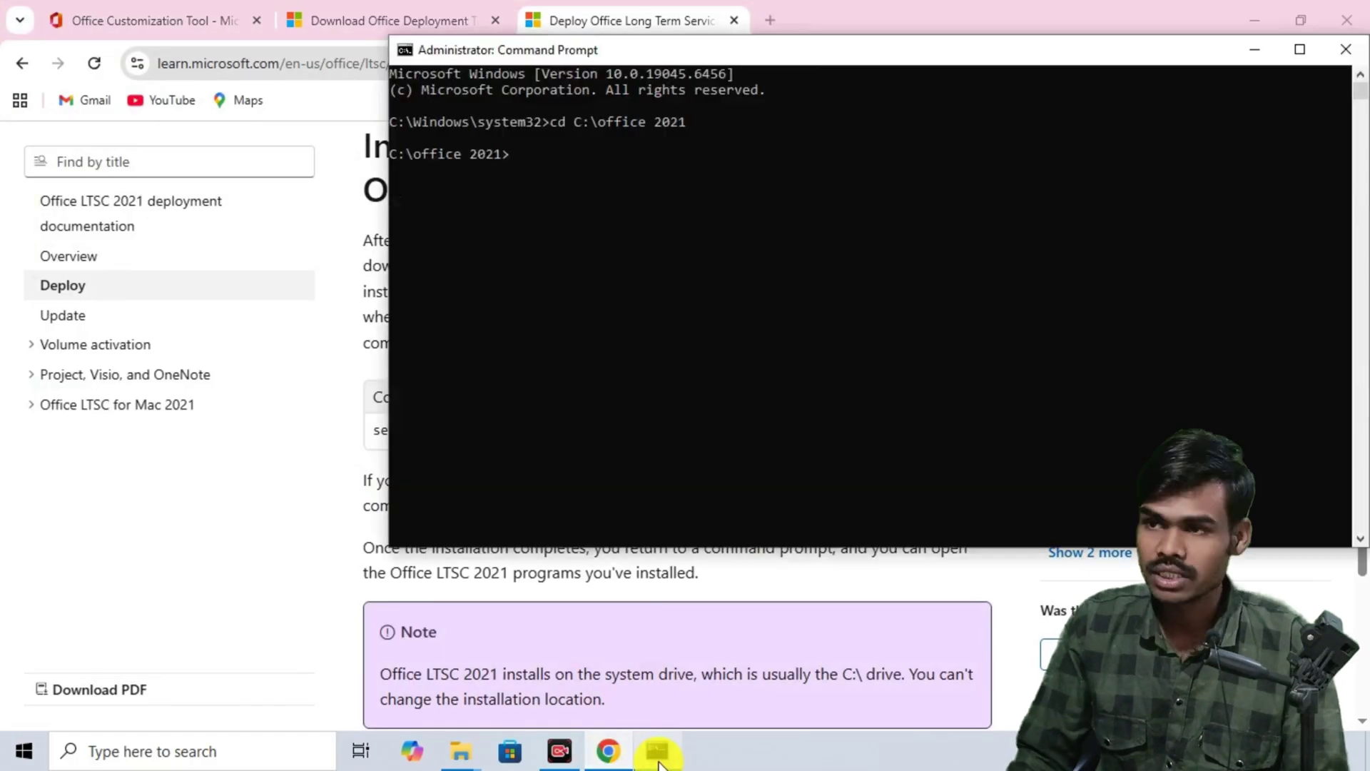
right_click(531, 151)
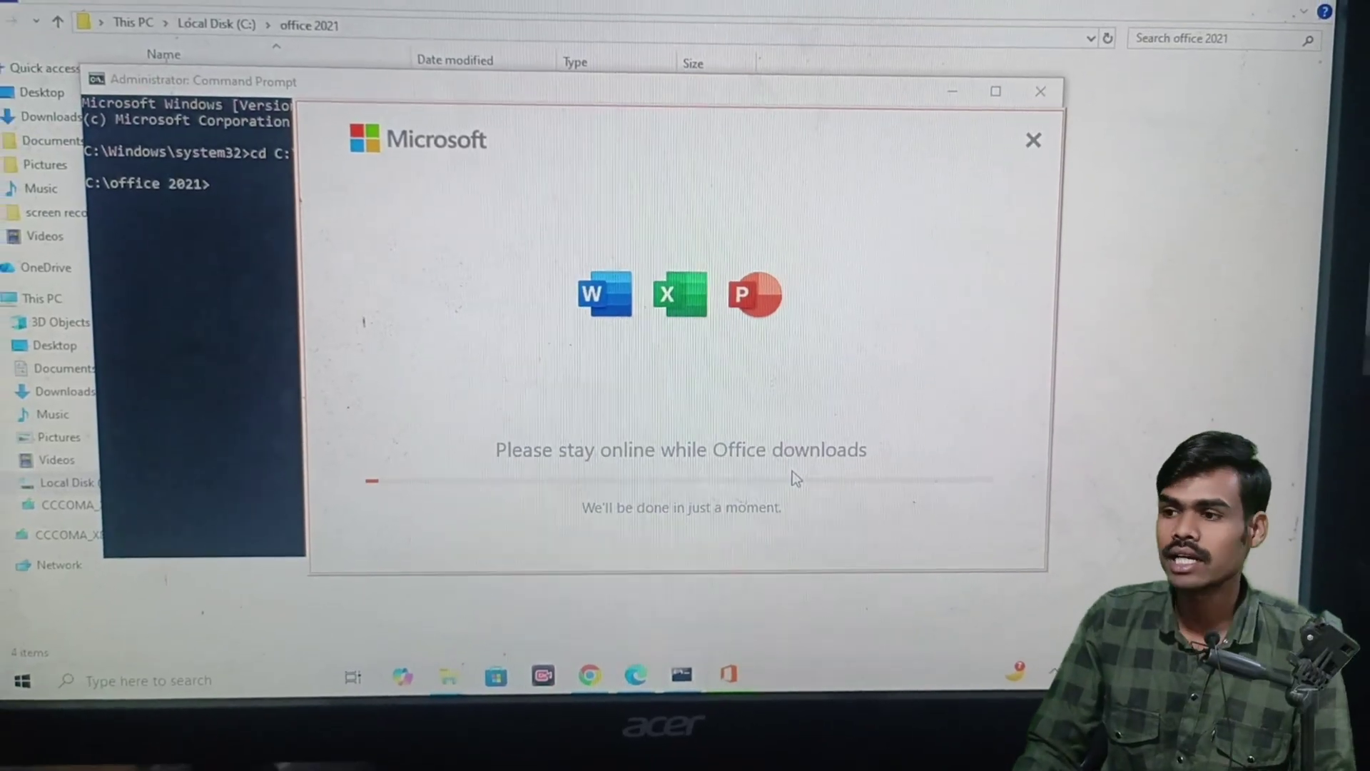
Confirm in Action Center that Office LTSC Professional Plus 2021 finished installing, then accept its license.
left_click(1215, 291)
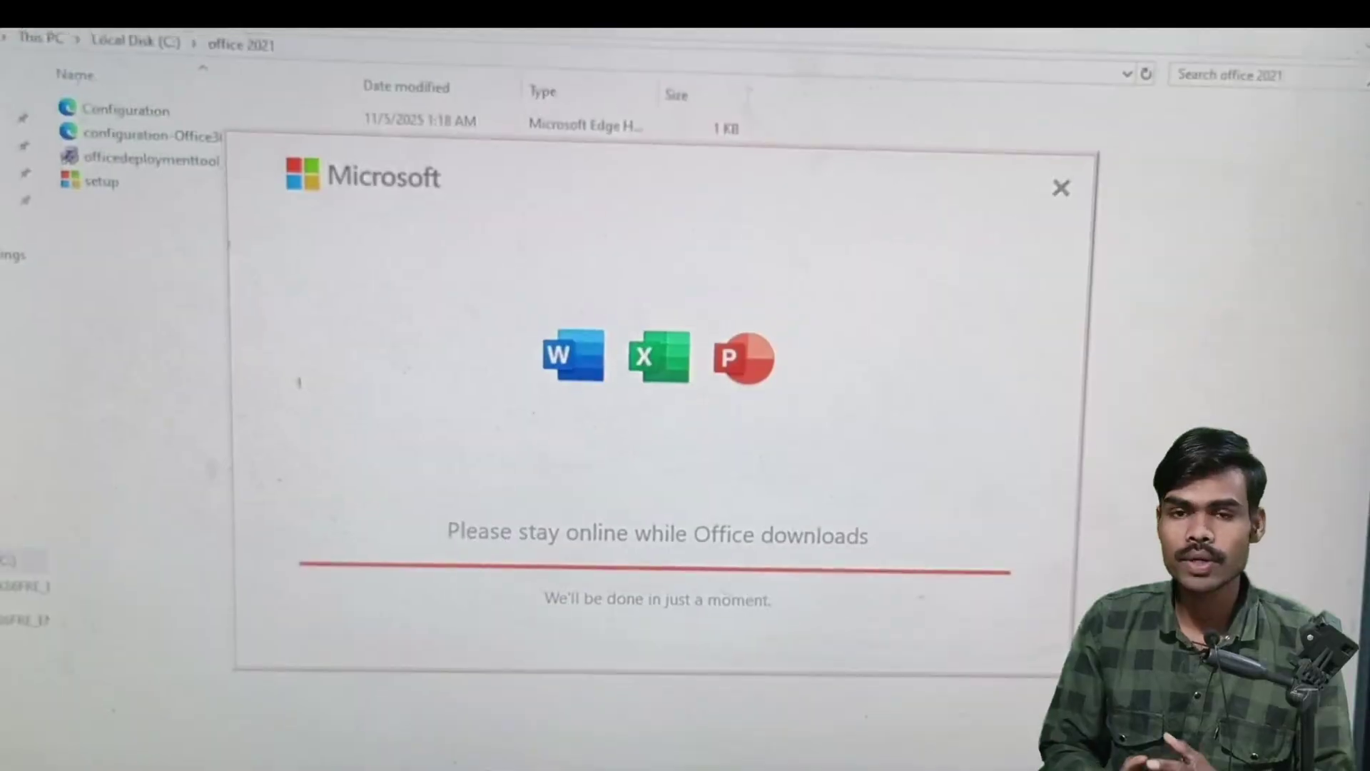
key("super+a")
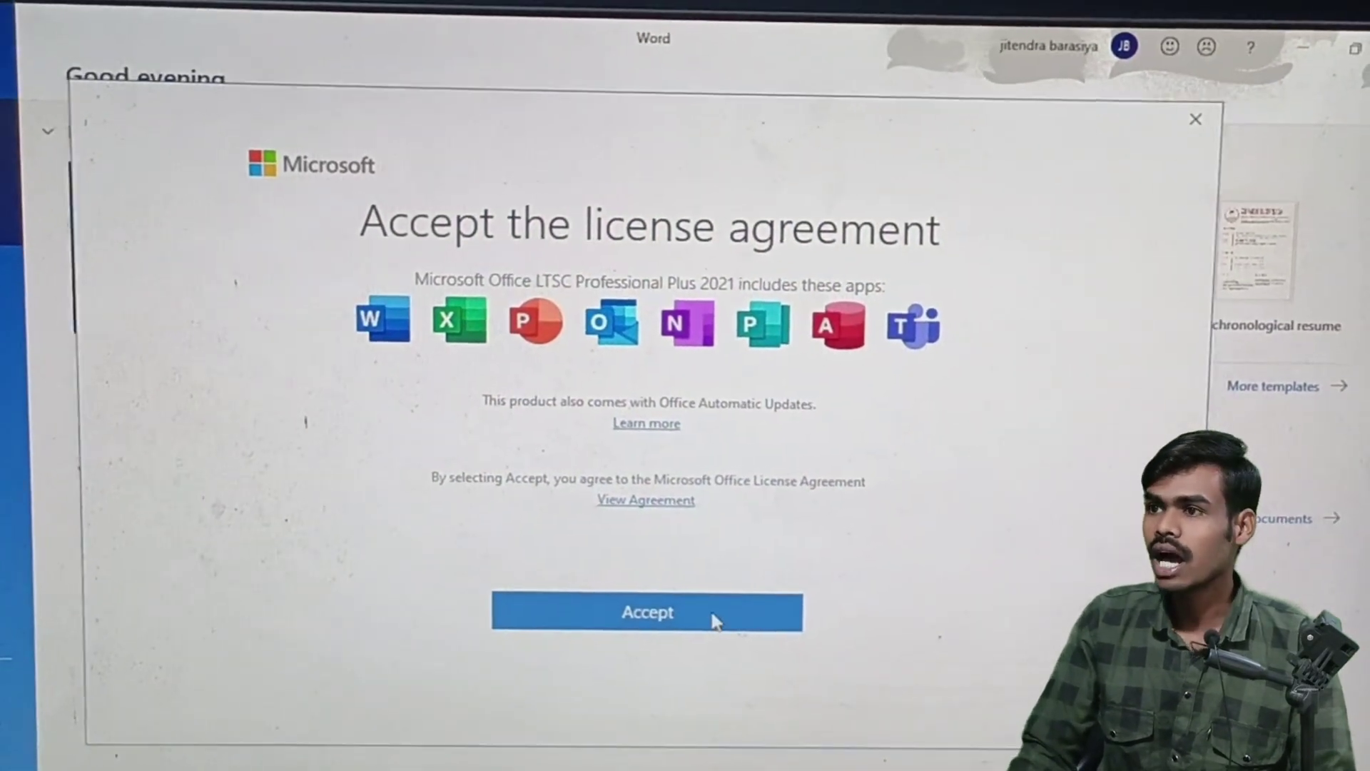
left_click(729, 618)
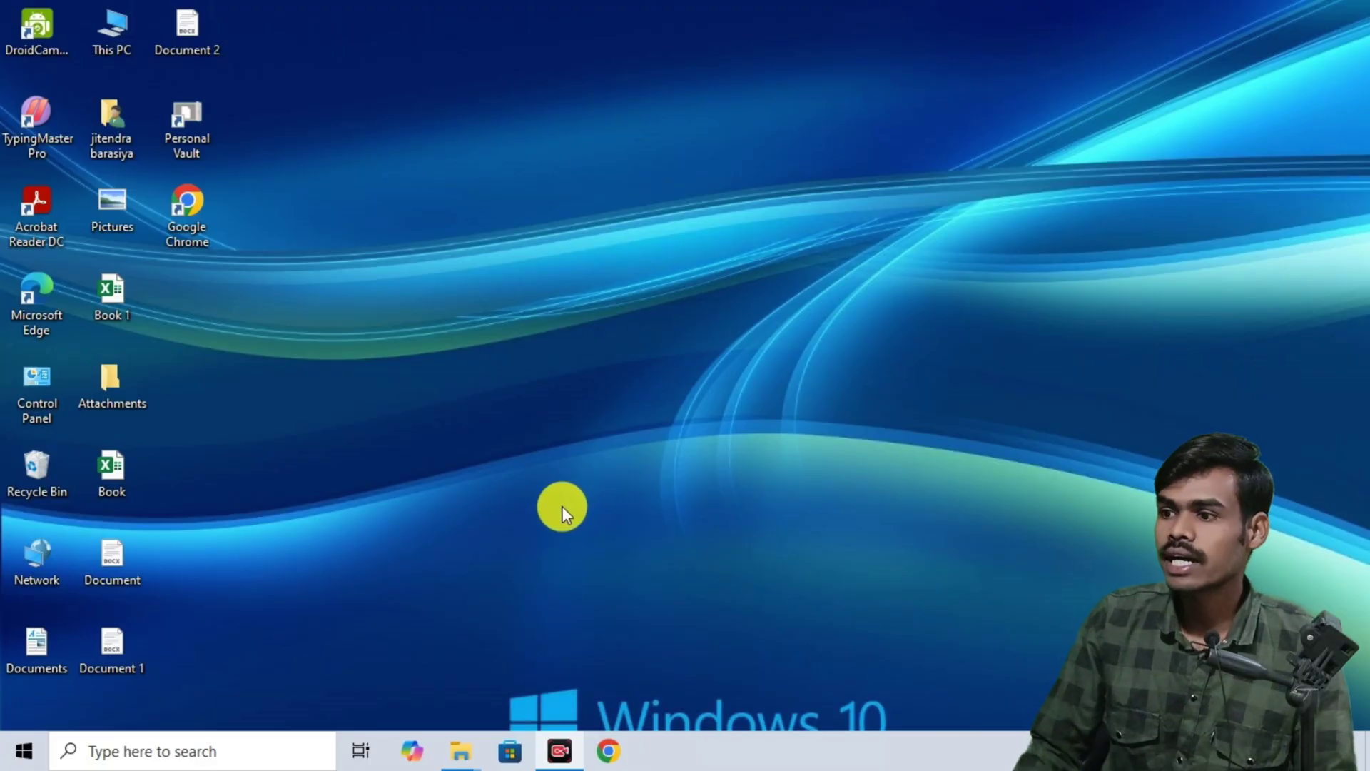
Open Excel with a blank workbook and minimise it.
left_click(29, 759)
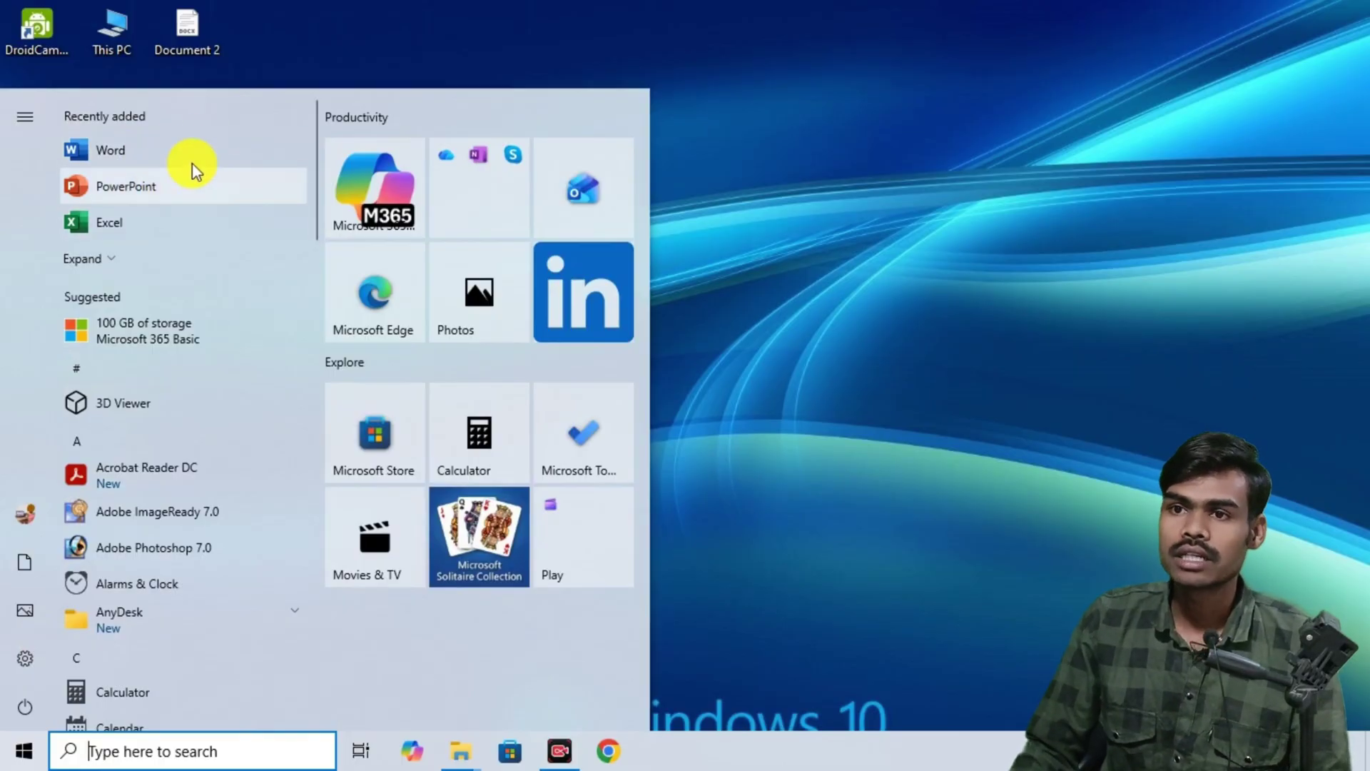
left_click(143, 224)
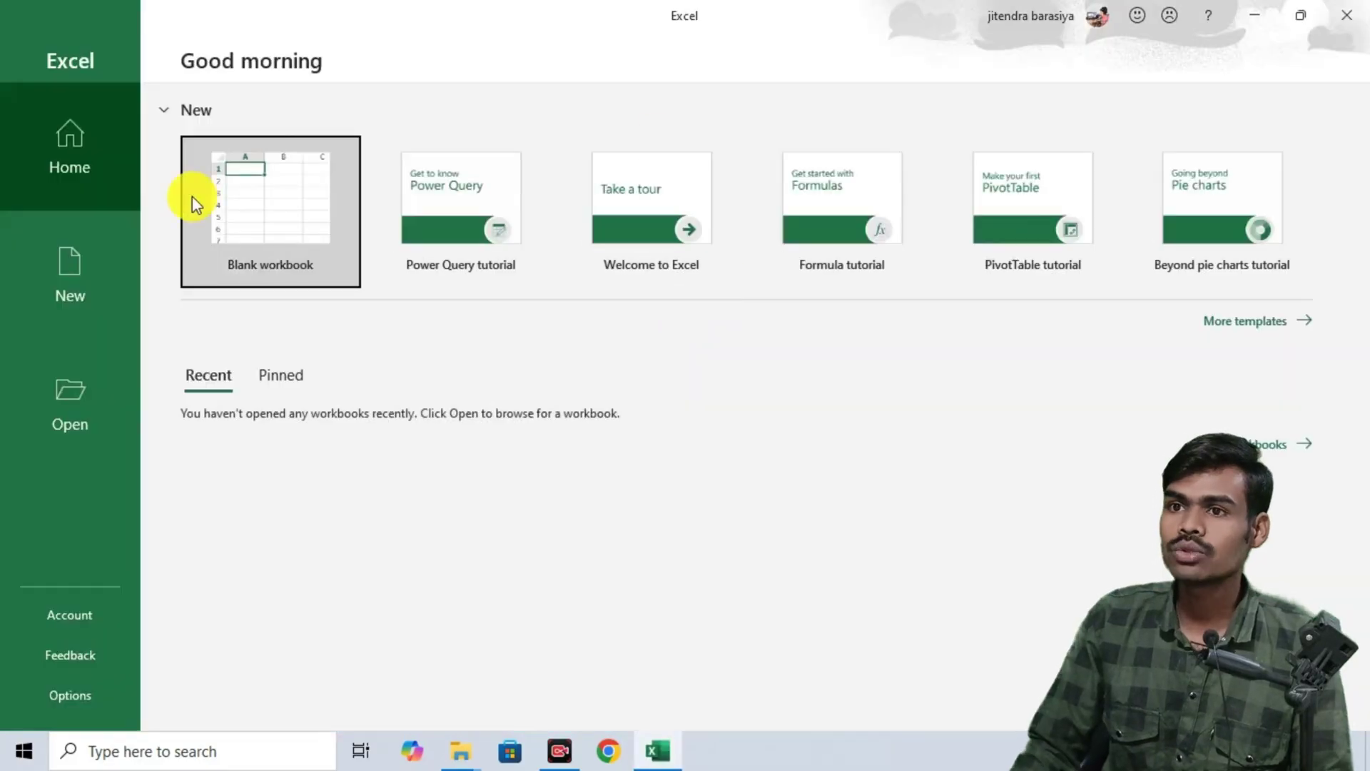
left_click(269, 206)
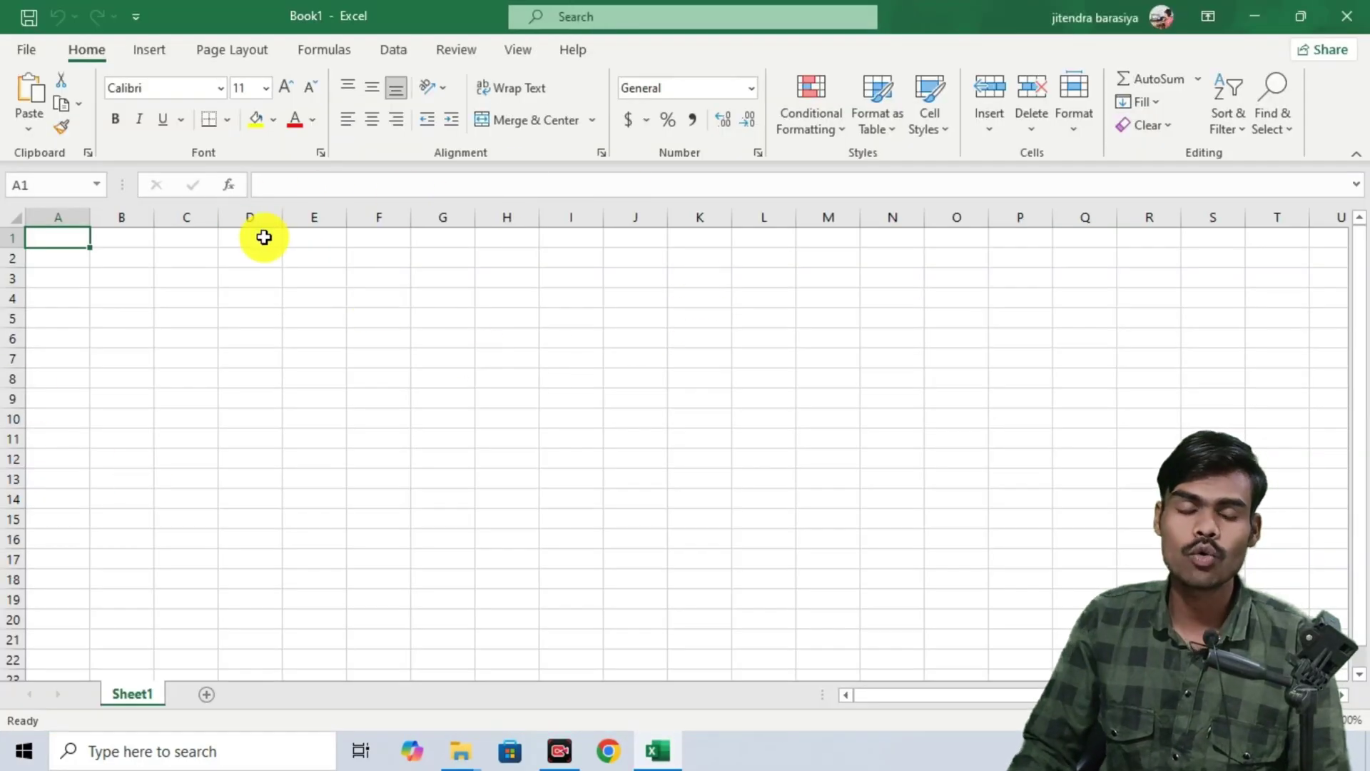
left_click(1255, 16)
Open Word with a blank document and minimise it.
left_click(23, 749)
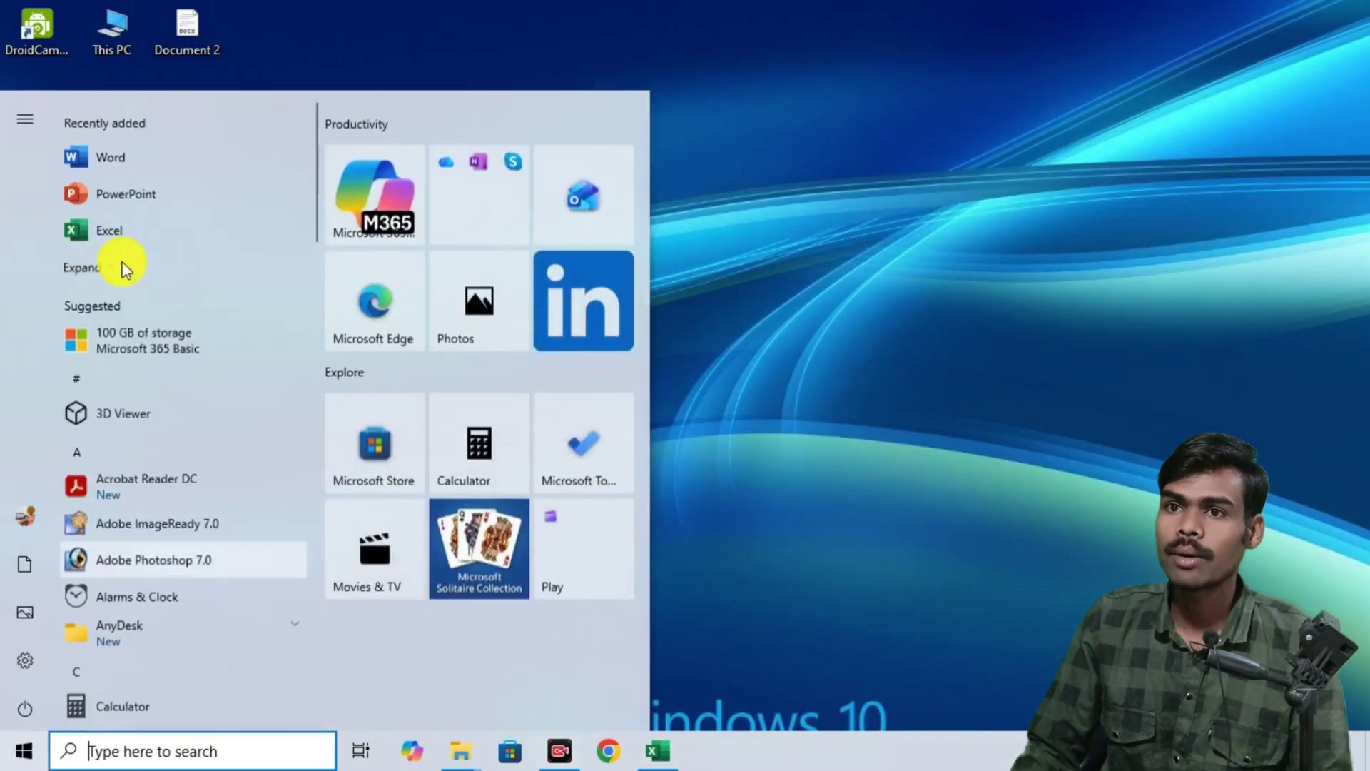
left_click(141, 153)
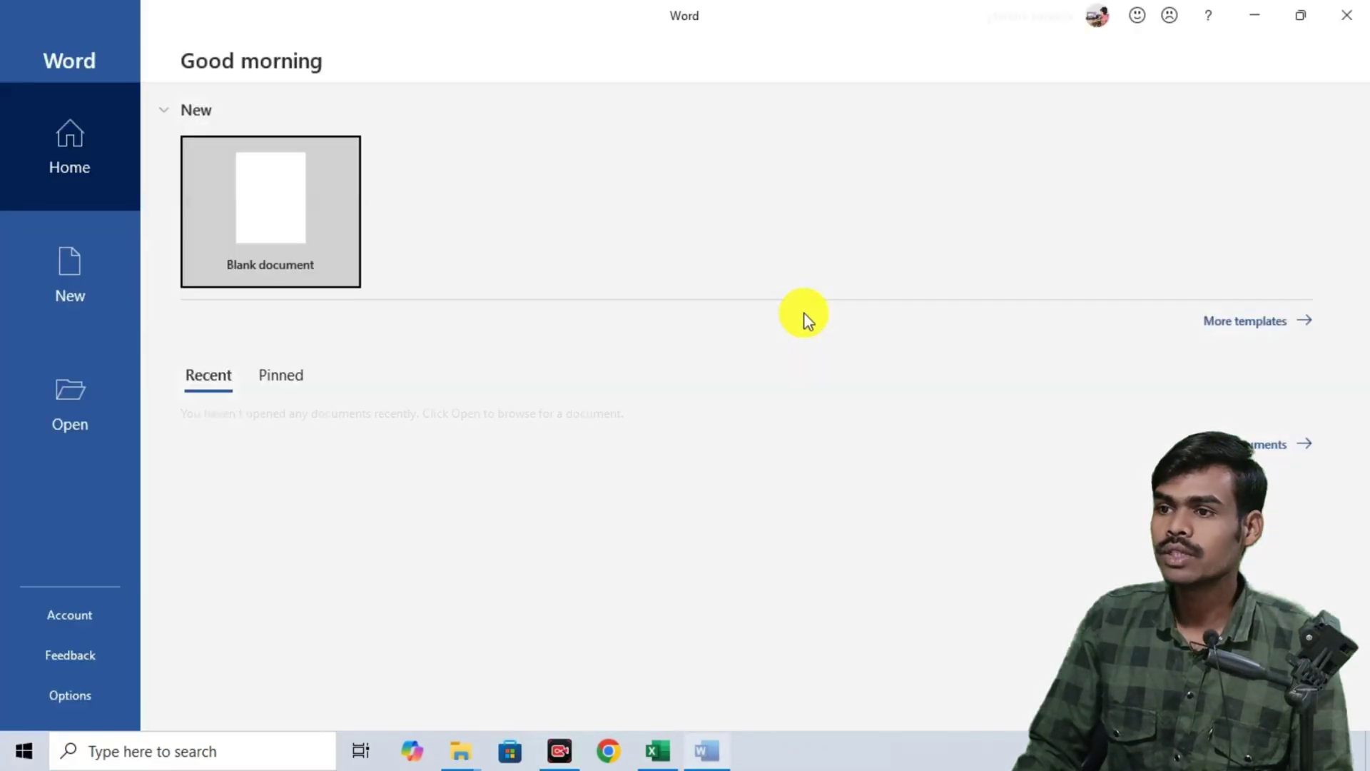
left_click(254, 192)
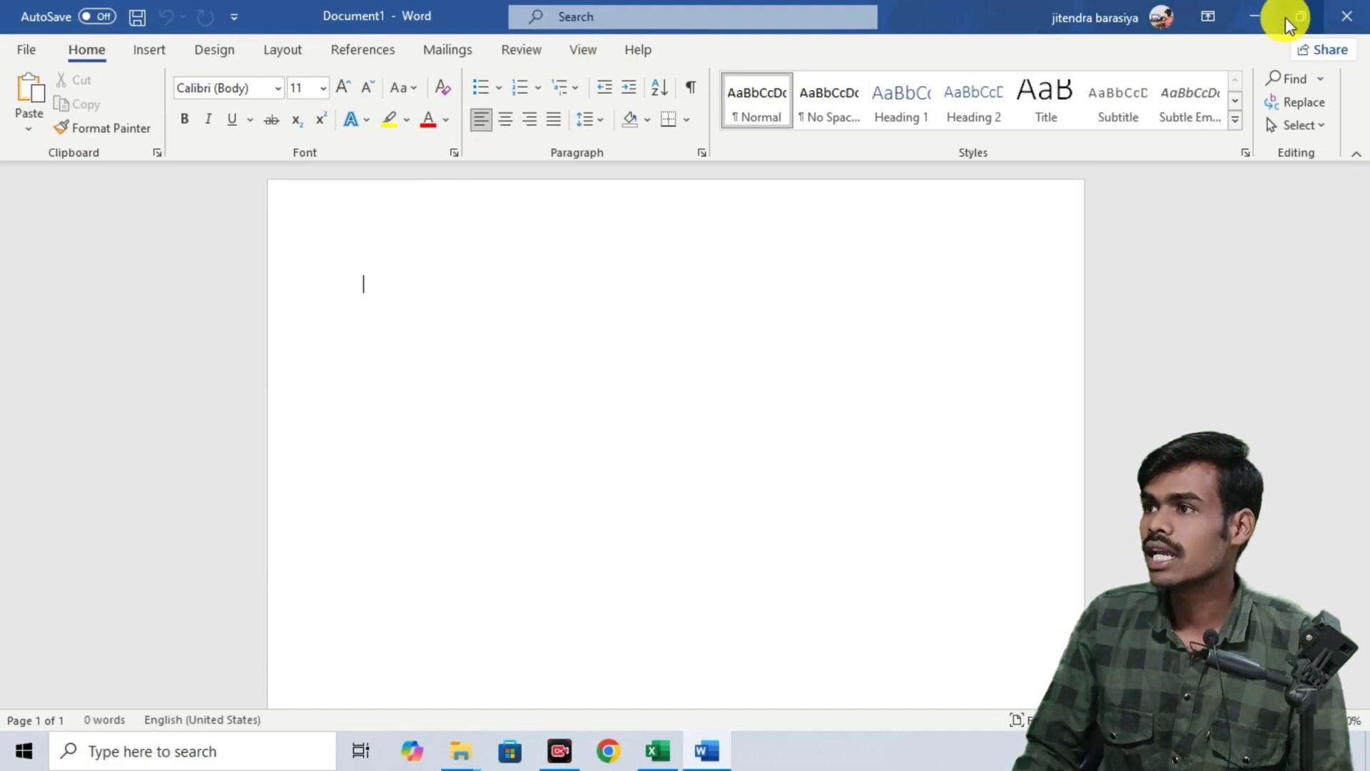
left_click(1258, 14)
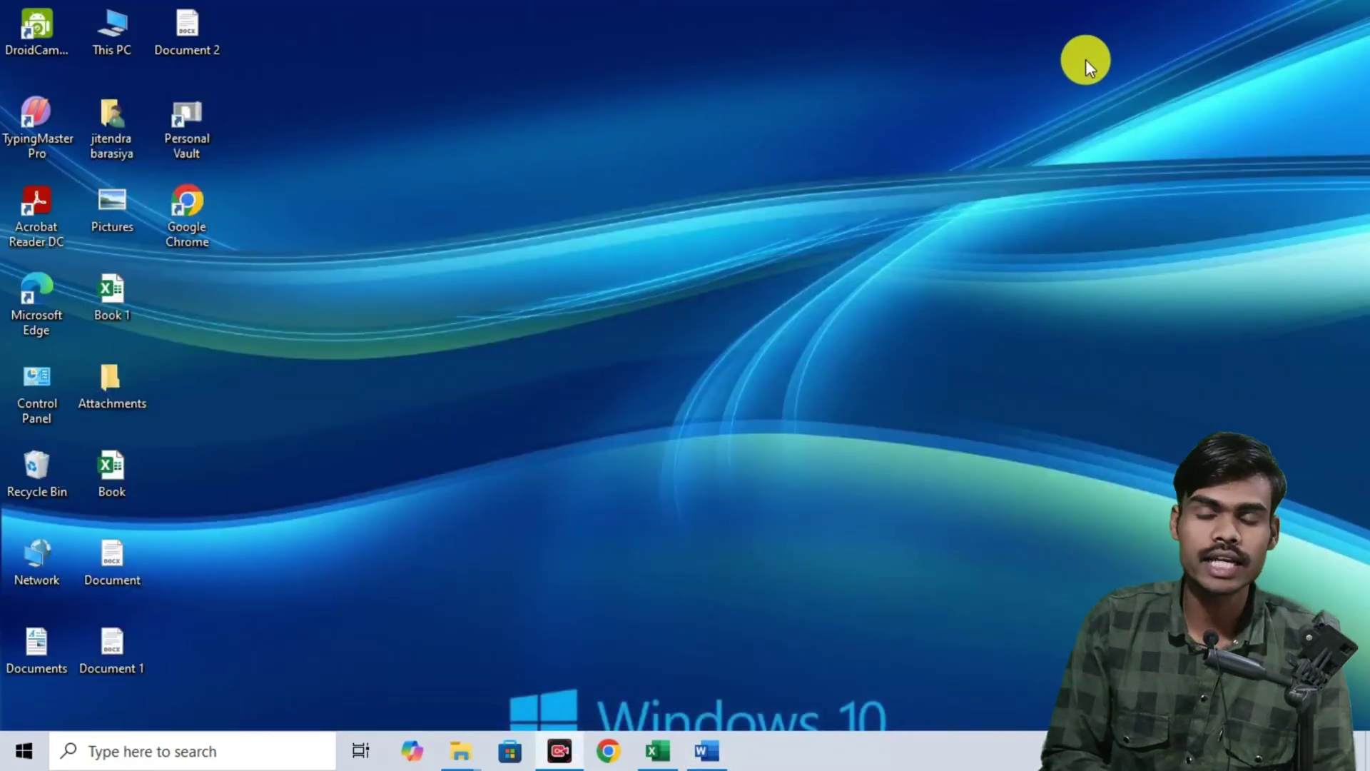